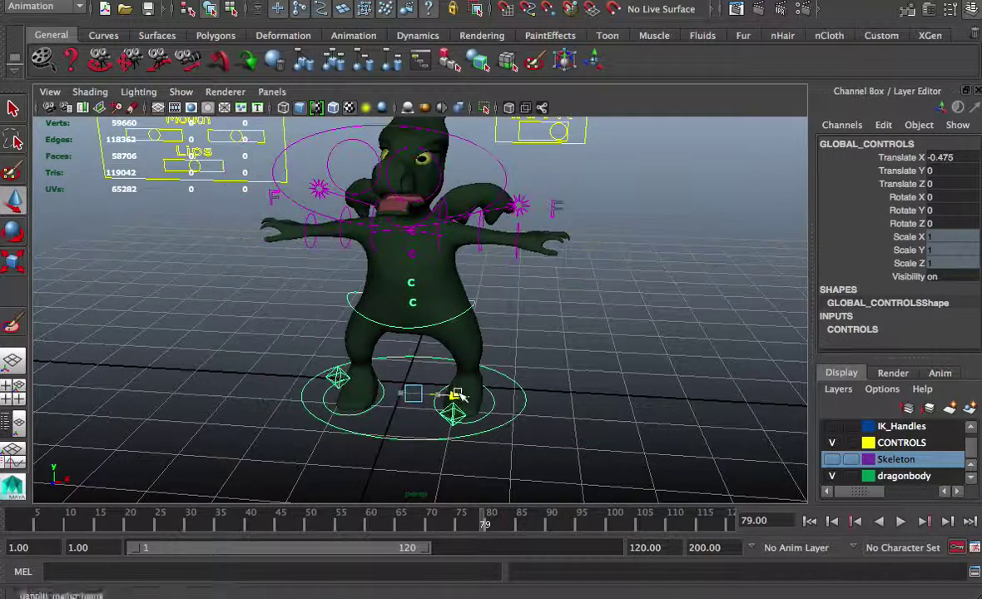
- Undo the last move of the global control
key("super+z")
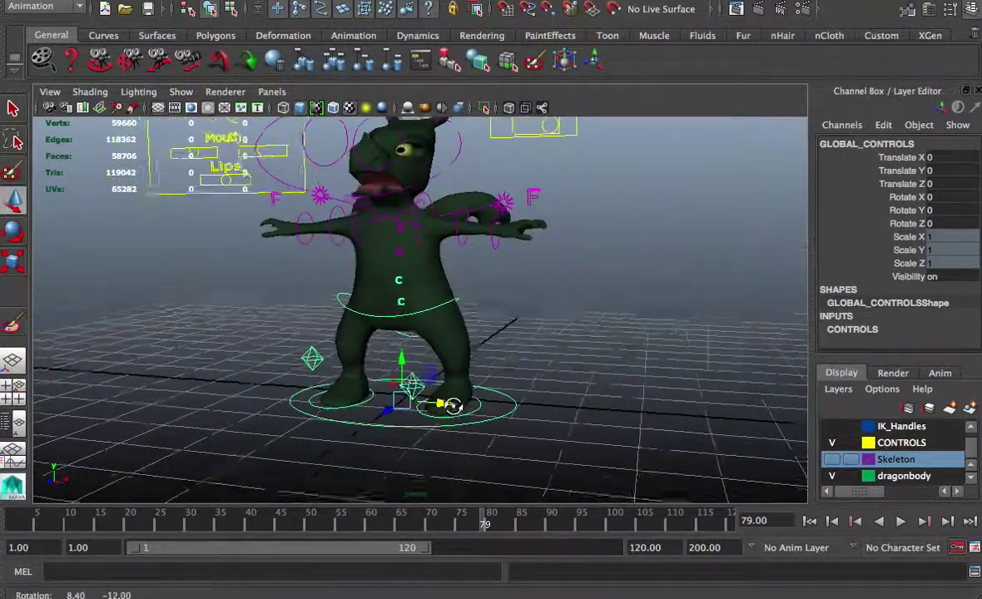
scroll(466, 411, "down", 4)
scroll(472, 406, "up", 7)
scroll(473, 405, "down", 4)
middle_click_drag(474, 404, 434, 345, "alt")
scroll(431, 297, "up", 8)
scroll(438, 305, "down", 3)
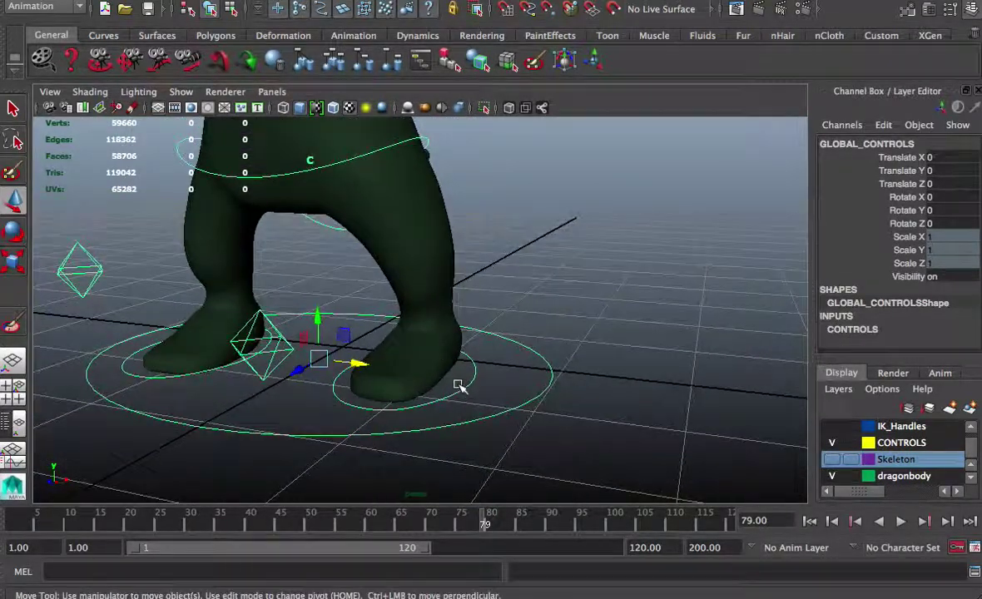
- Test moving the left foot control to about Translate Y 0.324 and Translate Z 0.471, and undo the move
left_click(459, 386)
left_click_drag(432, 331, 424, 288)
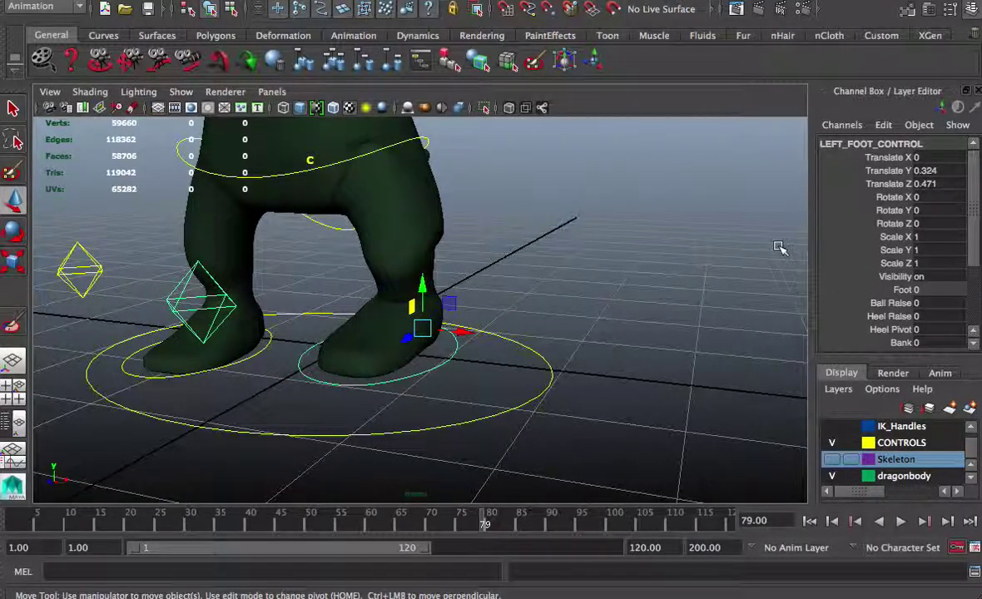
key("ctrl+z")
- Test the left foot control's Ball Raise attribute and undo the change
left_click(894, 303)
left_click_drag(602, 344, 532, 343, "alt")
middle_click_drag(832, 293, 689, 305)
key("ctrl+z")
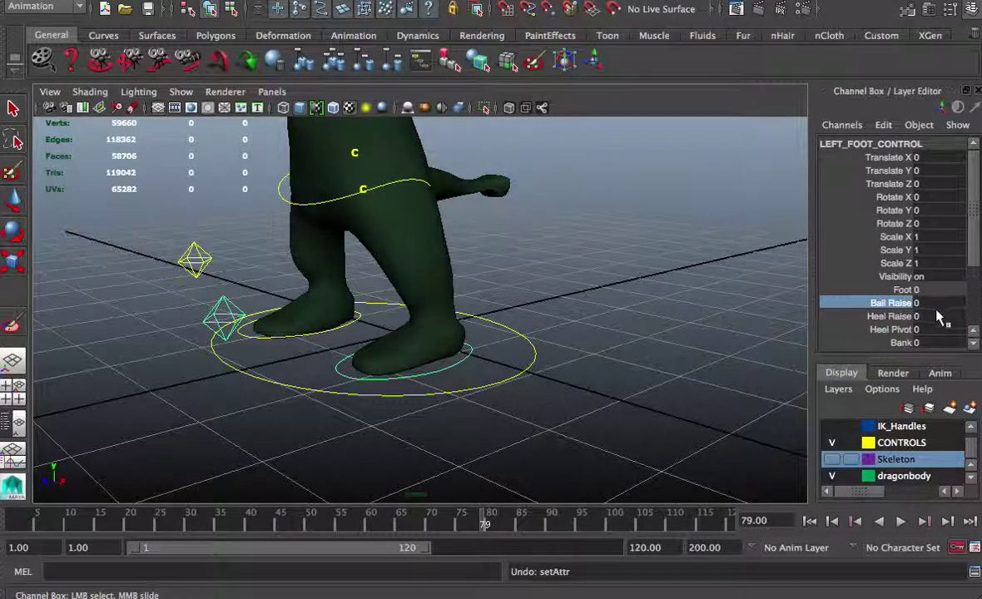
- Test the left foot control's Heel Raise down to about -20.6 and undo the change
left_click(869, 317)
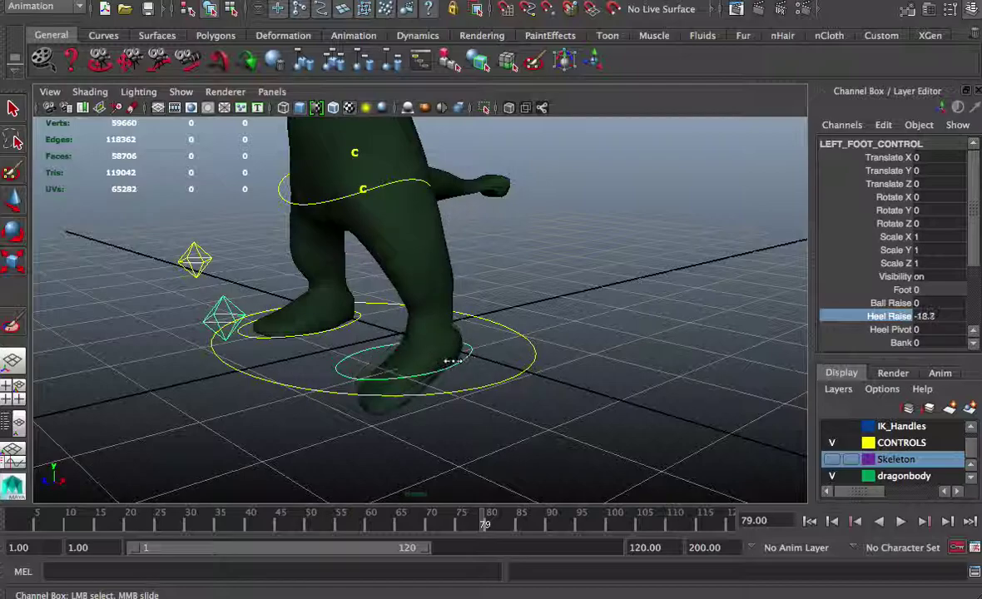
middle_click_drag(452, 360, 532, 335)
scroll(533, 334, "down", 3)
scroll(596, 310, "up", 3)
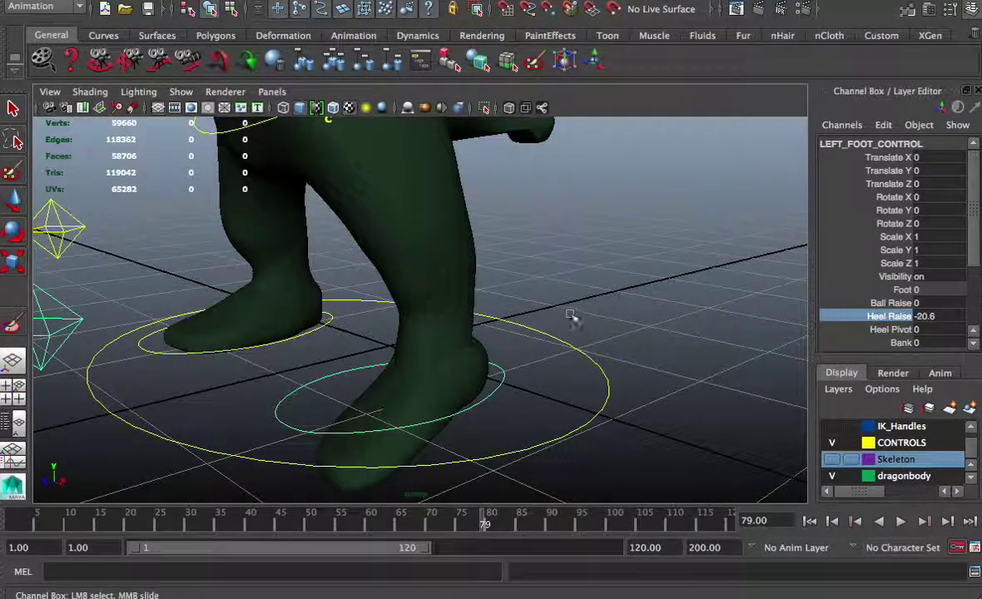
key("ctrl+z")
- Test the left foot control's Heel Pivot and Bank attributes, undoing each change
left_click(889, 330)
middle_click_drag(631, 344, 708, 344)
key("ctrl+z")
left_click(884, 343)
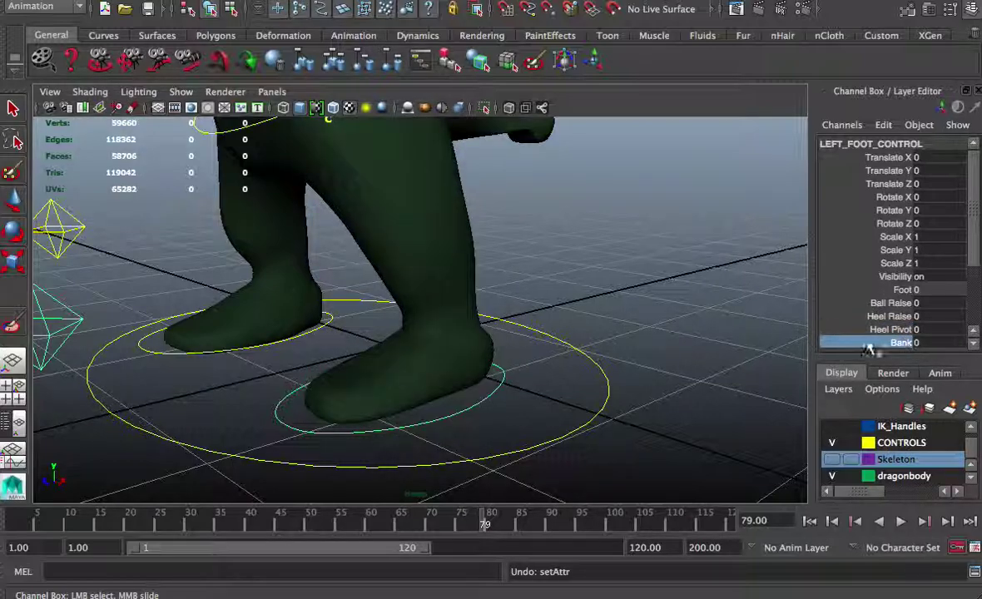
middle_click_drag(456, 258, 624, 316)
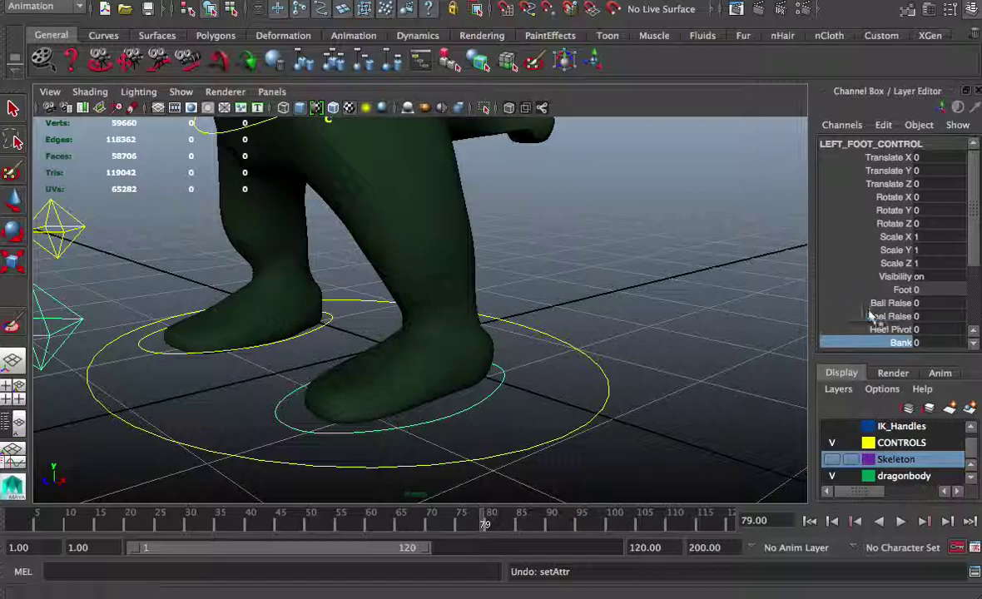
scroll(756, 311, "down", 5)
scroll(756, 311, "up", 3)
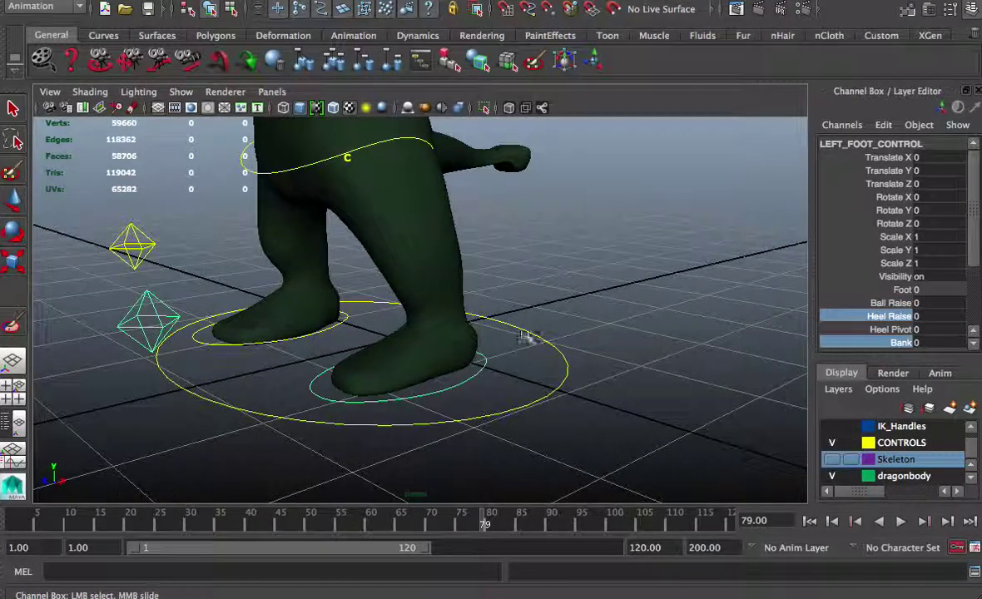
- Move the left knee control up and forward to about Translate Y 0.274 and Translate Z 0.663
left_click(136, 314)
key("w")
left_click_drag(143, 272, 346, 309)
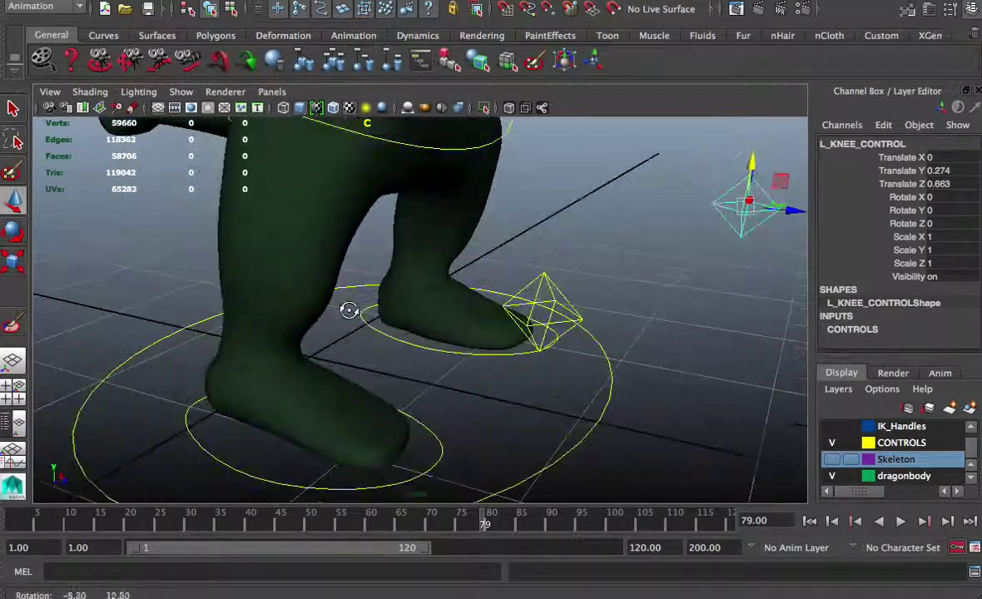
- Test the right foot control's Ball Raise at about 37.7 and undo the change
left_click(277, 472)
left_click(890, 302)
middle_click_drag(702, 351, 977, 306)
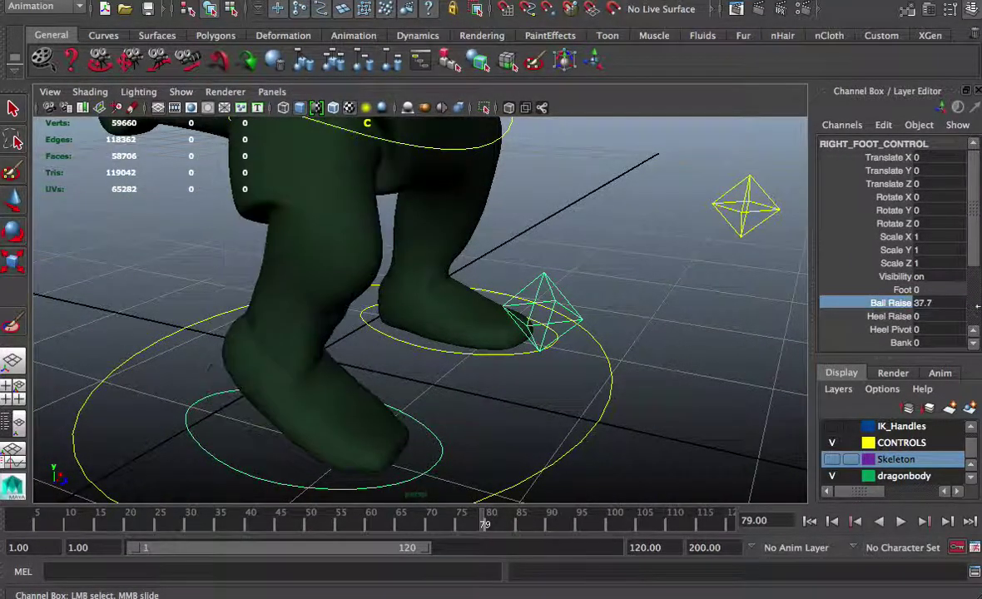
key("ctrl+z")
- Test the right foot control's Heel Raise and Heel Pivot attributes, undoing each change
left_click(900, 317)
middle_click_drag(655, 361, 892, 335)
key("ctrl+z")
left_click(894, 332)
middle_click_drag(611, 395, 646, 327)
key("ctrl+z")
- Test the right foot control's Bank attribute and undo the change
left_click(903, 343)
scroll(594, 397, "up", 5)
scroll(665, 377, "down", 3)
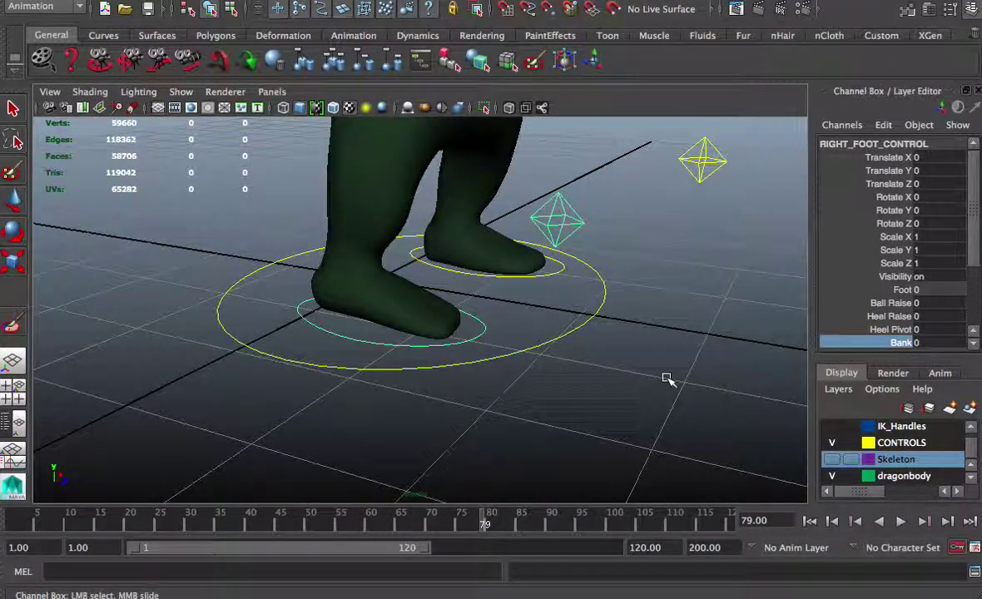
key("ctrl+z")
key("ctrl+z")
- Test moving the hip control vertically with the Move tool and undo the move
left_click_drag(537, 326, 460, 287, "alt")
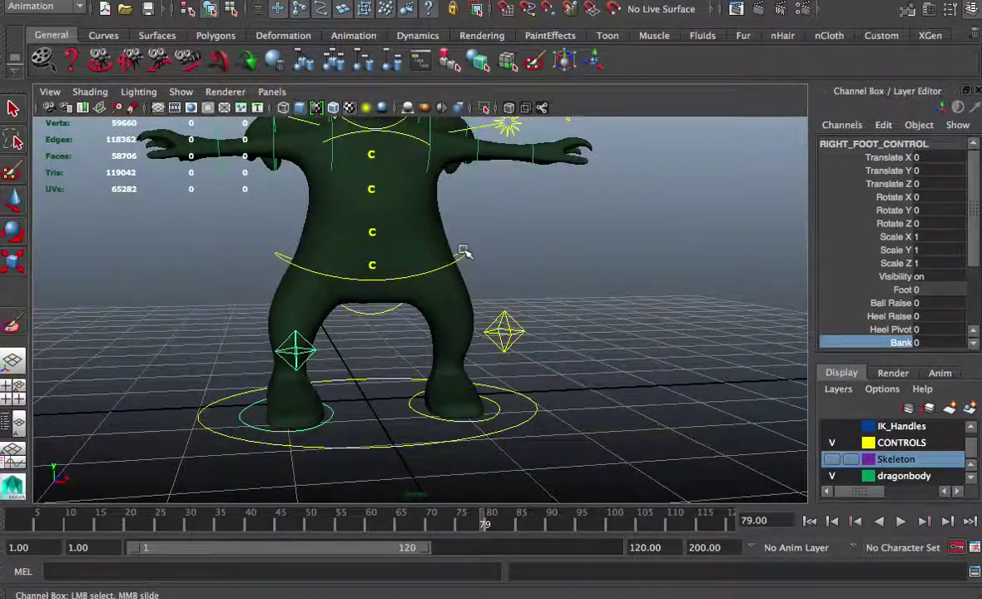
left_click(463, 252)
key("w")
left_click(379, 206)
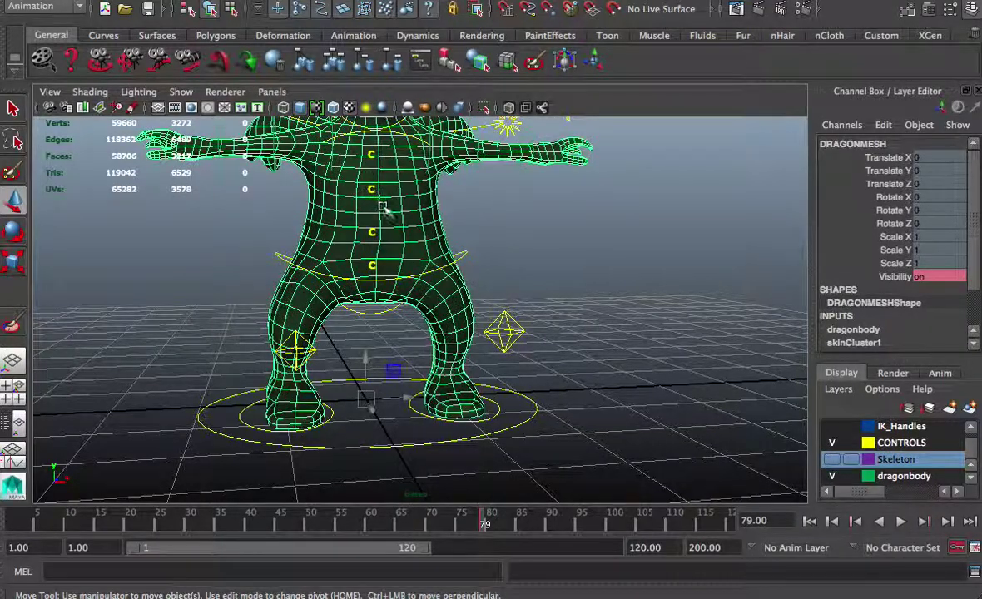
left_click(463, 254)
left_click_drag(371, 218, 353, 242)
key("z")
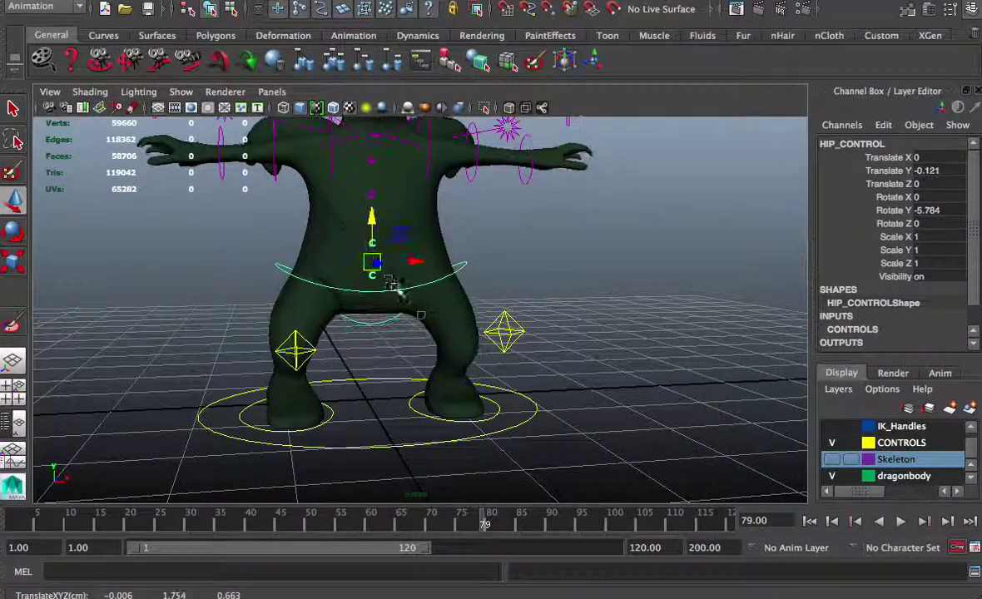
- Test moving the whole rig vertically with the global control and undo the move
left_click(434, 445)
left_click_drag(371, 387, 377, 331)
key("z")
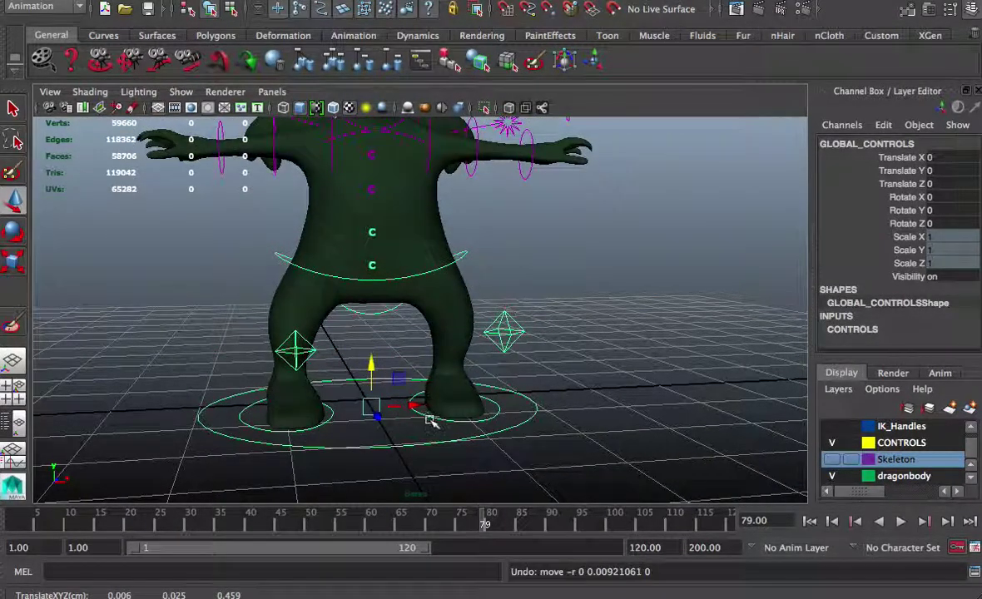
- Test lifting the left foot control to about Translate Y 0.643 and moving the right foot control, undoing both moves
left_click(431, 418)
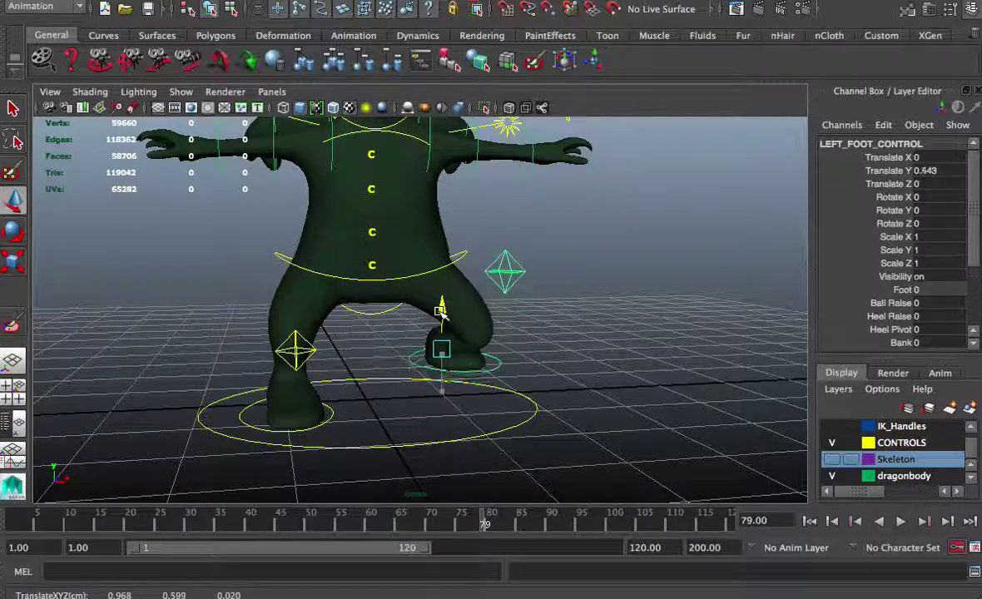
left_click(336, 418)
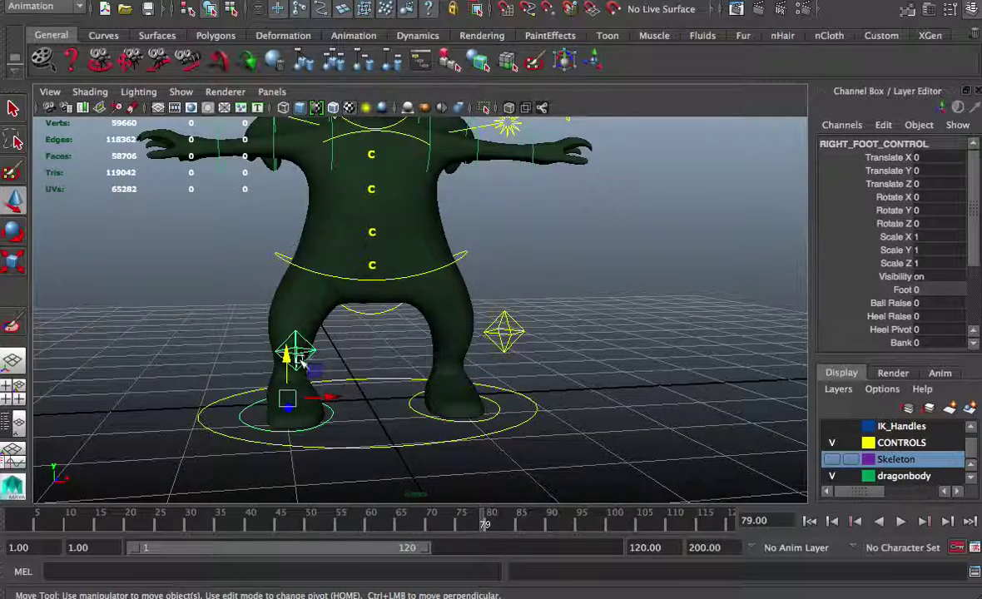
left_click_drag(305, 362, 282, 340)
key("ctrl+z")
- Select the hip control again, test moving it, and undo the move
mouse_move(482, 286)
left_mouse_down("alt")
mouse_move(342, 294)
mouse_move(415, 276)
mouse_move(474, 280)
left_mouse_up("alt")
left_click(364, 271)
left_click_drag(401, 260, 347, 341)
key("ctrl+z")
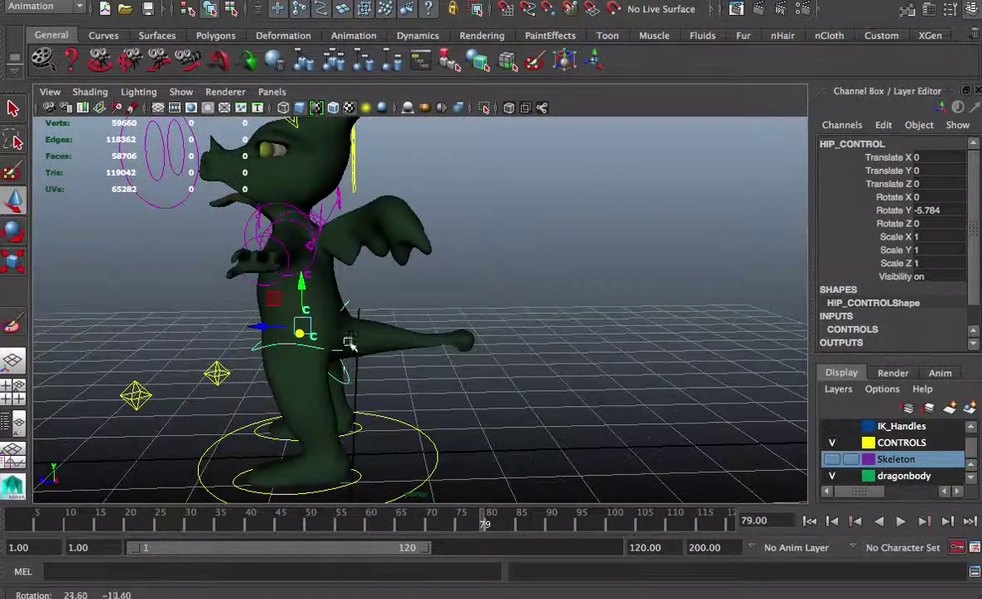
- Test rotating the control circle at the tail's base about Y, between about -20.6 and -8.7 degrees, and undo the rotations
left_click(353, 380)
key("e")
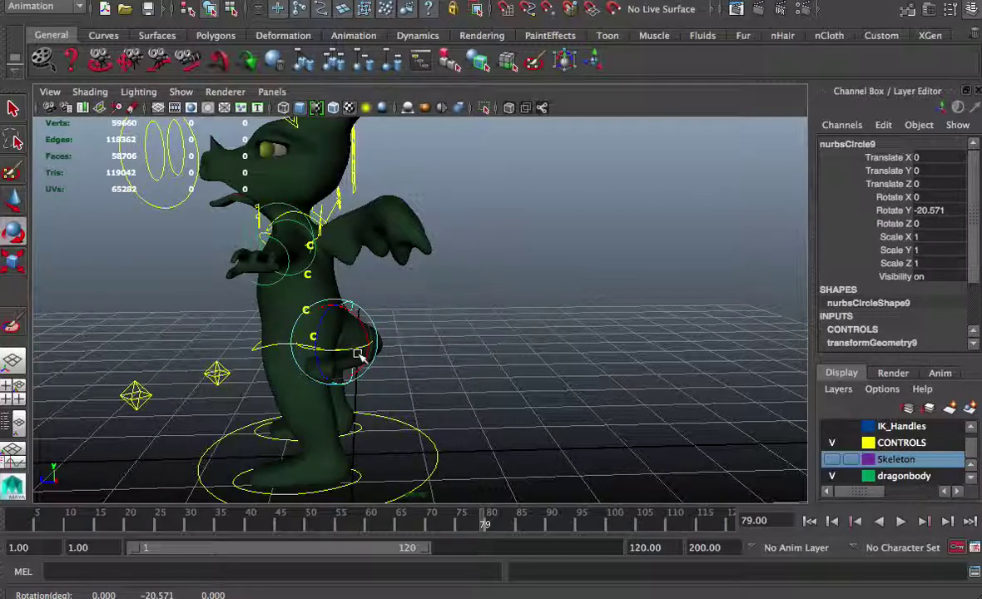
scroll(358, 354, "up", 6)
middle_click_drag(358, 354, 526, 247, "alt")
left_click_drag(539, 238, 467, 283, "alt")
mouse_move(529, 297)
left_mouse_down()
mouse_move(528, 285)
mouse_move(526, 300)
mouse_move(508, 308)
mouse_move(518, 307)
left_mouse_up()
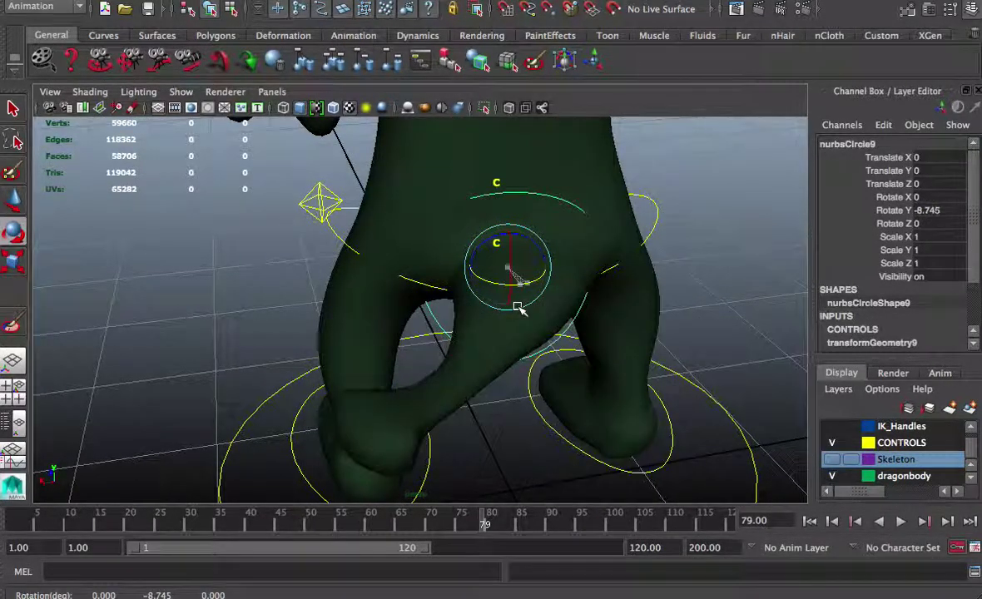
key("ctrl+z")
key("ctrl+z")
key("ctrl+z")
key("ctrl+z")
- Test the right wing control's Up Down Flap up to 20 and undo the change
middle_click_drag(508, 291, 470, 435, "alt")
right_click_drag(470, 436, 476, 311, "alt")
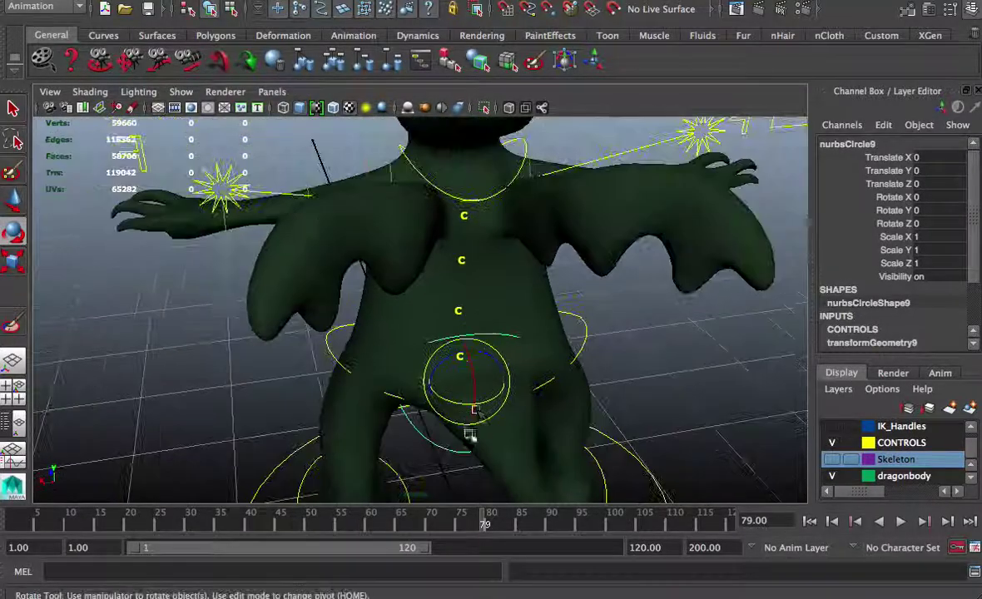
left_click_drag(476, 311, 467, 294, "alt")
middle_click_drag(468, 297, 445, 396, "alt")
left_click_drag(444, 400, 452, 374, "alt")
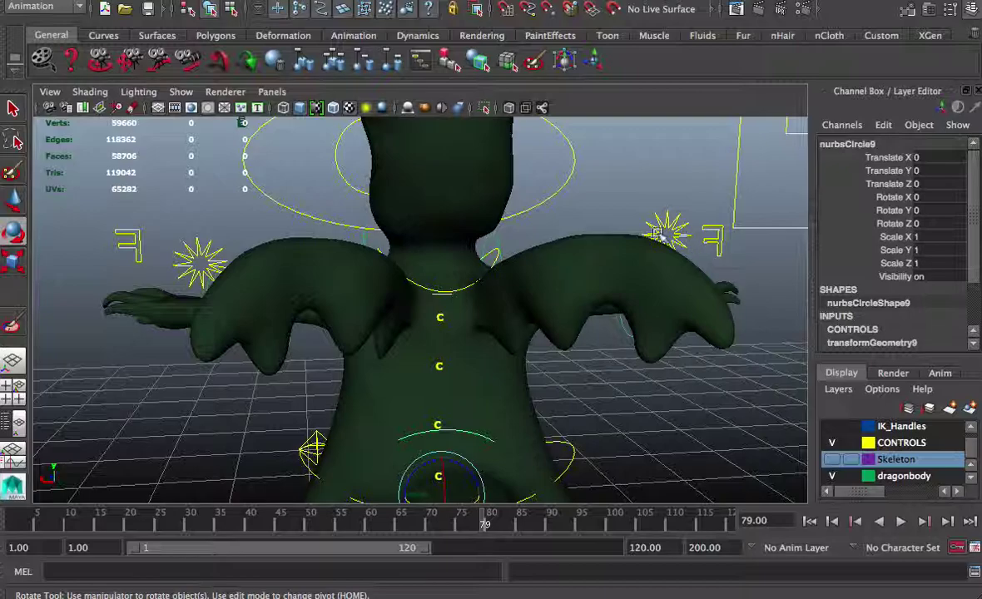
left_click(667, 229)
left_click(901, 291)
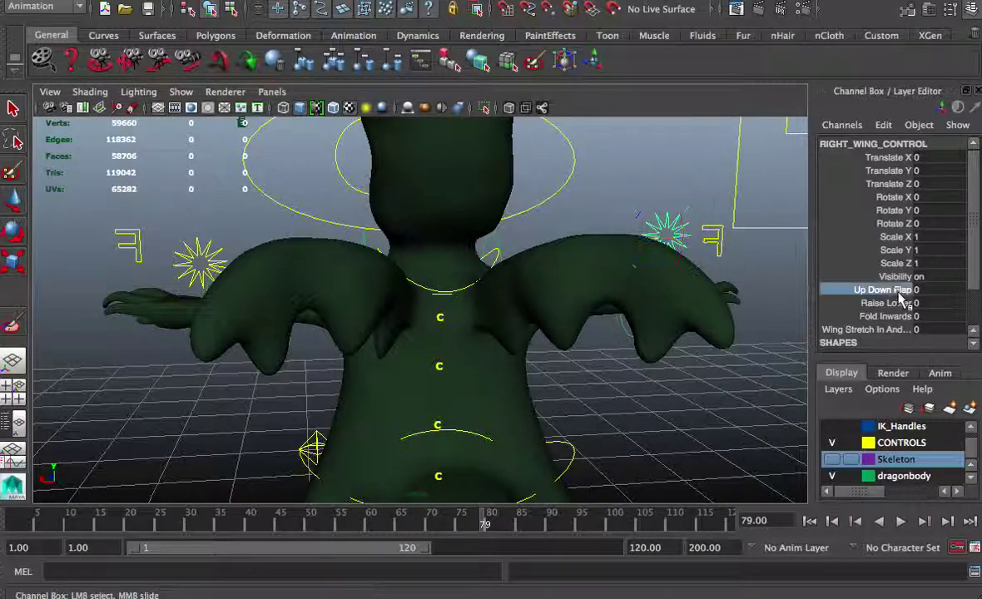
middle_click_drag(587, 206, 707, 206)
middle_click_drag(620, 214, 908, 239)
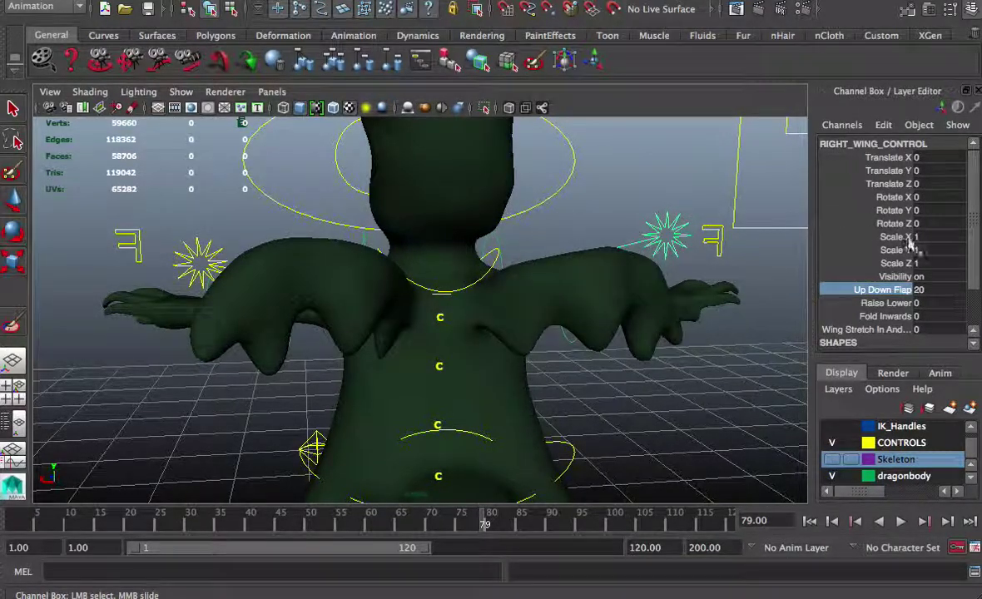
key("ctrl+z")
- Test the right wing control's Raise Lower attribute at about 19 and undo the change
left_click(890, 305)
middle_click_drag(682, 430, 886, 295)
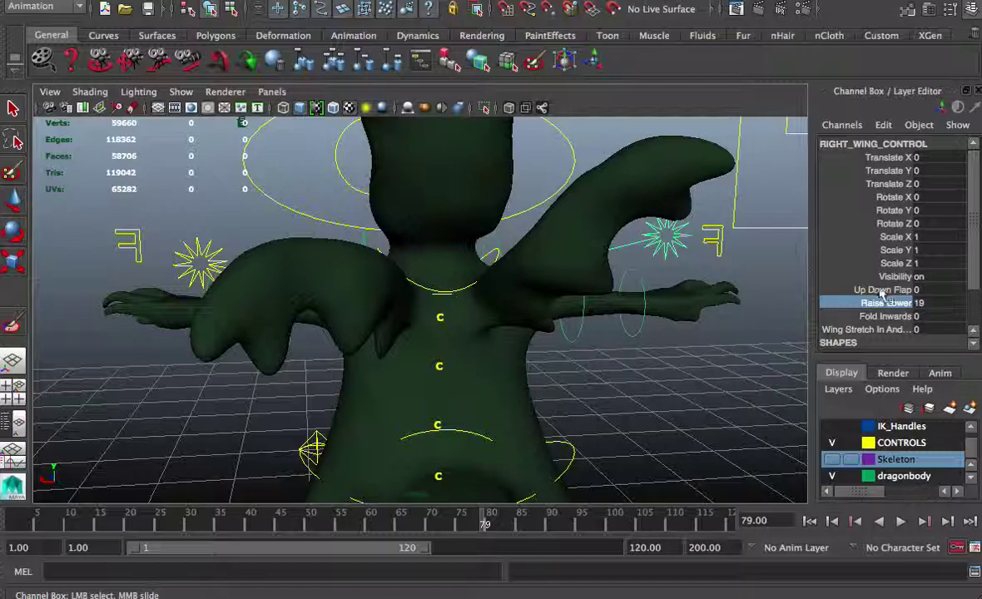
key("ctrl+z")
- Test the right wing control's Fold Inwards and Wing Stretch attributes, undoing each change
left_click(876, 318)
scroll(668, 355, "down", 3)
middle_click_drag(733, 336, 542, 387)
key("ctrl+z")
left_click(869, 328)
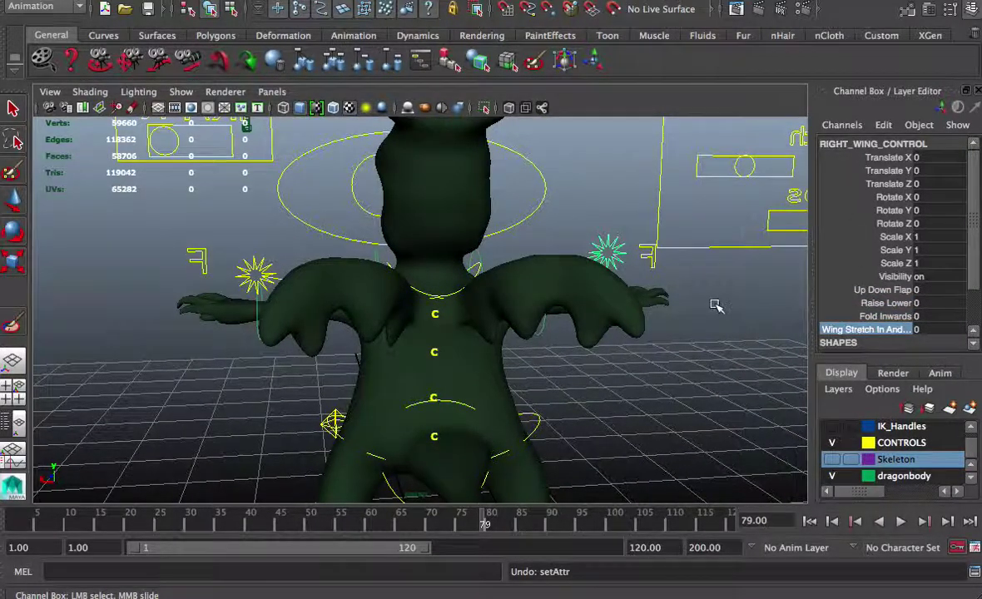
scroll(723, 302, "down", 2)
middle_click_drag(723, 302, 778, 292)
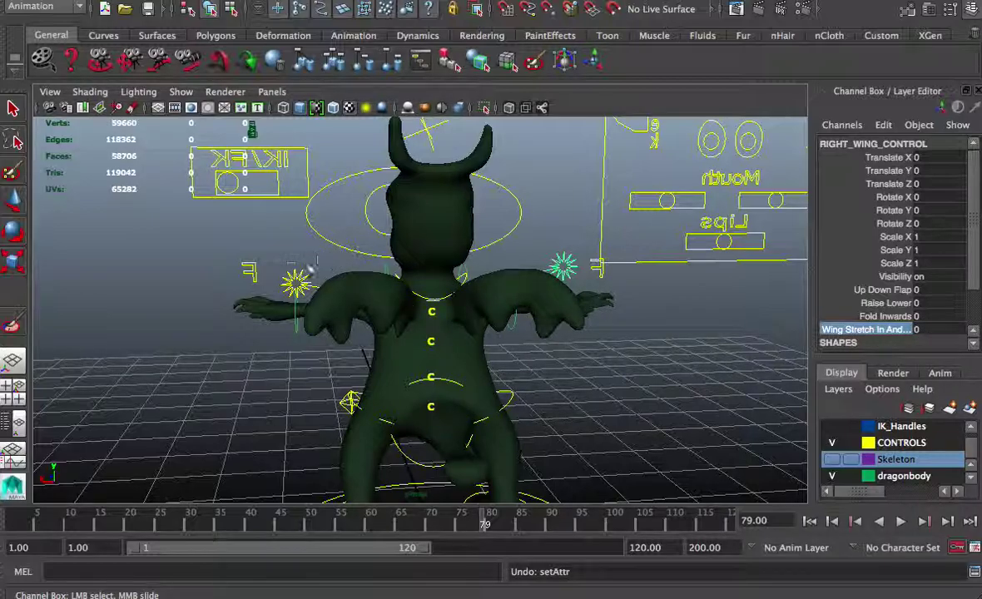
- Test the left wing control's Up Down Flap attribute and undo the change
left_click(294, 279)
key("e")
scroll(315, 266, "up", 6)
middle_click_drag(314, 266, 411, 265, "alt")
left_click(884, 290)
mouse_move(179, 445)
middle_mouse_down()
mouse_move(228, 454)
mouse_move(166, 451)
middle_mouse_up()
key("ctrl+z")
- Test the left wing control's Raise Lower attribute and undo the change
left_click(895, 304)
middle_click_drag(331, 438, 510, 382)
key("ctrl+z")
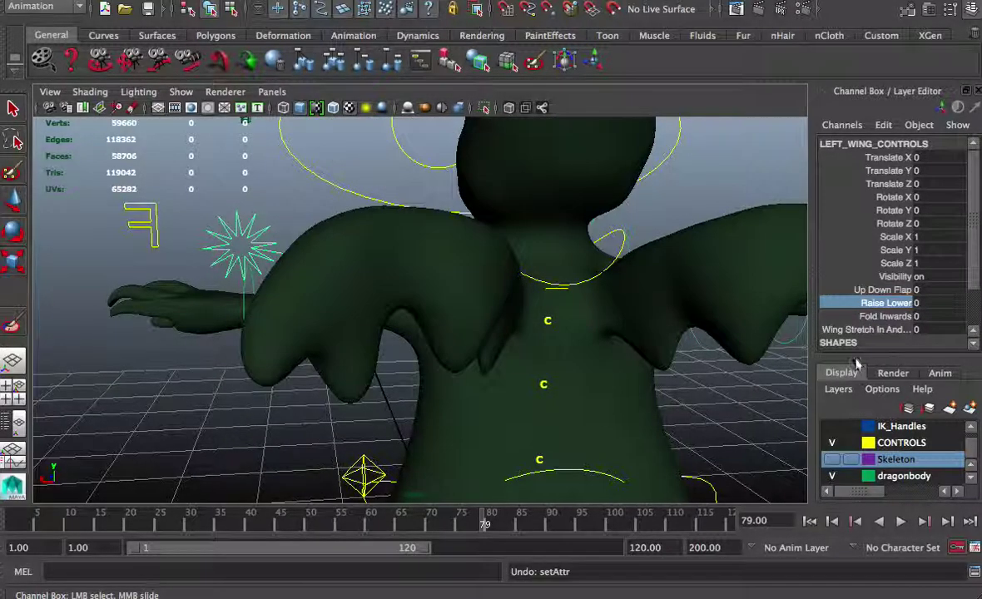
- Test the left wing control's Fold Inwards and Wing Stretch attributes, undoing each change
left_click(886, 316)
middle_click_drag(348, 418, 218, 476)
key("ctrl+z")
left_click(882, 329)
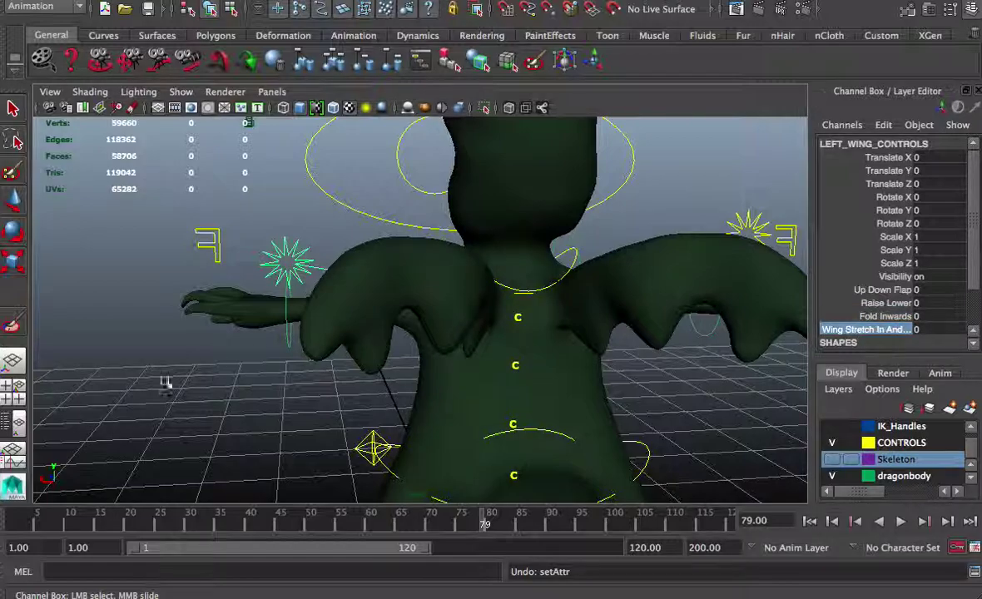
middle_click_drag(167, 350, 133, 422)
middle_click_drag(52, 453, 84, 447)
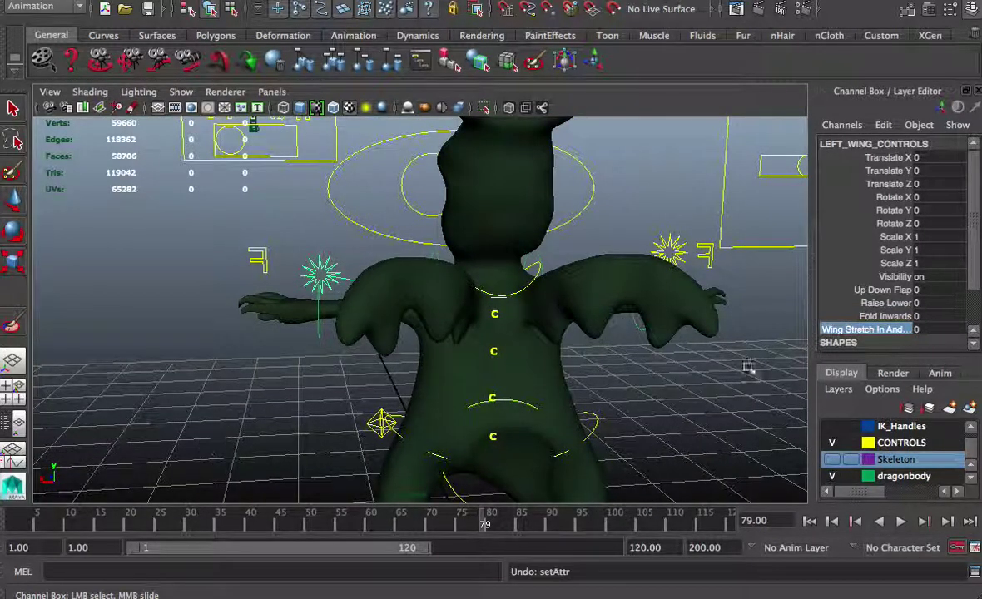
- Test the left wing's Up Down Flap at about 11.4 combined with Wing Stretch at about -12.6, and undo both changes
left_click(887, 290)
scroll(271, 401, "down", 3)
middle_click_drag(275, 405, 368, 413)
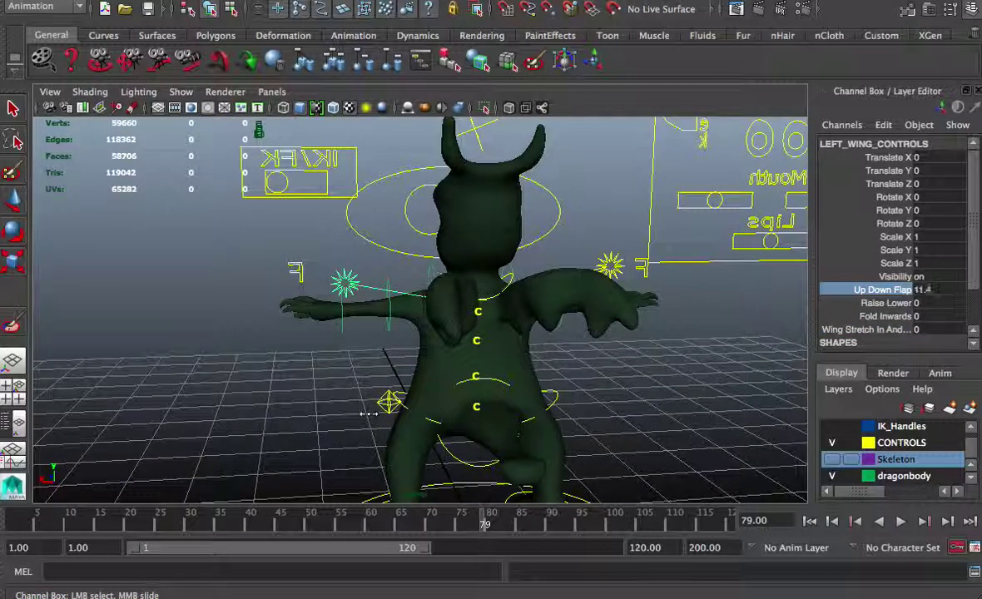
left_click(893, 318)
left_click(892, 329)
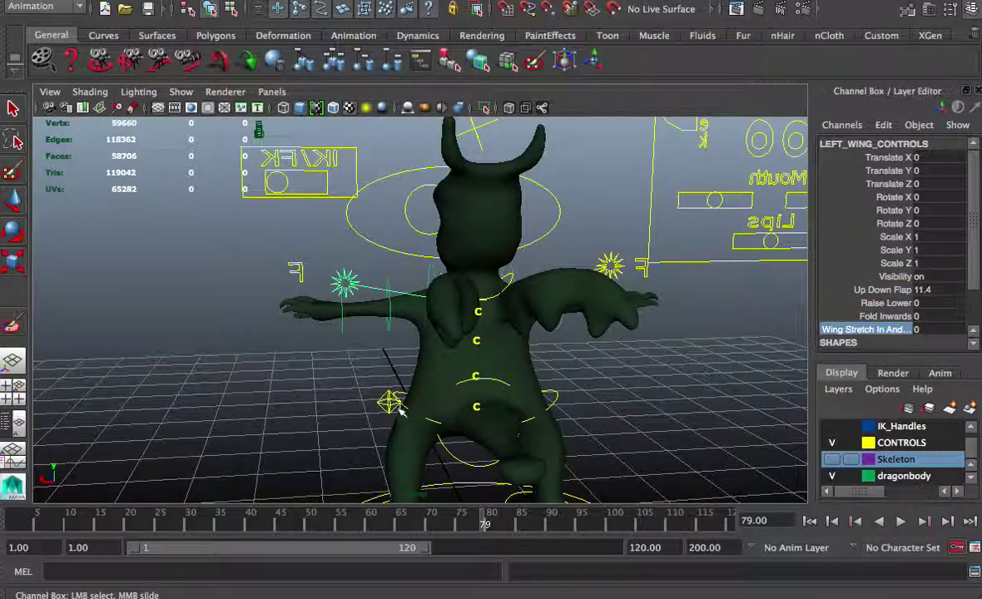
scroll(279, 383, "down", 3)
middle_click_drag(279, 383, 205, 389)
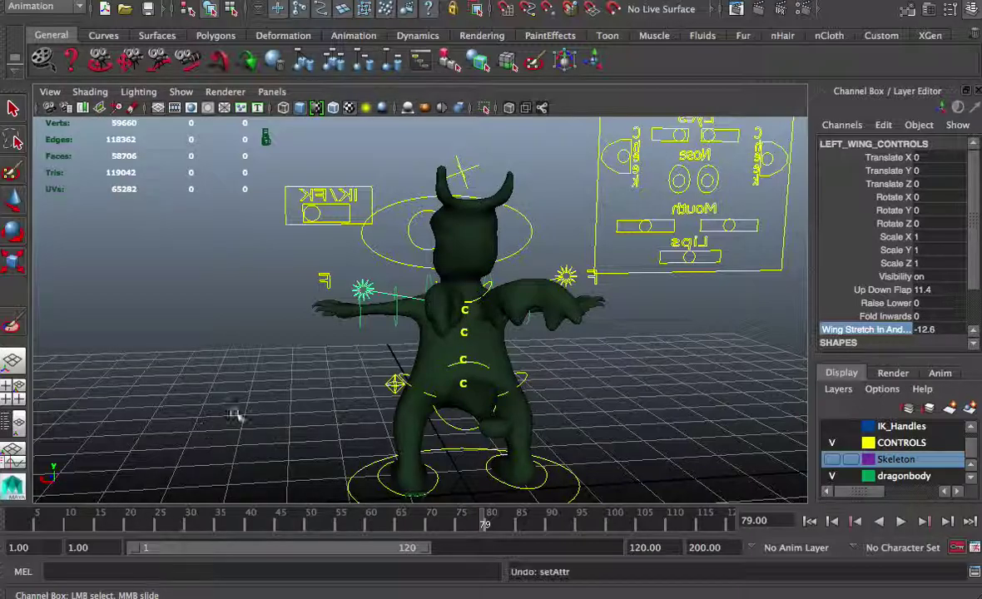
key("ctrl+z")
left_click_drag(253, 314, 622, 322, "alt")
scroll(406, 318, "up", 5)
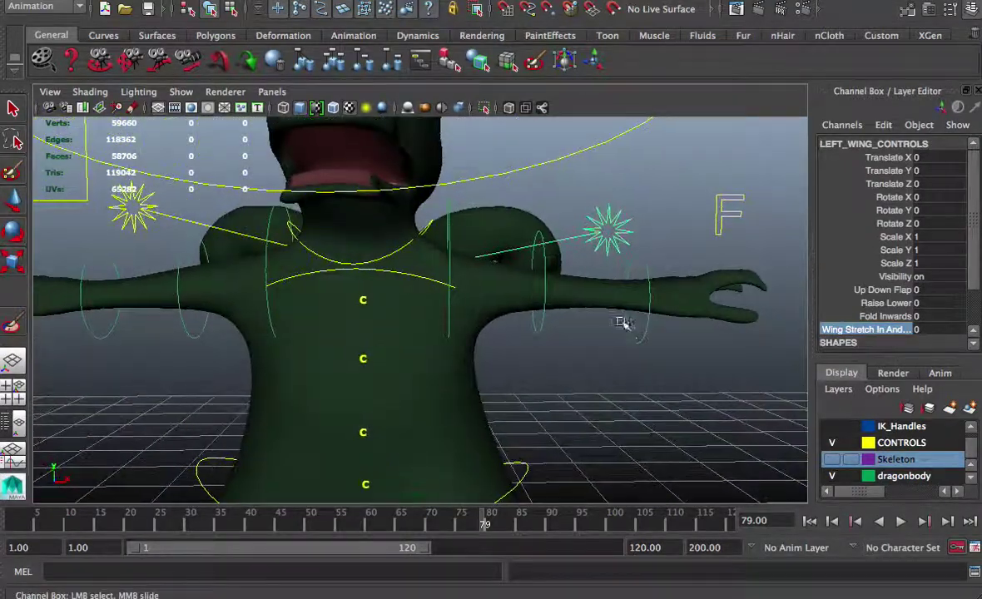
- Test rotating the left arm's shoulder, elbow and wrist controls, undoing each rotation
left_click_drag(432, 227, 478, 259, "alt")
left_click(439, 241)
key("e")
key("ctrl+z")
left_click(551, 264)
mouse_move(578, 254)
left_mouse_down()
mouse_move(574, 274)
mouse_move(581, 267)
left_mouse_up()
key("ctrl+z")
left_click(654, 279)
left_click_drag(665, 271, 476, 291)
key("ctrl+z")
- Test the left fingers control's Index Curl at about 13.2 and Index Side To Side at about 13.5, undoing both changes
left_click(619, 141)
left_click_drag(620, 141, 694, 297, "alt")
left_click(906, 303)
middle_click_drag(723, 362, 797, 340)
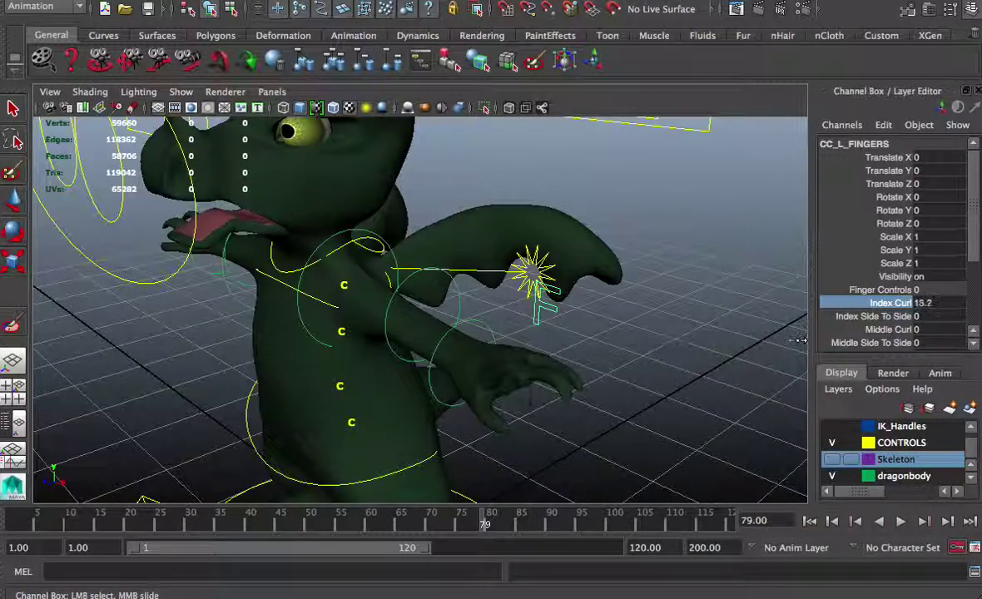
left_click(866, 317)
key("ctrl+z")
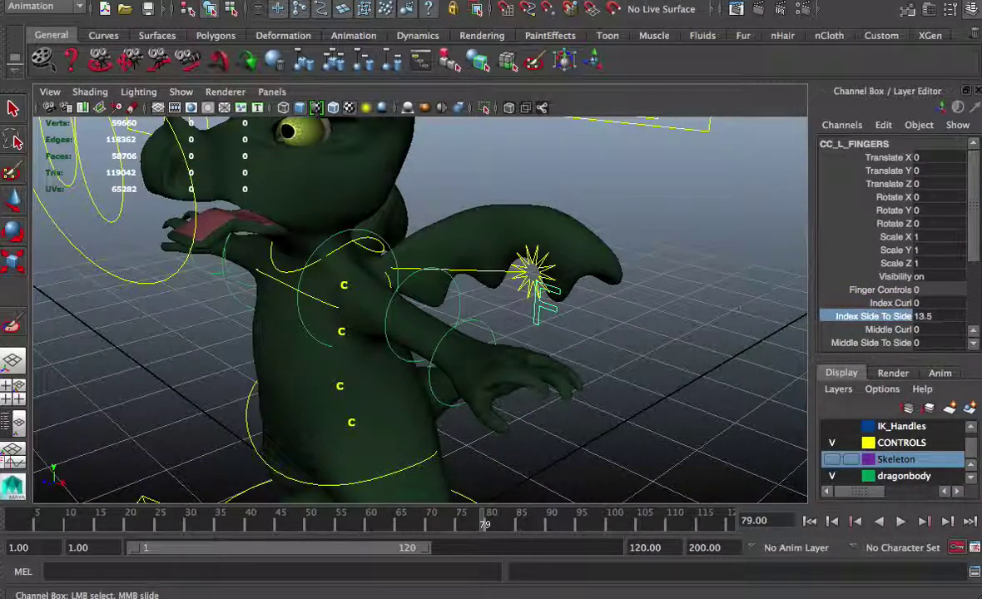
- Test the left fingers control's Middle Curl and Middle Side To Side attributes, undoing each change
left_click(895, 329)
middle_click_drag(771, 335, 767, 313)
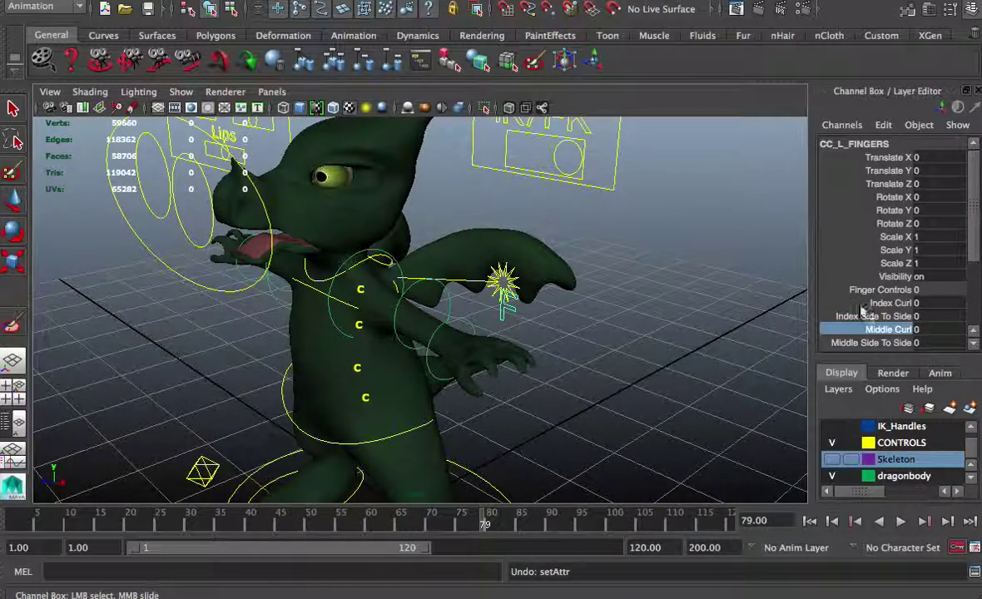
left_click(887, 343)
scroll(592, 355, "up", 6)
middle_click_drag(592, 357, 466, 221, "alt")
scroll(638, 363, "down", 2)
left_click_drag(540, 311, 549, 281, "alt")
middle_click_drag(670, 350, 853, 325)
key("ctrl+z")
- Test the left fingers control's Pinky Curl and Thumb Curl attributes, undoing each change
scroll(899, 332, "down", 3)
left_click(884, 244)
middle_click_drag(732, 336, 768, 336)
key("ctrl+z")
left_click(884, 273)
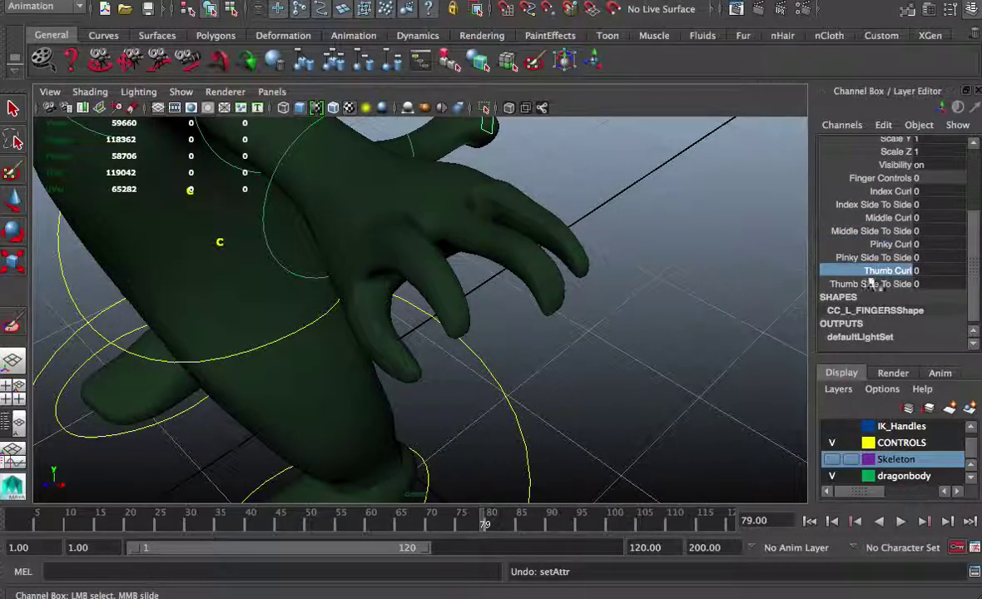
scroll(711, 333, "down", 3)
key("ctrl+z")
- Test the left fingers' Thumb Side To Side at about -12.6 and Pinky Side To Side at about 3.4, and undo both
left_click(865, 285)
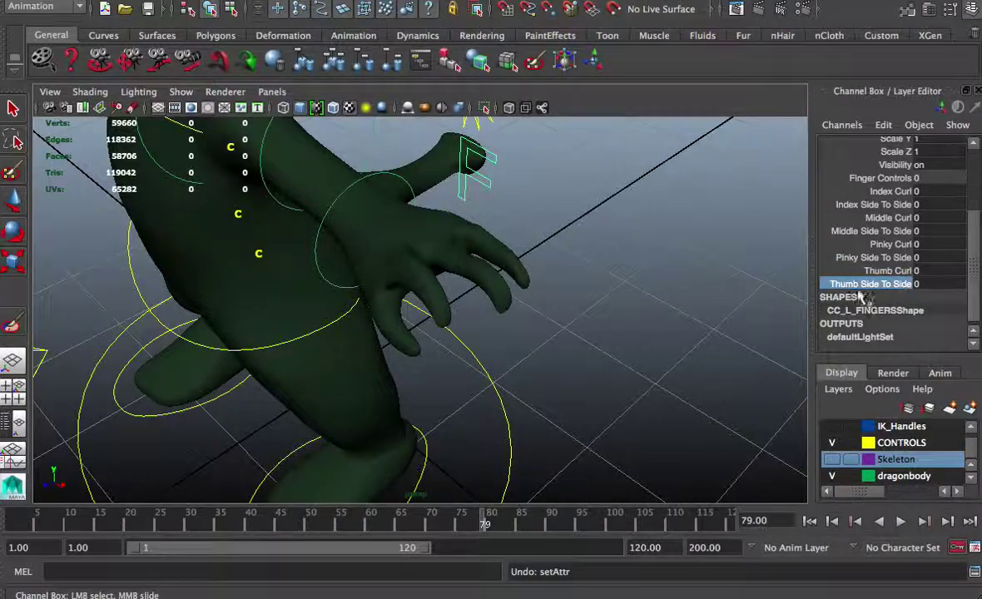
scroll(716, 324, "down", 3)
middle_click_drag(715, 324, 662, 324)
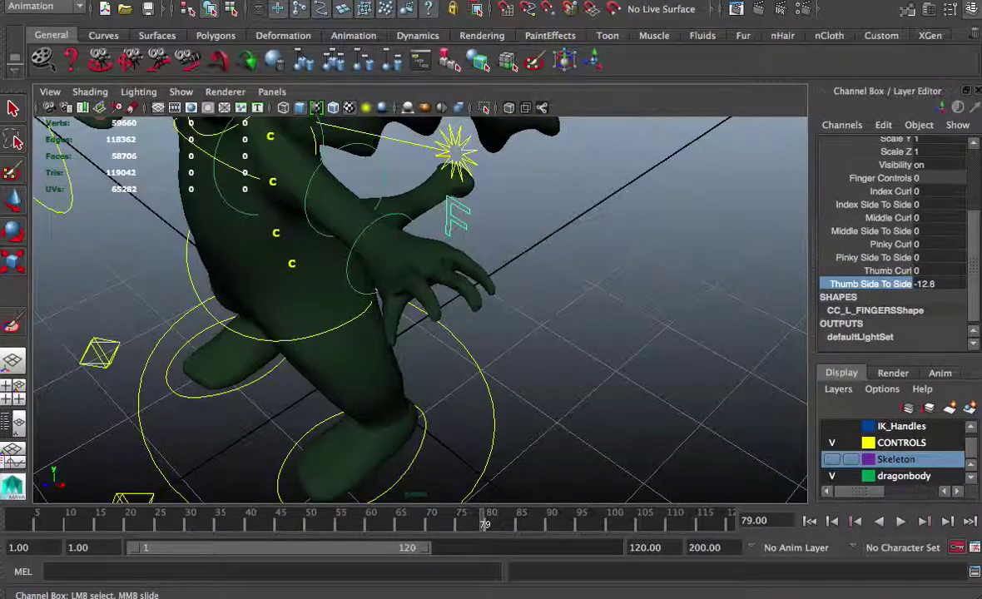
left_click(901, 271)
left_click(894, 259)
scroll(660, 337, "down", 3)
middle_click_drag(784, 350, 749, 351)
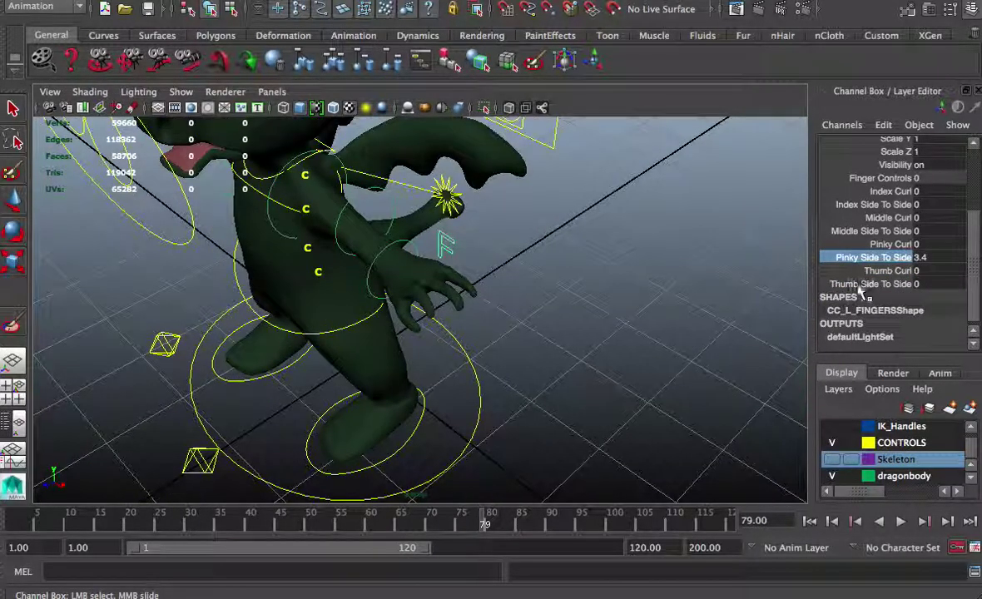
- Test rotating the right arm's shoulder control and undo the rotation
left_click_drag(694, 297, 666, 384, "alt")
left_click_drag(407, 430, 494, 406, "alt")
middle_click_drag(494, 406, 491, 329, "alt")
left_click_drag(499, 356, 453, 357, "alt")
middle_click_drag(460, 357, 569, 303, "alt")
scroll(567, 302, "up", 5)
left_click_drag(563, 301, 488, 326, "alt")
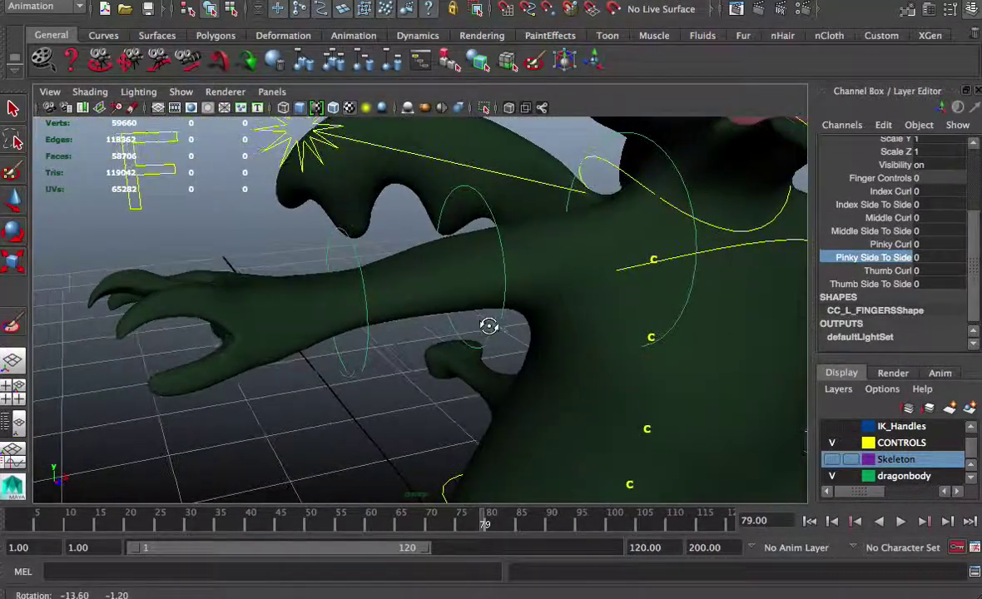
left_click(688, 278)
left_click_drag(603, 228, 574, 241)
key("ctrl+z")
- Test rotating the right elbow and right wrist controls, undoing each rotation
left_click(497, 310)
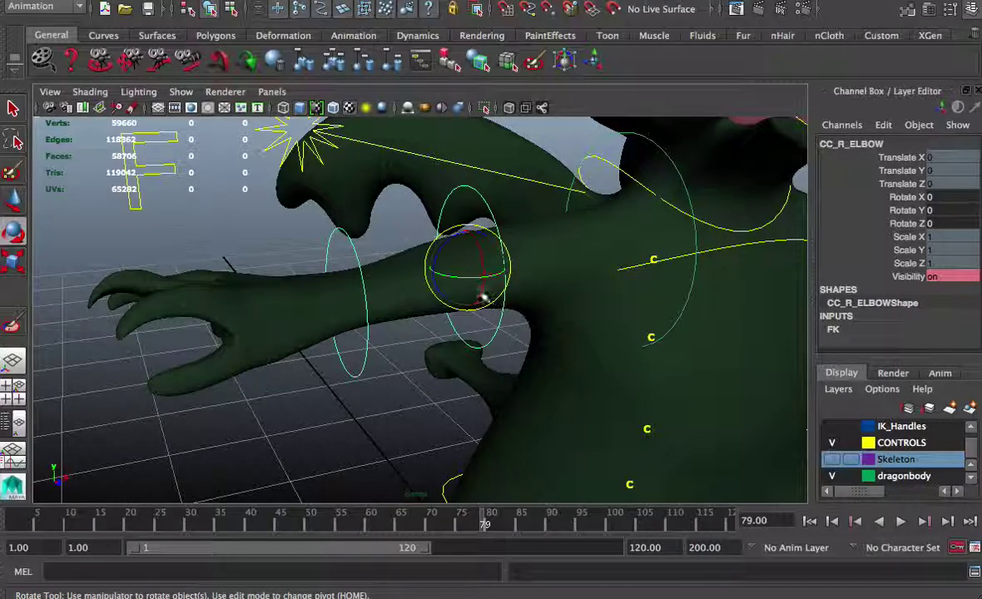
left_click_drag(446, 253, 422, 269)
key("ctrl+z")
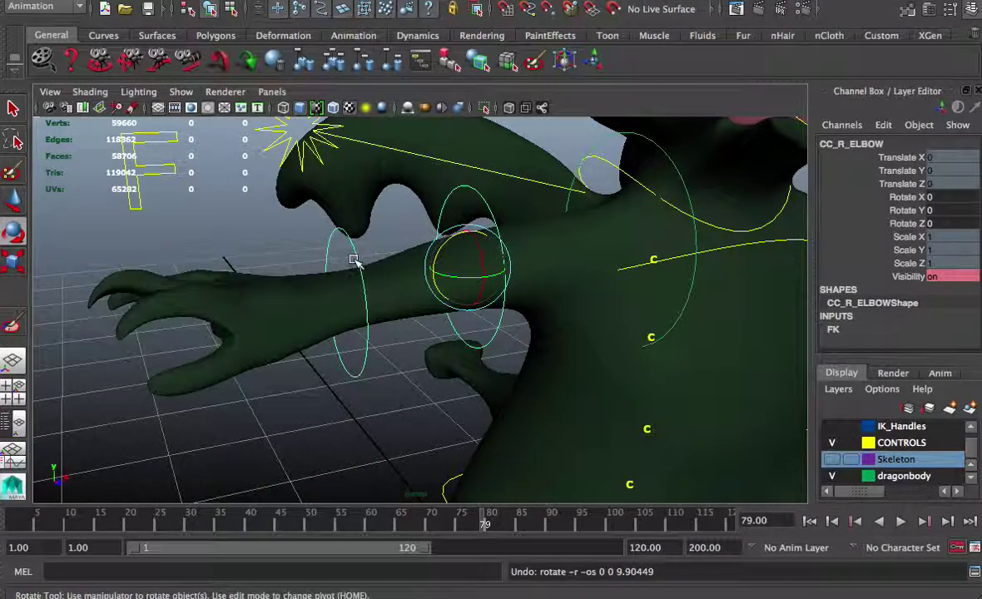
left_click(339, 278)
left_click_drag(340, 278, 319, 271)
key("ctrl+z")
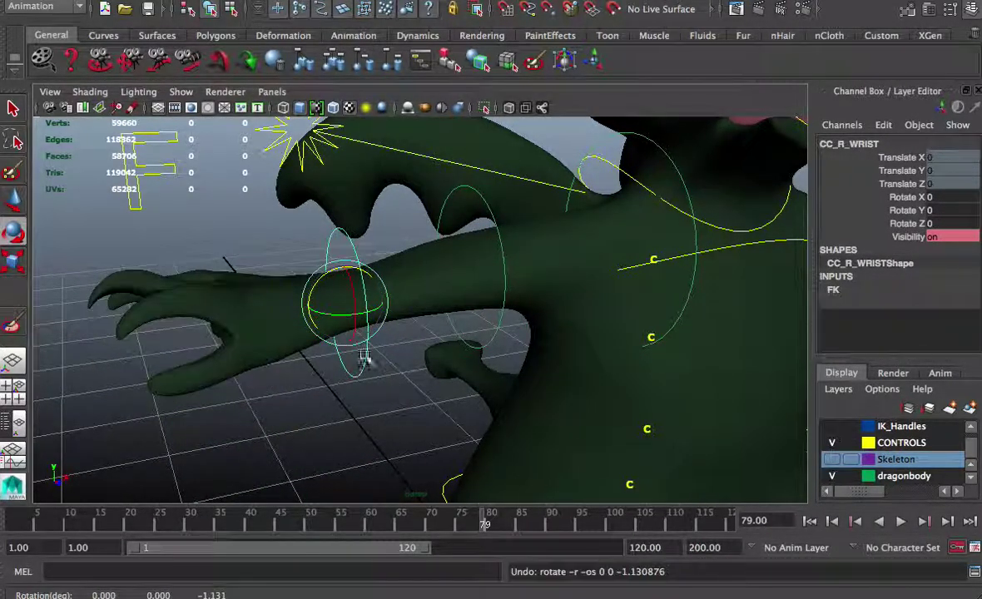
left_click_drag(345, 313, 351, 316)
key("ctrl+z")
- Test the right fingers control's Index Curl and Index Side To Side attributes, undoing each change
left_click_drag(408, 390, 438, 390, "alt")
left_click(384, 229)
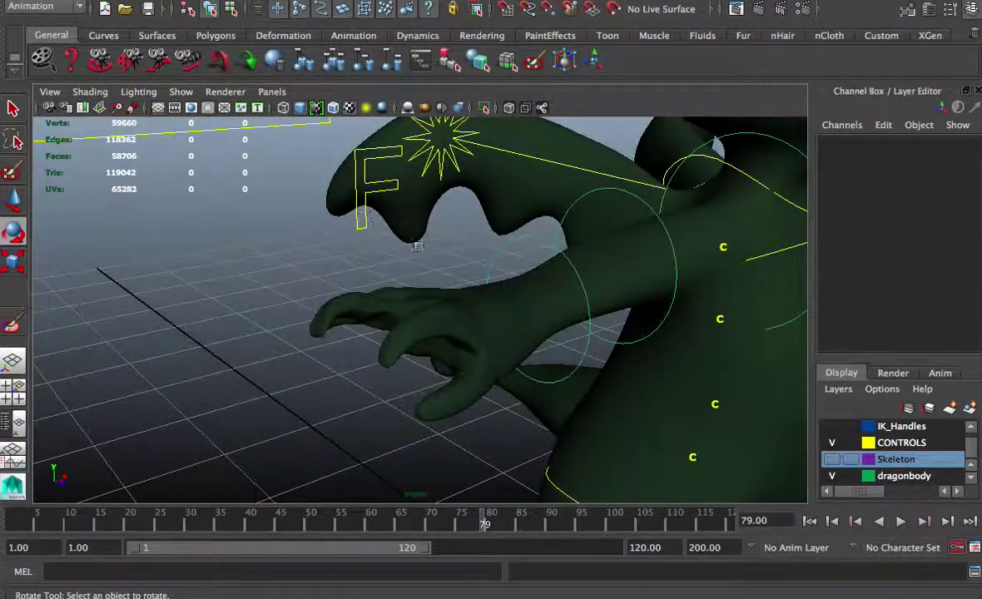
left_click_drag(425, 281, 438, 280, "alt")
left_click(448, 240)
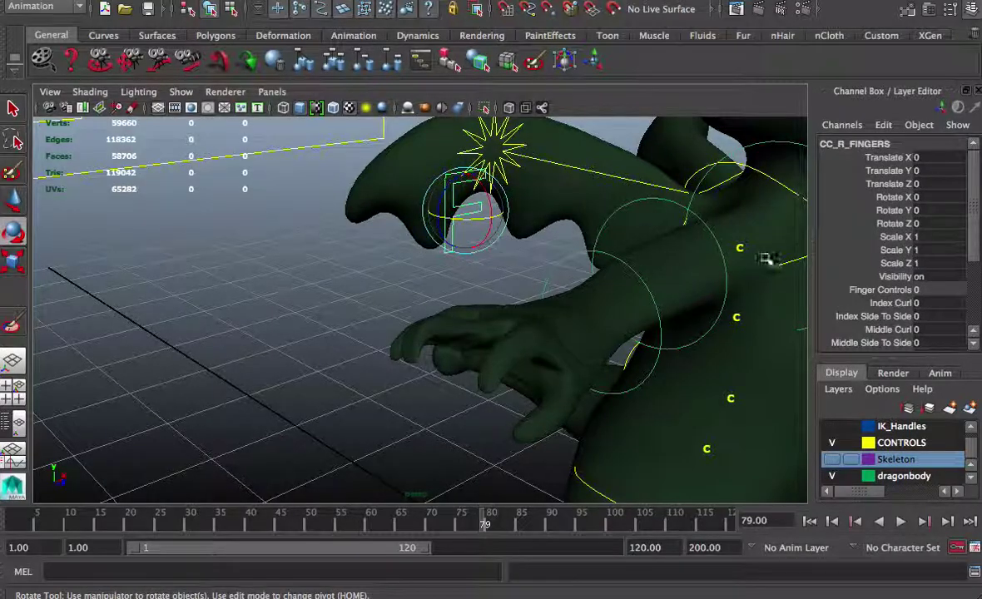
left_click(893, 303)
middle_click_drag(362, 324, 416, 328)
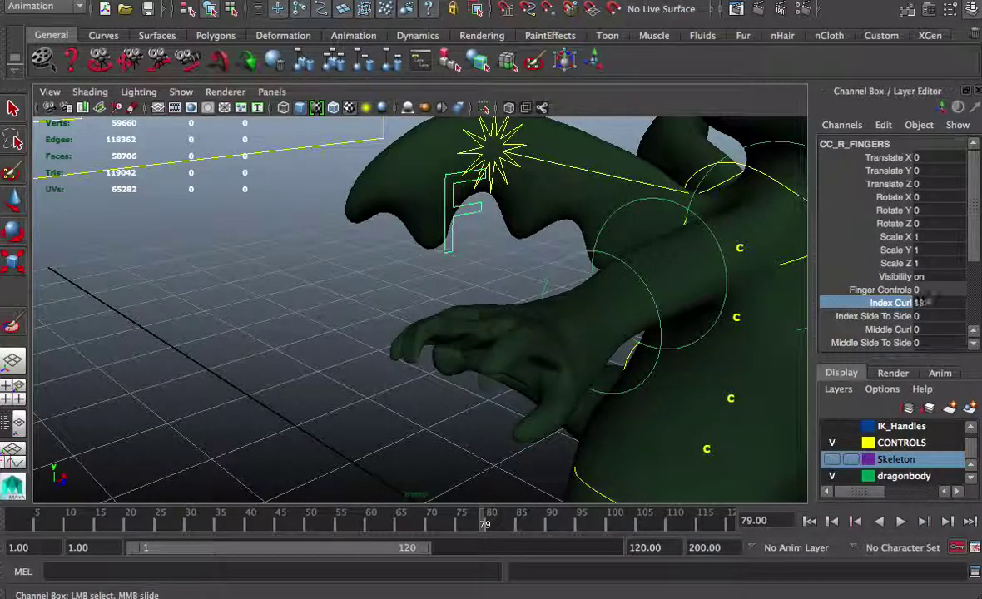
left_click(881, 316)
middle_click_drag(186, 315, 349, 329)
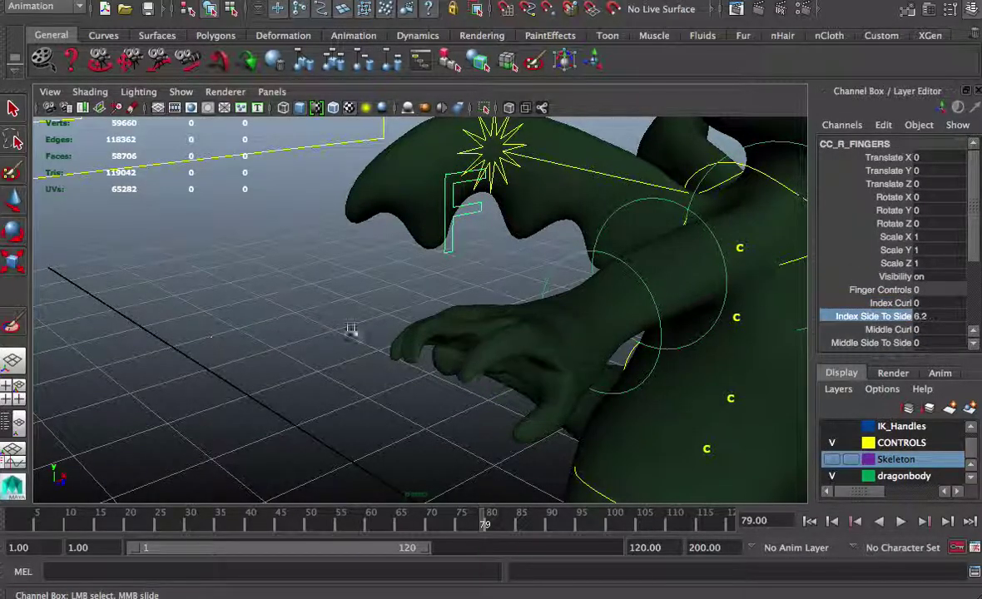
key("super+z")
- Test the right fingers' Middle Curl at about -20.7, undo it, and try the Middle Side To Side attribute
left_click(889, 330)
middle_click_drag(290, 322, 92, 379)
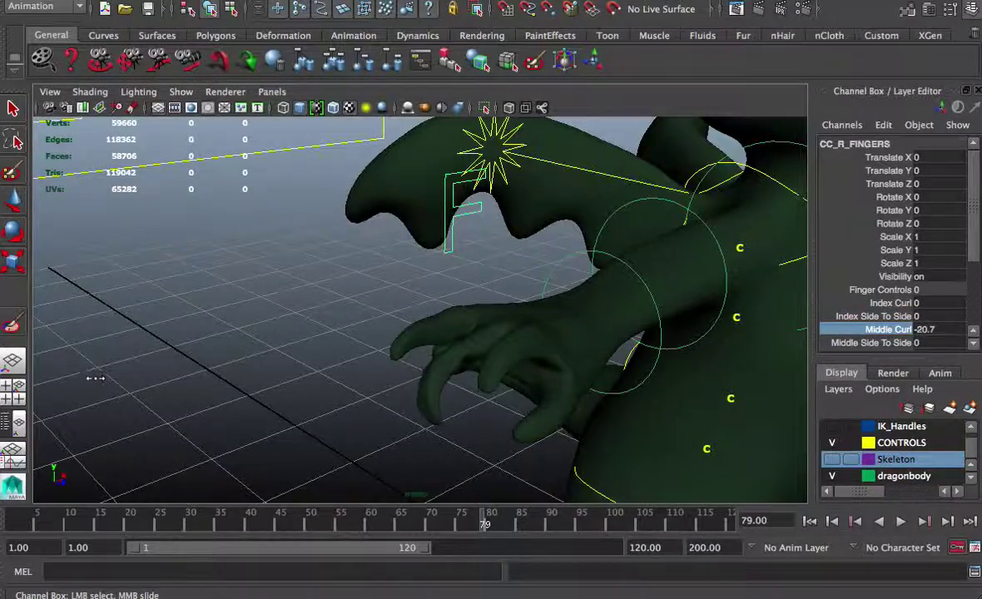
scroll(91, 379, "down", 3)
key("super+z")
left_click(909, 344)
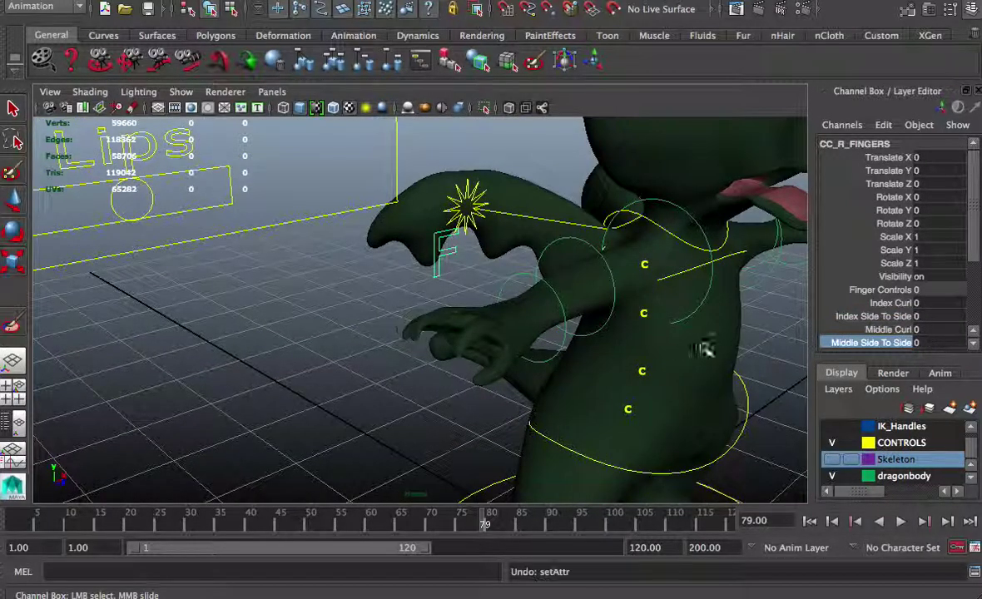
scroll(882, 266, "down", 5)
- Set the right fingers control's Pinky Curl to about 3.5
left_click(844, 244)
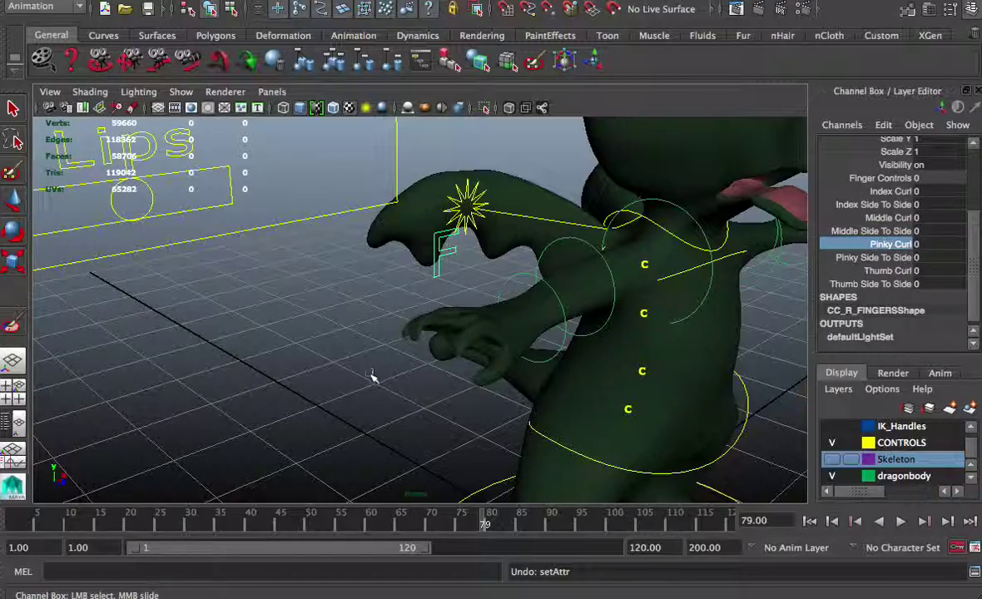
middle_click_drag(411, 386, 340, 388)
left_click_drag(339, 388, 622, 334, "alt")
scroll(622, 334, "down", 3)
middle_click_drag(622, 335, 428, 409, "alt")
scroll(433, 407, "up", 4)
scroll(438, 408, "up", 4)
scroll(456, 400, "up", 2)
left_click_drag(464, 398, 449, 376, "alt")
middle_click_drag(449, 376, 420, 334, "alt")
- Test the right fingers' Thumb Curl at about 0.4 and Thumb Side To Side at about 17, undoing both changes
left_click(890, 271)
left_click_drag(708, 361, 670, 361, "alt")
mouse_move(671, 362)
middle_mouse_down()
mouse_move(631, 363)
mouse_move(674, 363)
middle_mouse_up()
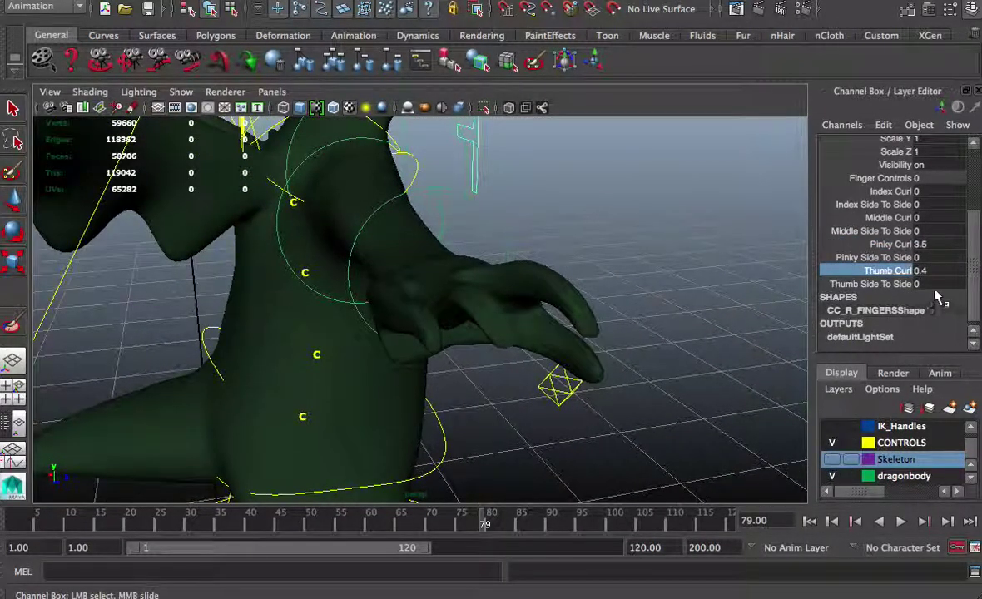
key("super+z")
left_click(896, 283)
middle_click_drag(738, 391, 873, 407)
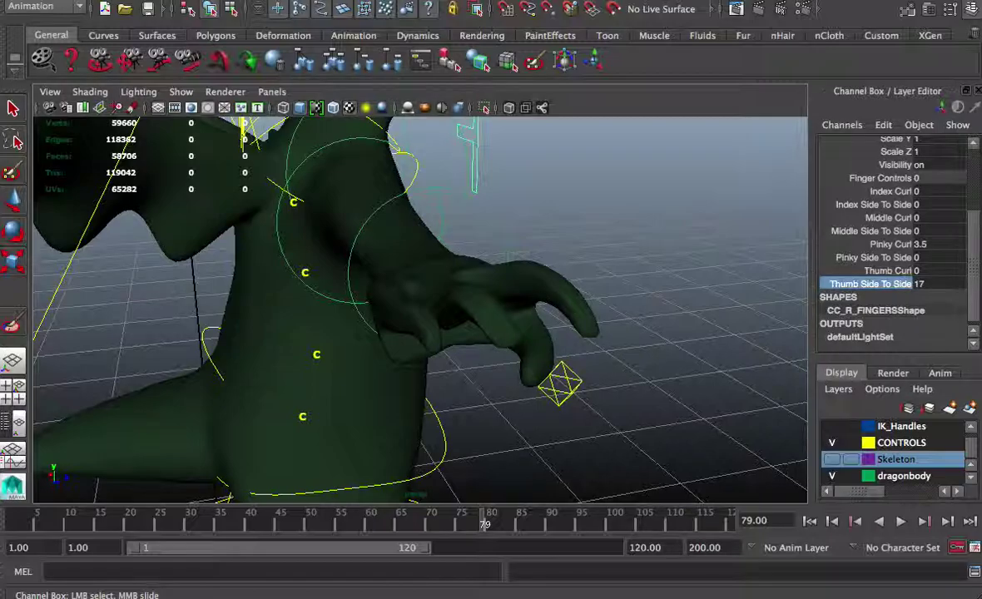
left_click_drag(684, 297, 698, 303, "alt")
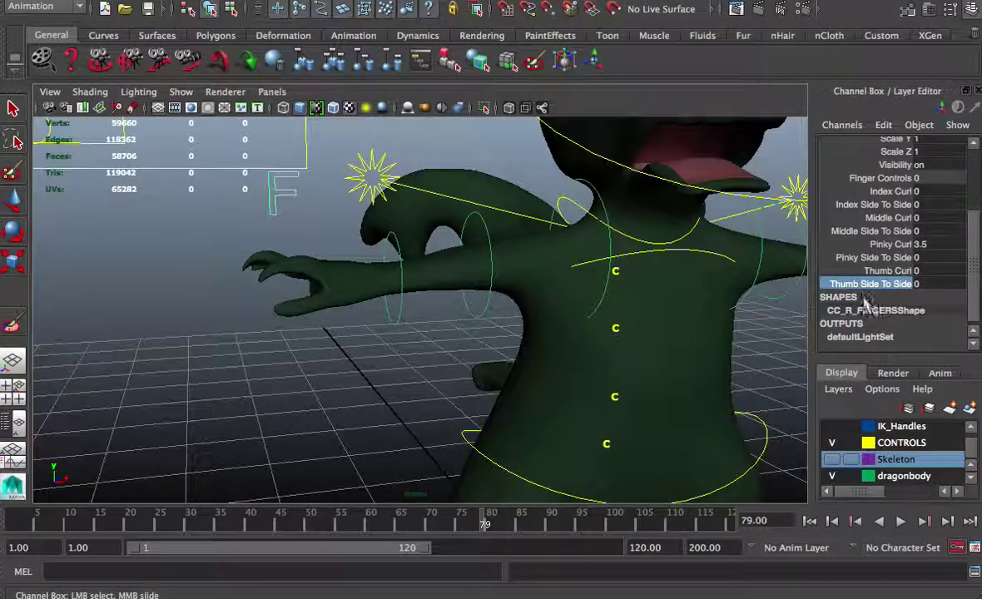
- Test moving the chest control and undo the move
left_click_drag(789, 297, 533, 292, "alt")
left_click(535, 325)
key("e")
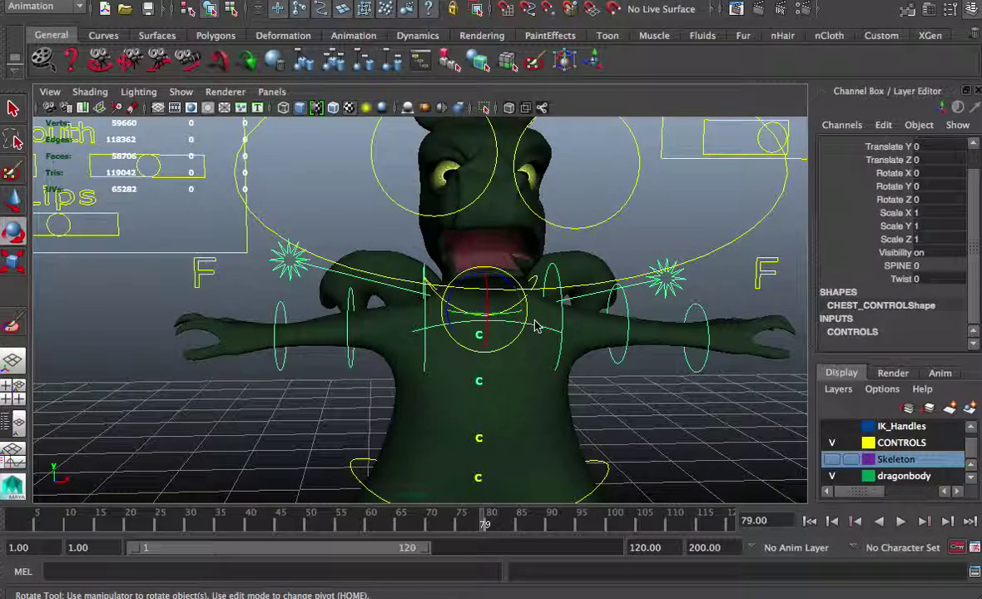
key("w")
mouse_move(529, 310)
left_mouse_down()
mouse_move(561, 314)
mouse_move(532, 325)
left_mouse_up()
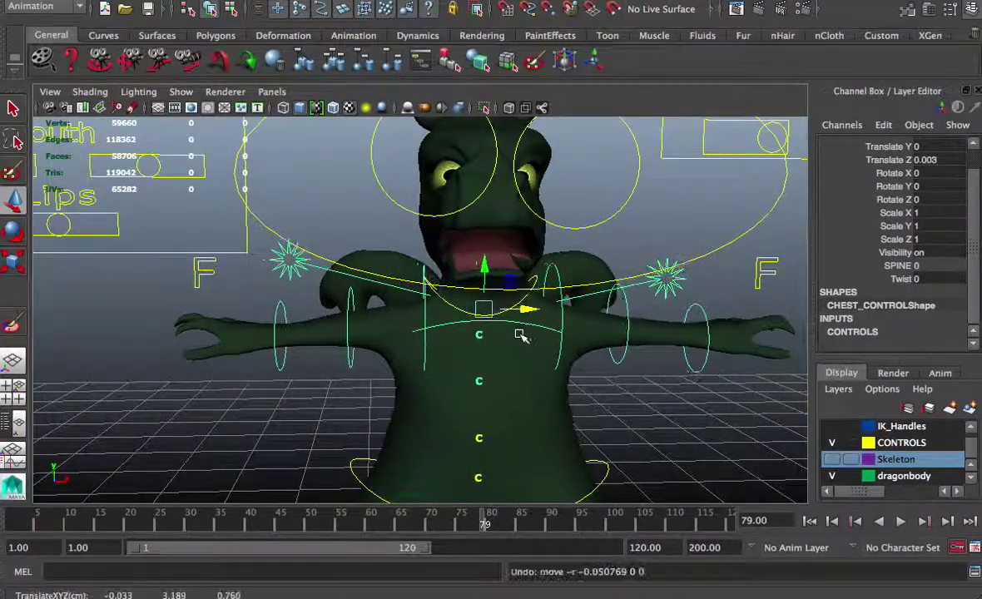
- Test moving the upper spine control sideways and undo the move
left_click(564, 285)
left_click(538, 279)
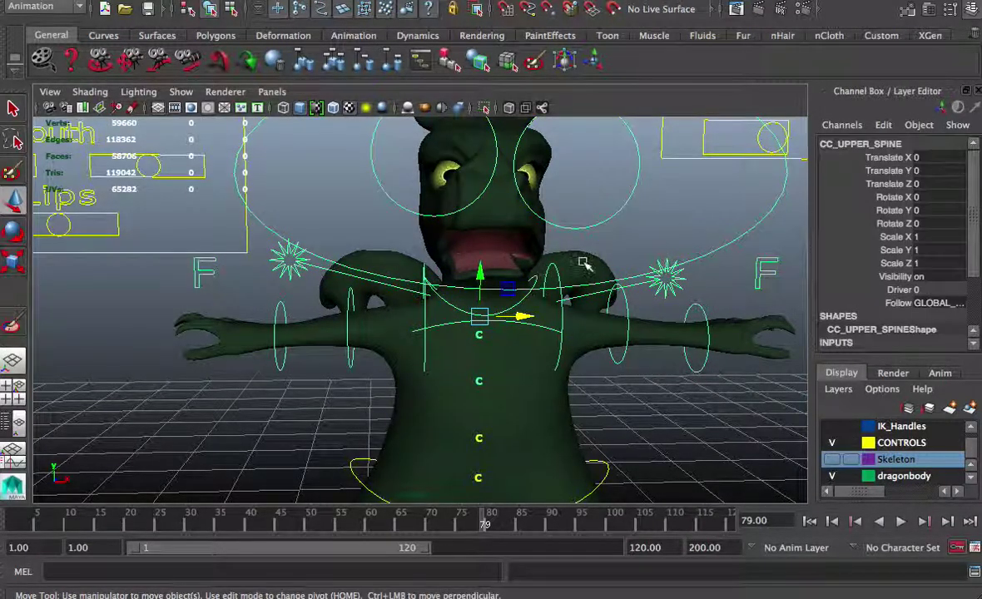
scroll(576, 269, "down", 4)
mouse_move(513, 313)
left_mouse_down()
mouse_move(558, 325)
mouse_move(522, 315)
left_mouse_up()
key("ctrl+z")
- Set the upper spine control's Follow attribute to the hip control, test it by moving the hips, and undo the hip move
left_click(946, 305)
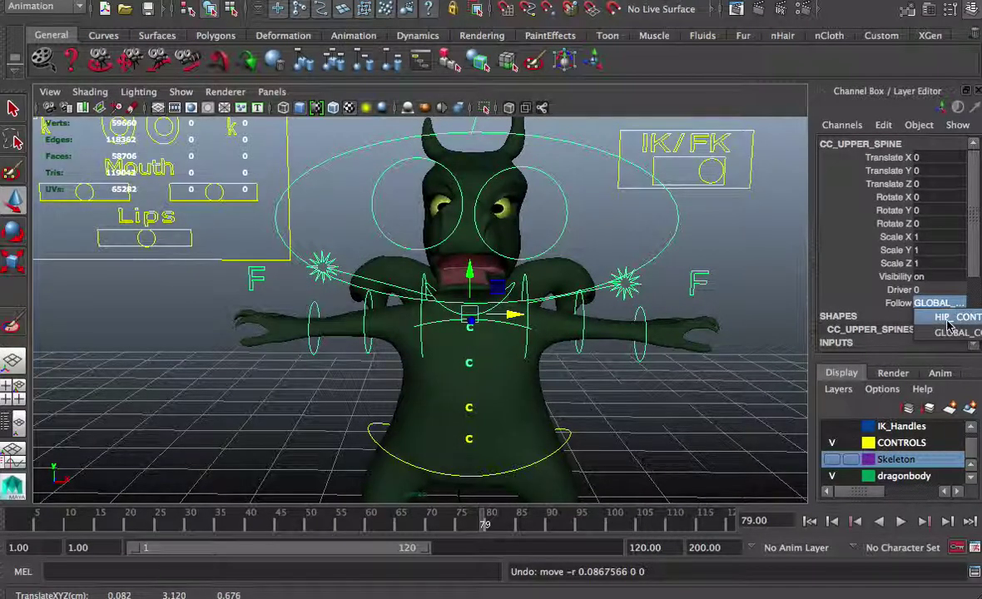
left_click(949, 318)
left_click(571, 431)
left_click_drag(512, 429, 487, 441)
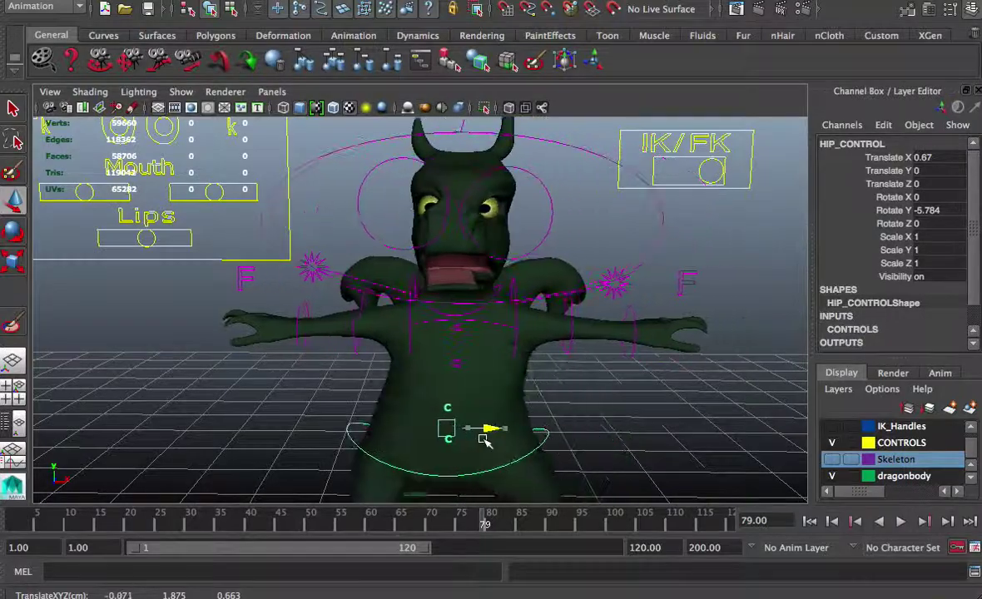
key("ctrl+z")
- Test moving the upper spine control about -0.72 along X while it follows the hips, and undo the move
left_click(517, 287)
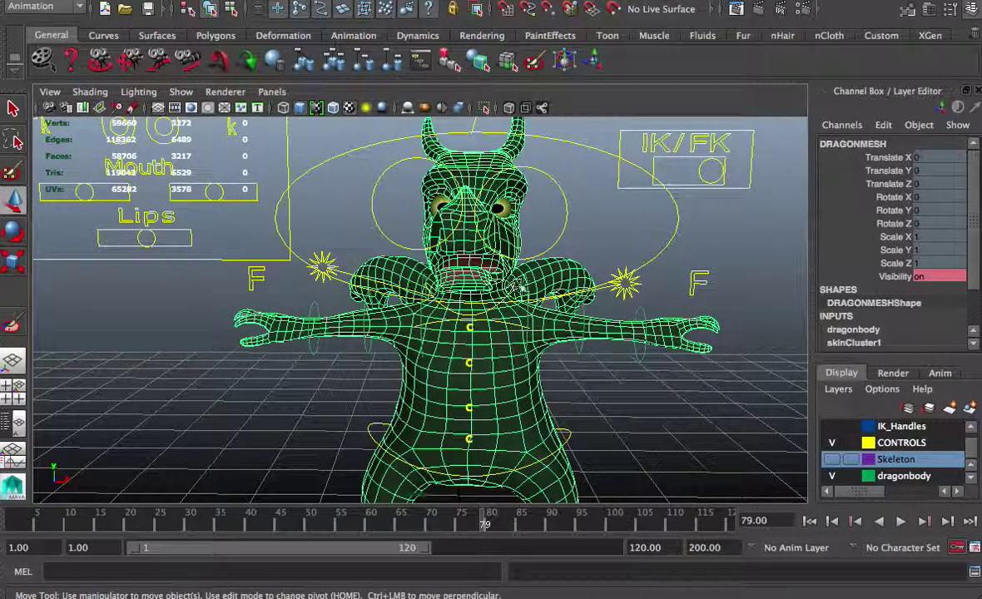
left_click(512, 298)
left_click(510, 288)
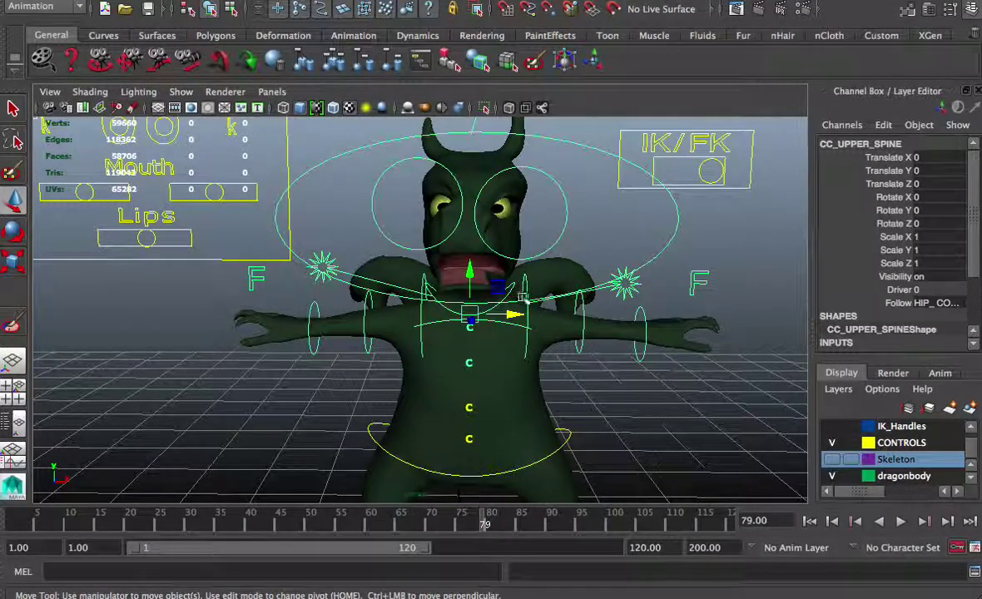
left_click_drag(508, 330, 432, 331)
key("super+z")
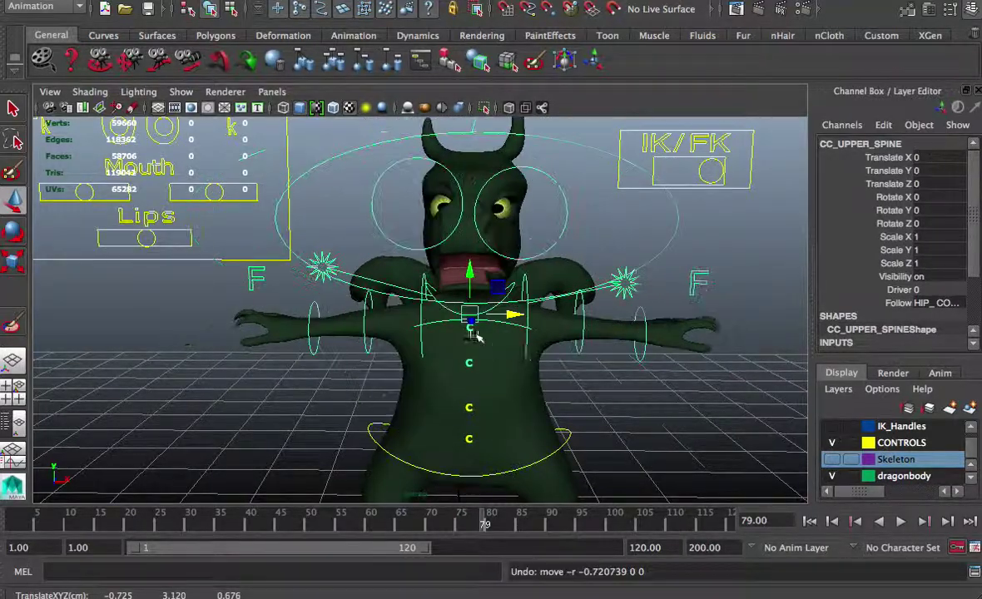
- Set the upper spine control's Follow attribute back to the global control
scroll(545, 331, "up", 3)
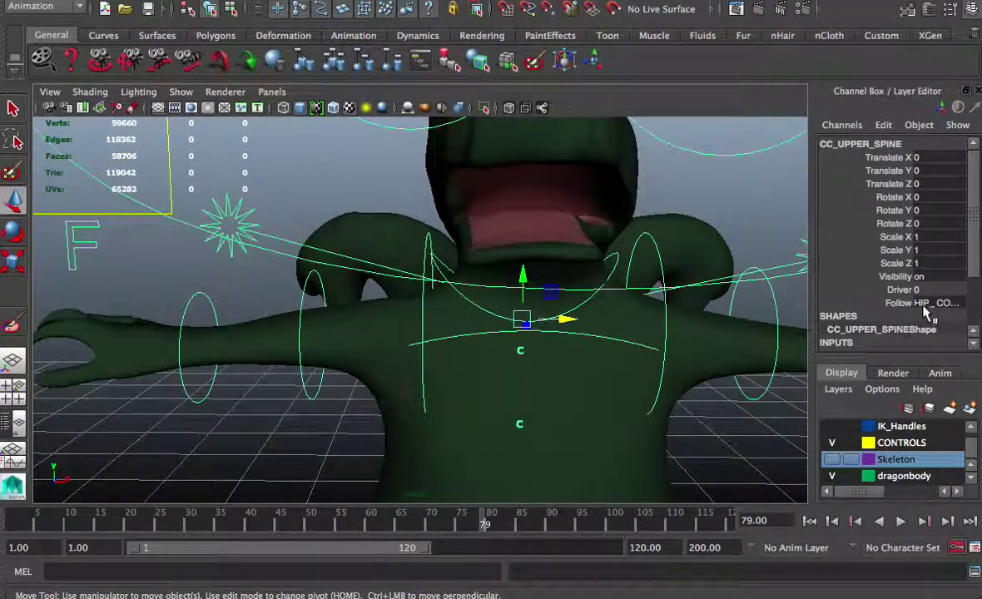
left_click(927, 304)
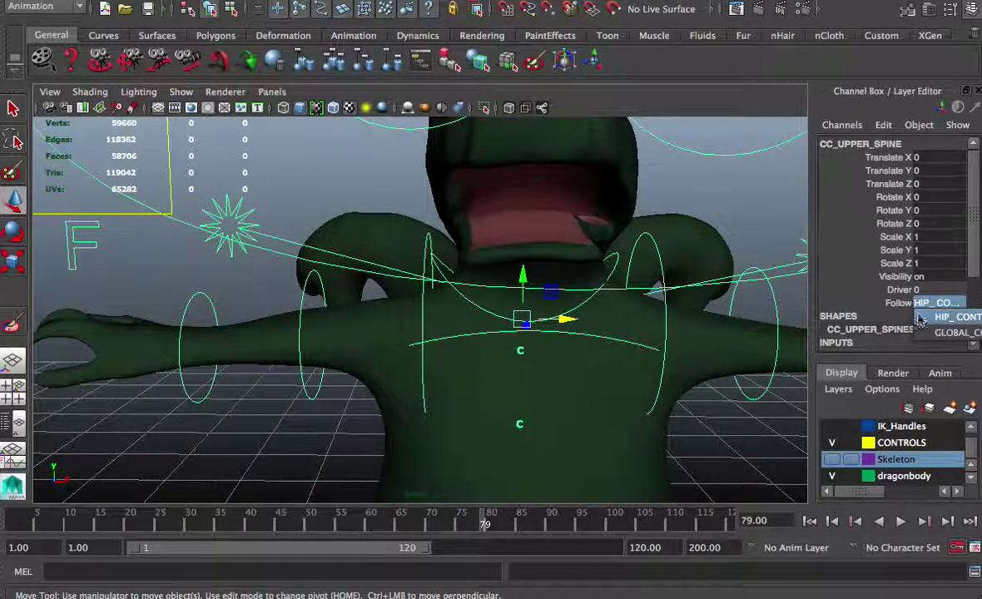
left_click(948, 332)
left_click_drag(756, 296, 702, 359, "alt")
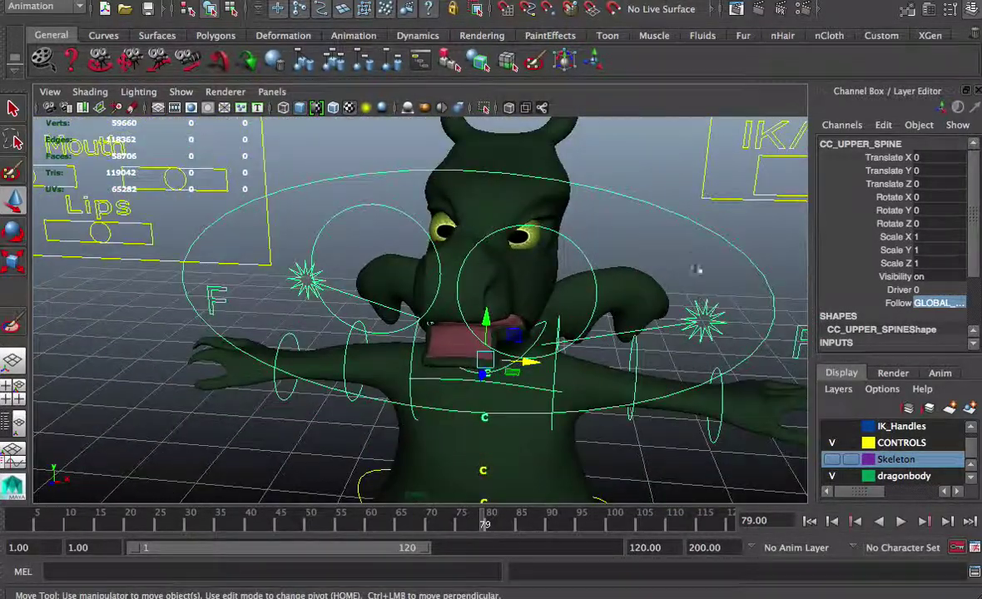
- Test moving the large oval eye control in front of the face and undo the move
left_click(481, 271)
left_click_drag(480, 294, 571, 263)
key("ctrl+z")
- Test moving the left and right eye controls individually, undoing each move
left_click(529, 234)
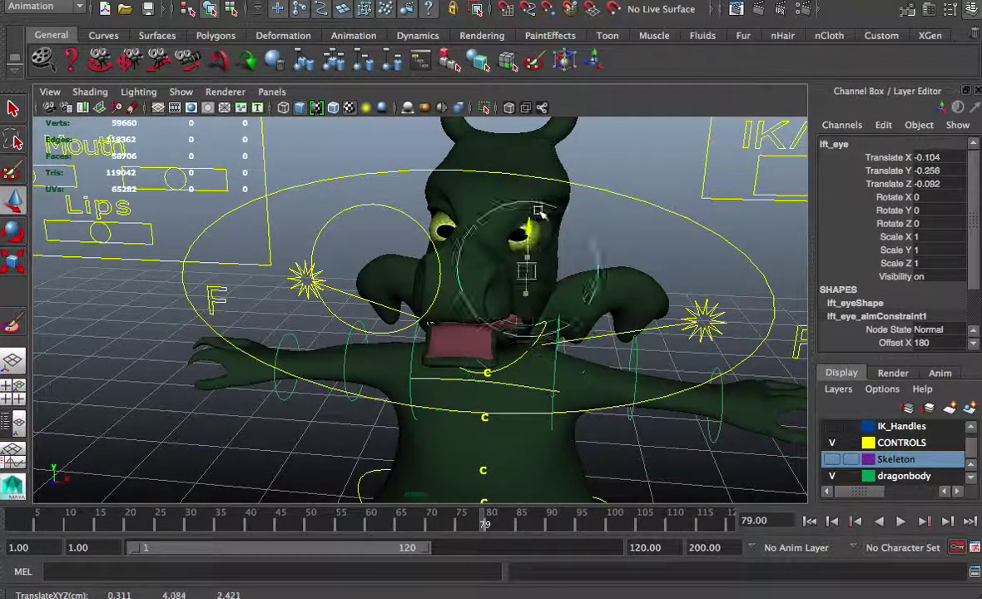
key("ctrl+z")
left_click(376, 171)
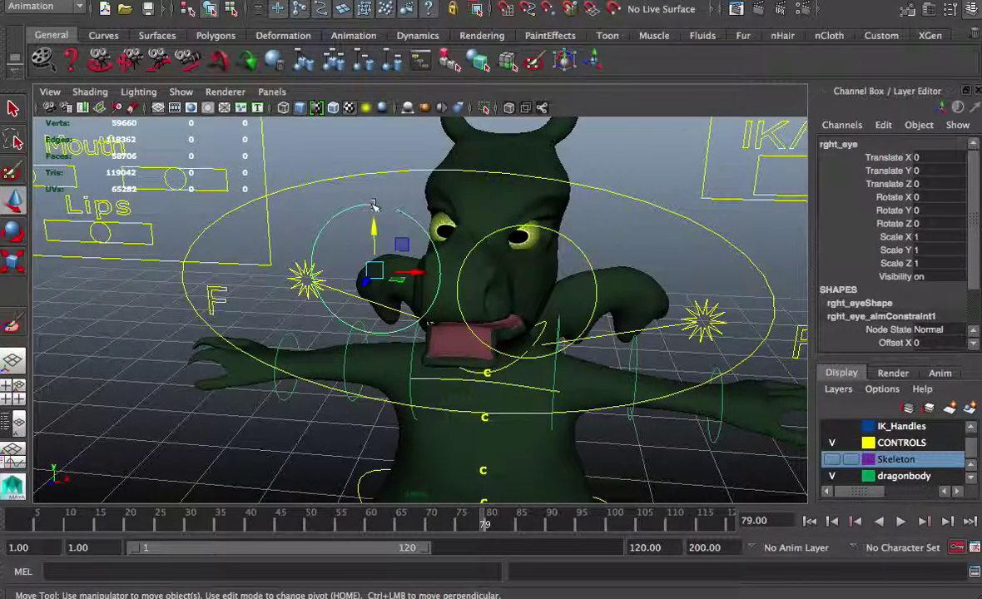
left_click_drag(372, 179, 373, 164)
key("ctrl+z")
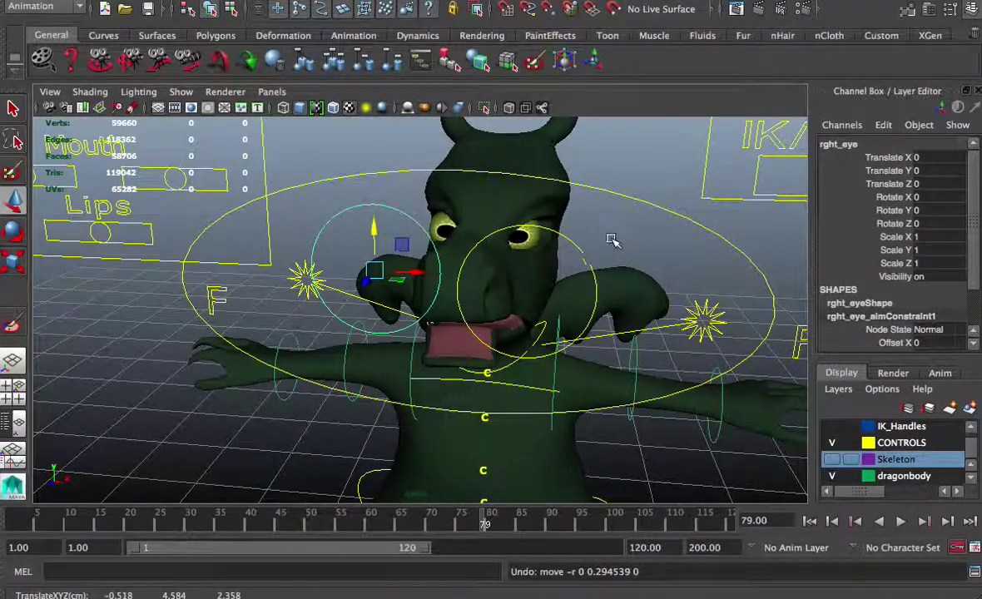
- Slide the IK/FK switch to 0 so the arms use their IK wrist controls
left_click_drag(623, 164, 642, 235, "alt")
left_click_drag(729, 235, 664, 235)
right_click_drag(664, 241, 574, 314, "alt")
middle_click_drag(549, 416, 483, 276, "alt")
scroll(517, 347, "up", 5)
scroll(516, 291, "down", 2)
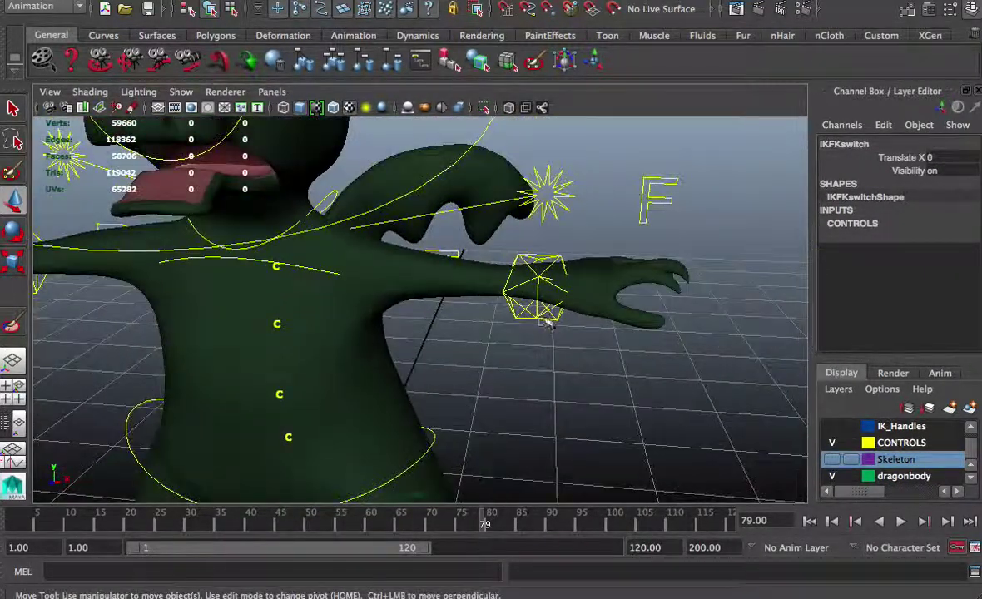
- Test moving the left arm's IK wrist control and undo the move
left_click(538, 302)
mouse_move(537, 291)
left_mouse_down()
mouse_move(521, 349)
mouse_move(535, 281)
mouse_move(535, 296)
mouse_move(582, 291)
mouse_move(514, 289)
mouse_move(553, 290)
left_mouse_up()
key("super+z")
key("super+z")
- Test moving the right arm's IK wrist control in two directions, undoing each move
left_click_drag(413, 333, 394, 453, "alt")
left_click(393, 438)
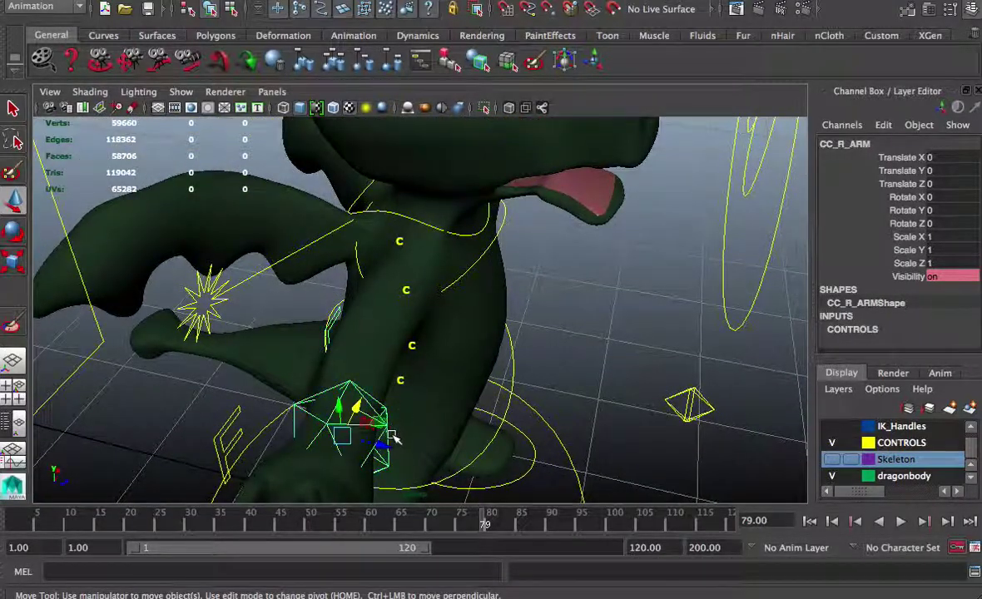
left_click_drag(398, 416, 342, 408, "alt")
left_click_drag(310, 370, 187, 323)
key("ctrl+z")
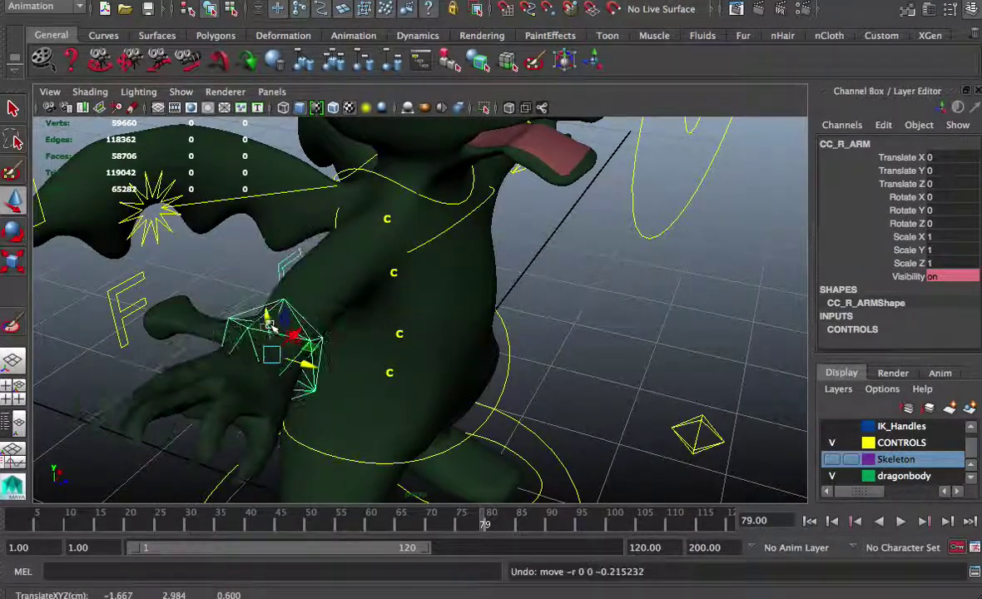
left_click_drag(290, 335, 312, 279)
key("ctrl+z")
key("ctrl+z")
- Test moving the right eye's aim control once more and undo the move
left_click_drag(563, 270, 511, 393, "alt")
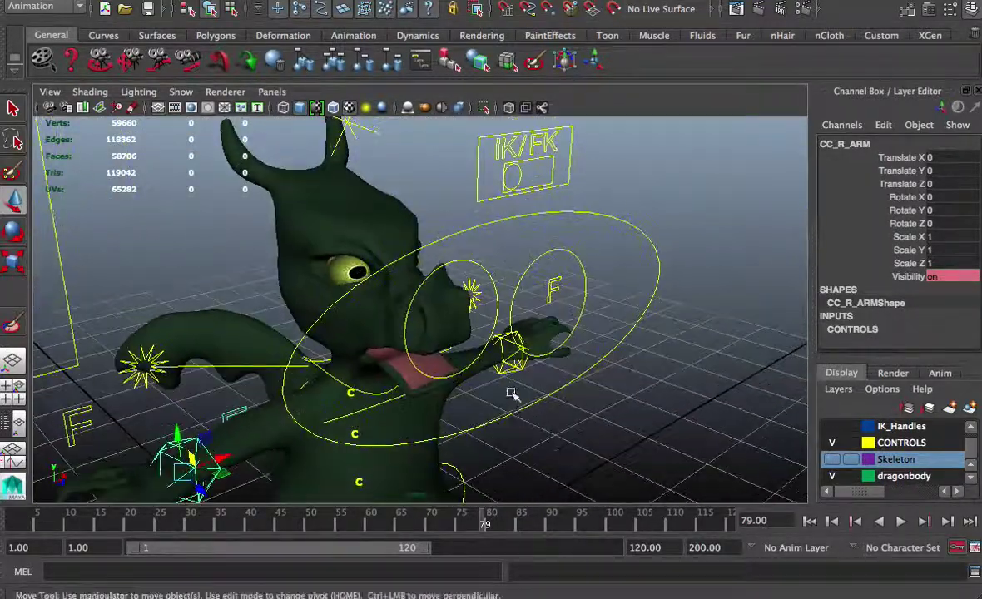
left_click(497, 310)
left_click_drag(454, 320, 520, 277)
key("ctrl+z")
scroll(580, 338, "up", 2)
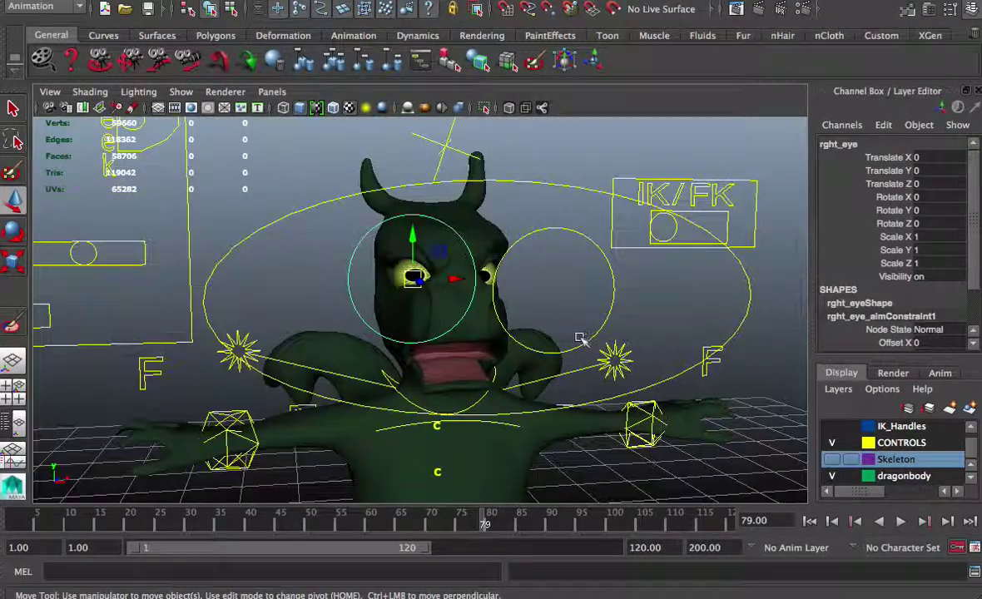
- Test the head control's Tilt Up Down and Tilt Sideways attributes, tilting sideways to 25, and restore both to 0
left_click(445, 153)
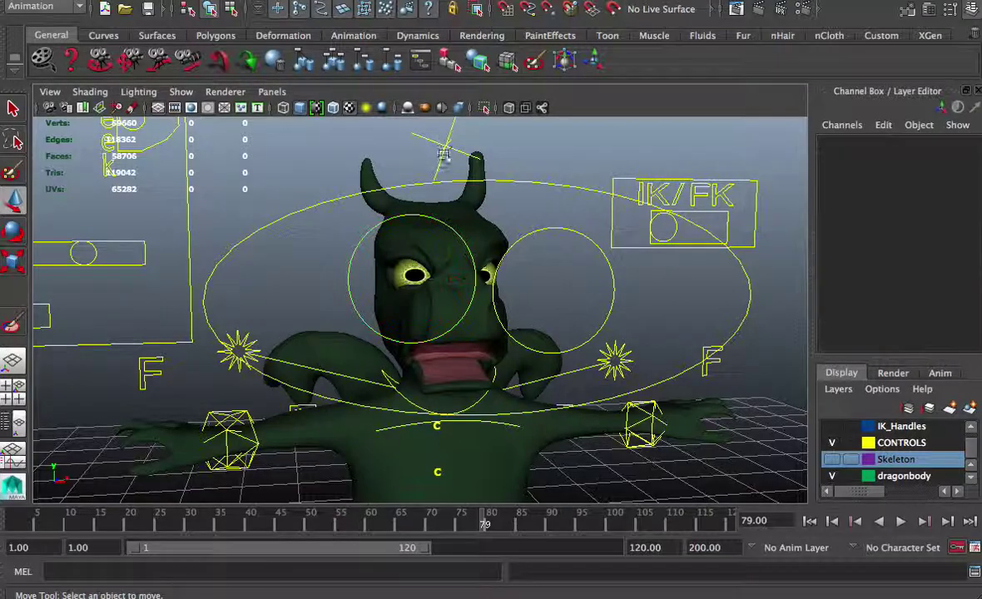
left_click(451, 152)
left_click_drag(450, 153, 554, 238, "alt")
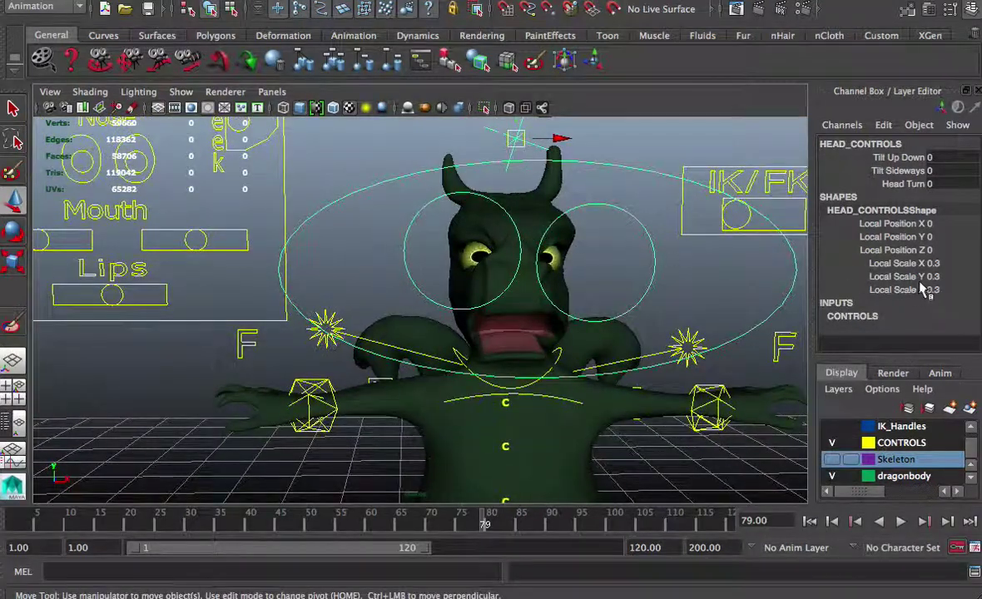
left_click(900, 157)
mouse_move(660, 136)
middle_mouse_down()
mouse_move(708, 136)
mouse_move(616, 138)
mouse_move(666, 137)
middle_mouse_up()
left_click(884, 170)
middle_click_drag(666, 266, 639, 267)
middle_click_drag(803, 164, 975, 163)
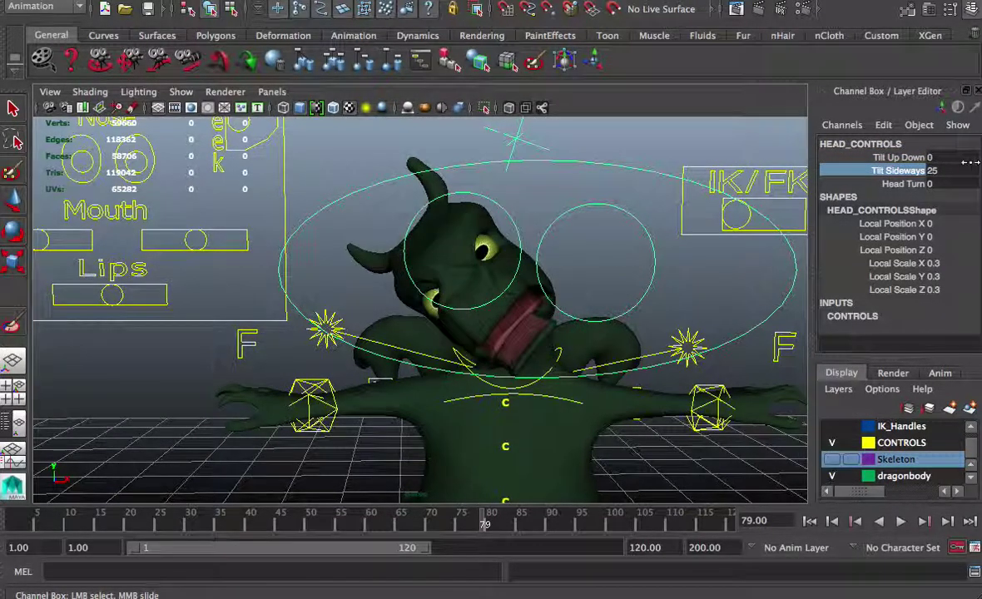
key("super+z")
- Test the head control's Head Turn attribute and undo the change
left_click(913, 184)
scroll(748, 136, "down", 3)
middle_click_drag(747, 136, 636, 158)
key("super+z")
- Test the right and left eyebrow sliders on the face panel, undoing each move
left_click_drag(623, 159, 649, 224, "alt")
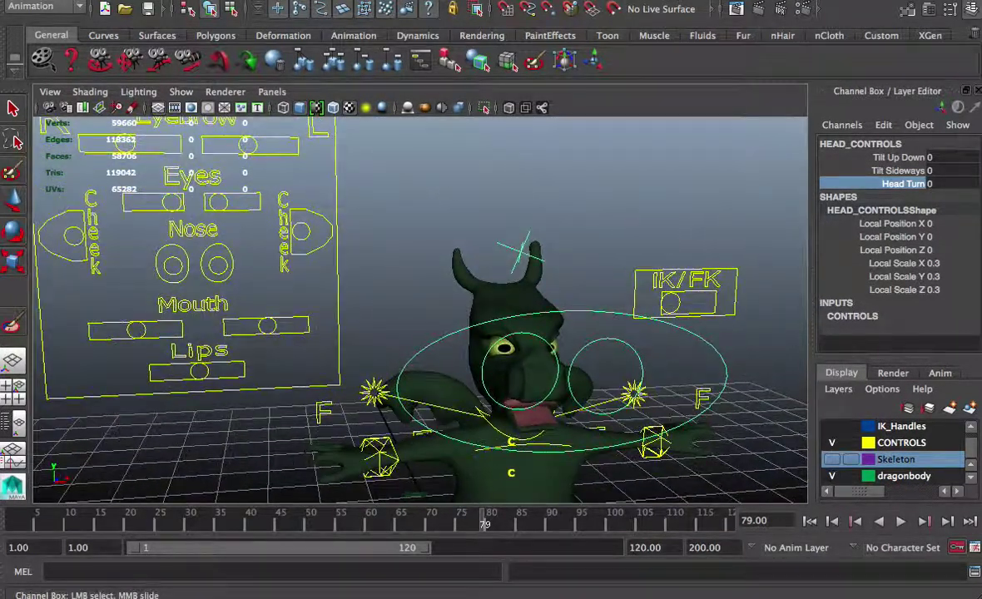
left_click(137, 145)
key("w")
left_click_drag(169, 146, 149, 149)
key("ctrl+z")
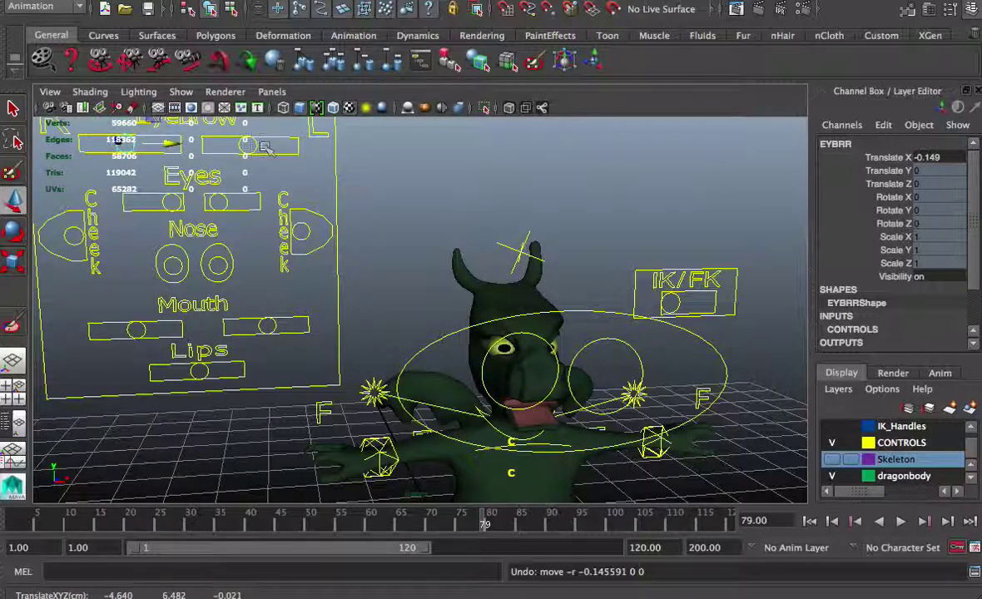
left_click_drag(286, 146, 287, 150)
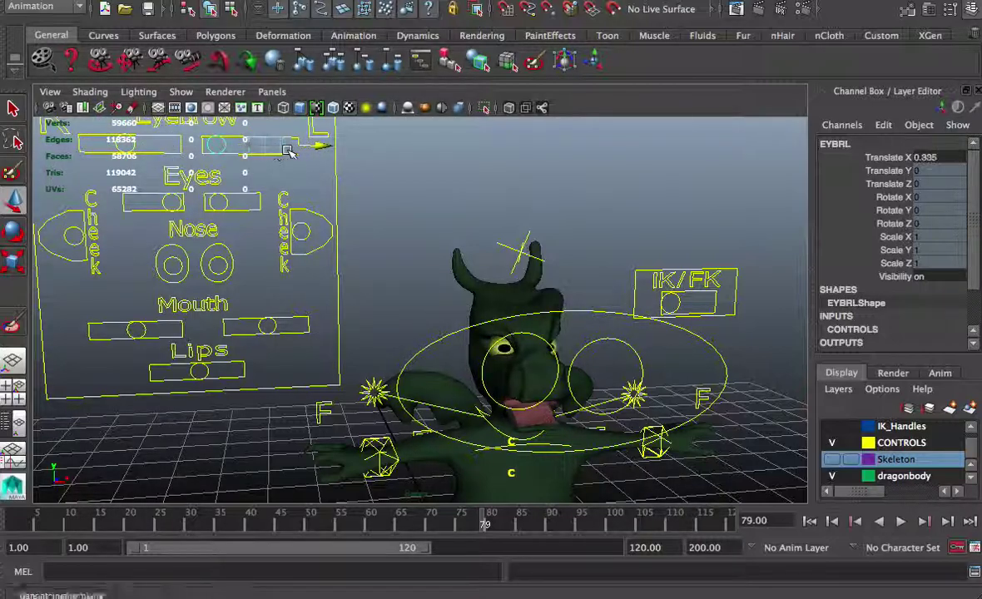
key("ctrl+z")
- Test the right and left Eyes sliders on the face panel, returning each to 0
mouse_move(171, 208)
left_mouse_down("alt")
mouse_move(153, 213)
mouse_move(158, 193)
left_mouse_up("alt")
left_click(167, 207)
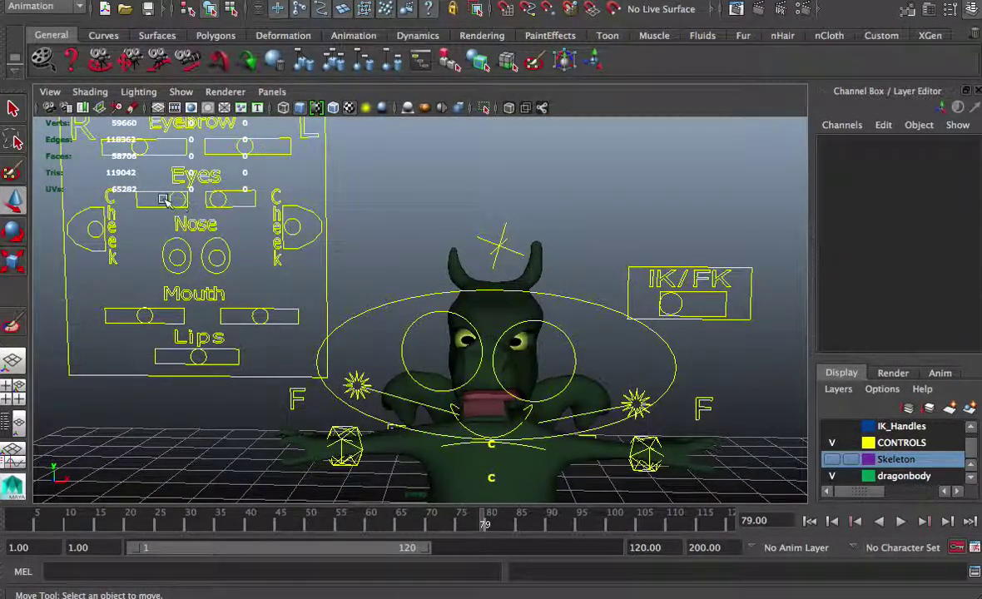
left_click(182, 201)
left_click_drag(218, 201, 250, 204)
left_click(243, 202)
left_click(226, 202)
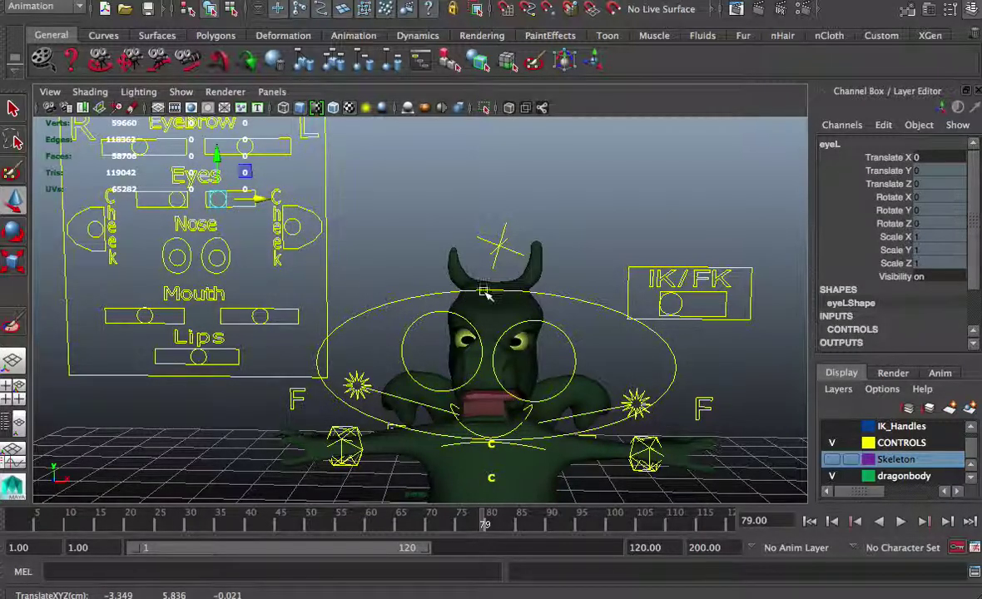
- Move the large oval eye control slightly, to about 0.022, 0.055, 0.019, and turn its Visibility off
left_click(518, 293)
left_click_drag(496, 320, 516, 316)
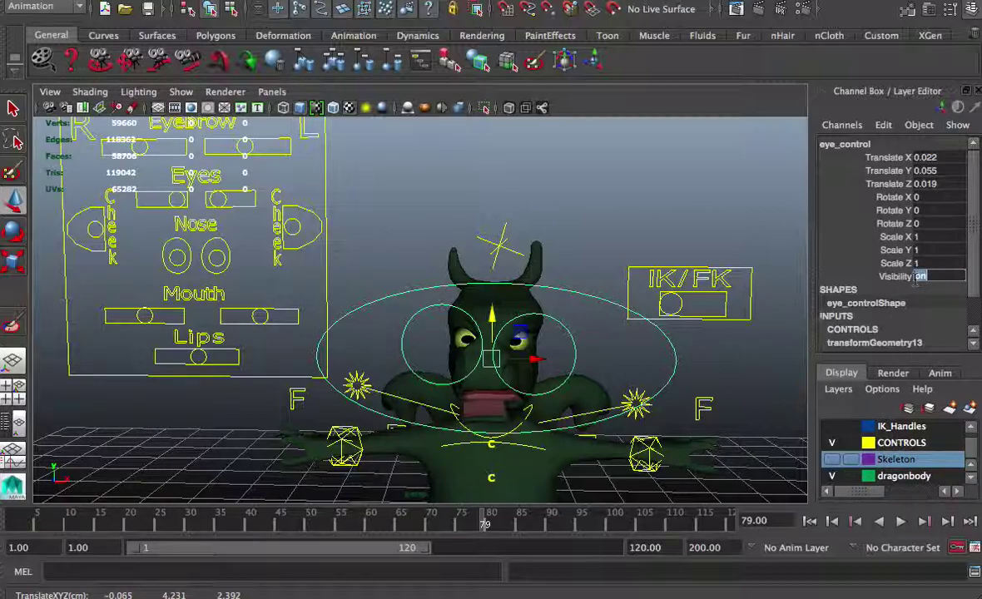
key("Return")
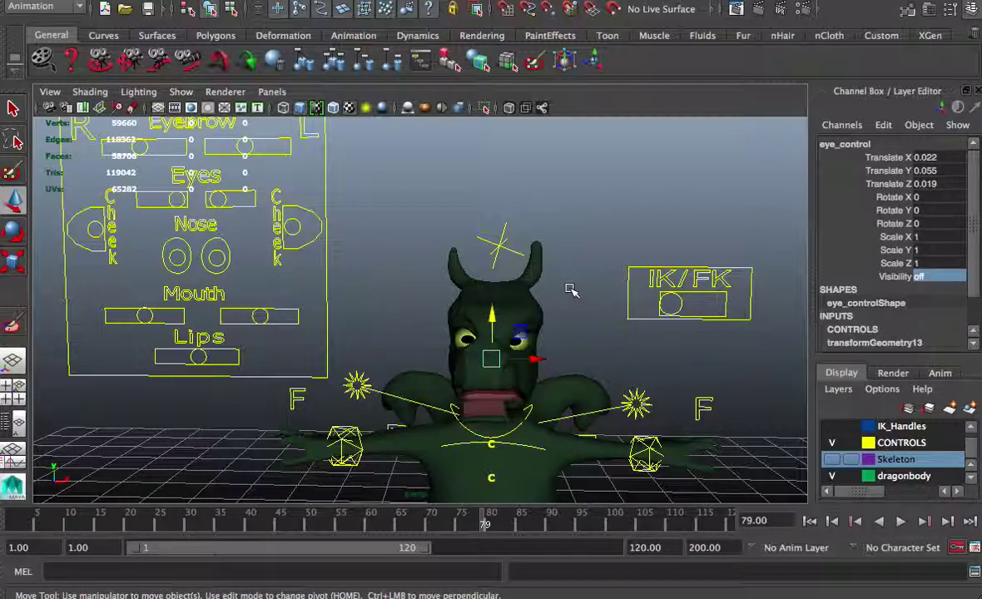
- Slide the left cheek control to 0, and test the right cheek control, returning it to 0
scroll(567, 286, "up", 3)
left_click(265, 200)
left_click_drag(291, 198, 302, 205)
scroll(217, 206, "down", 3)
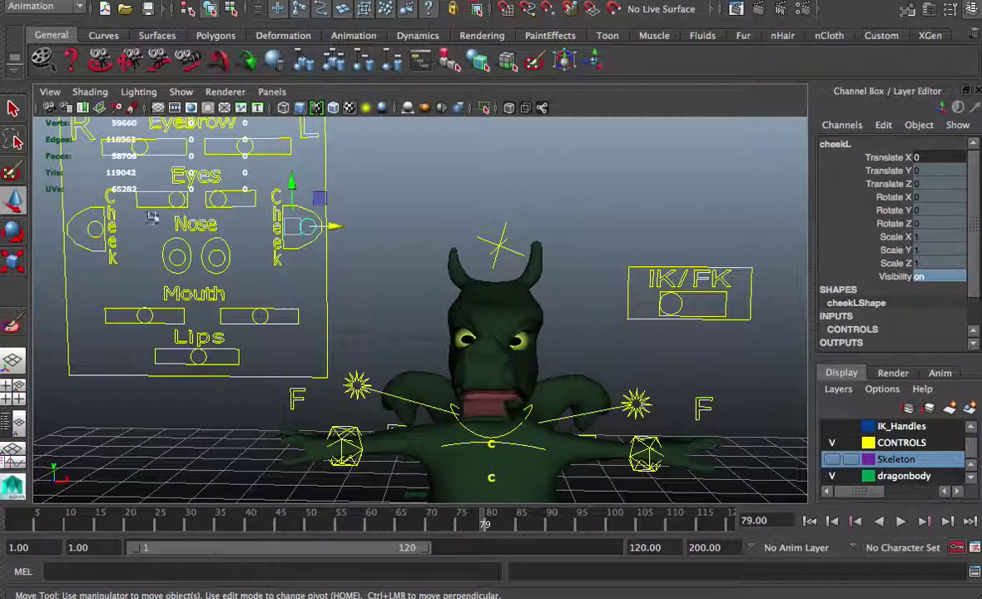
left_click(95, 229)
mouse_move(127, 228)
left_mouse_down()
mouse_move(115, 229)
mouse_move(127, 230)
left_mouse_up()
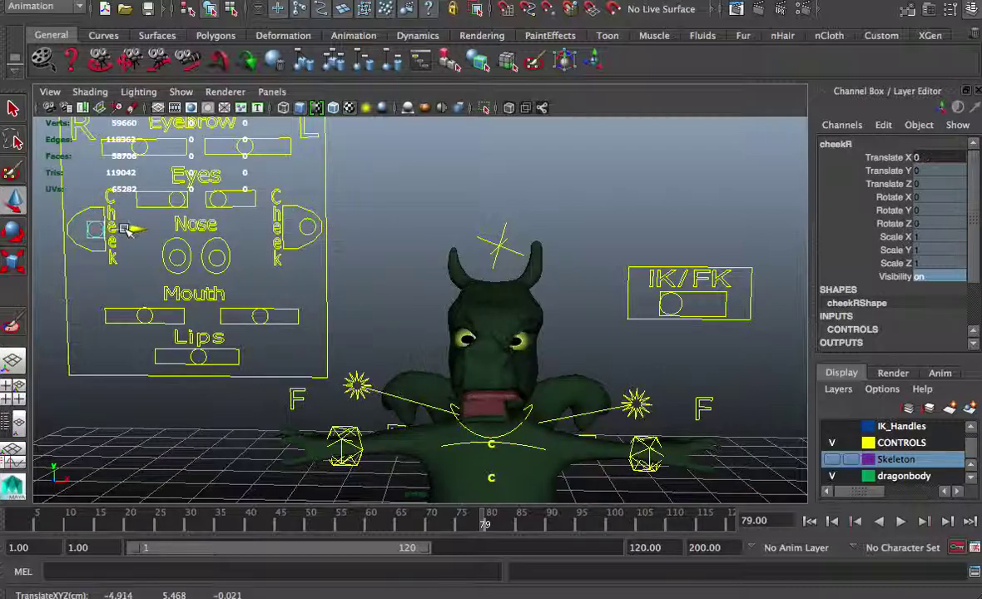
- Test the right nose control and set the head control's Head Turn to 9
left_click(176, 251)
mouse_move(177, 249)
left_mouse_down()
mouse_move(180, 213)
mouse_move(177, 230)
left_mouse_up()
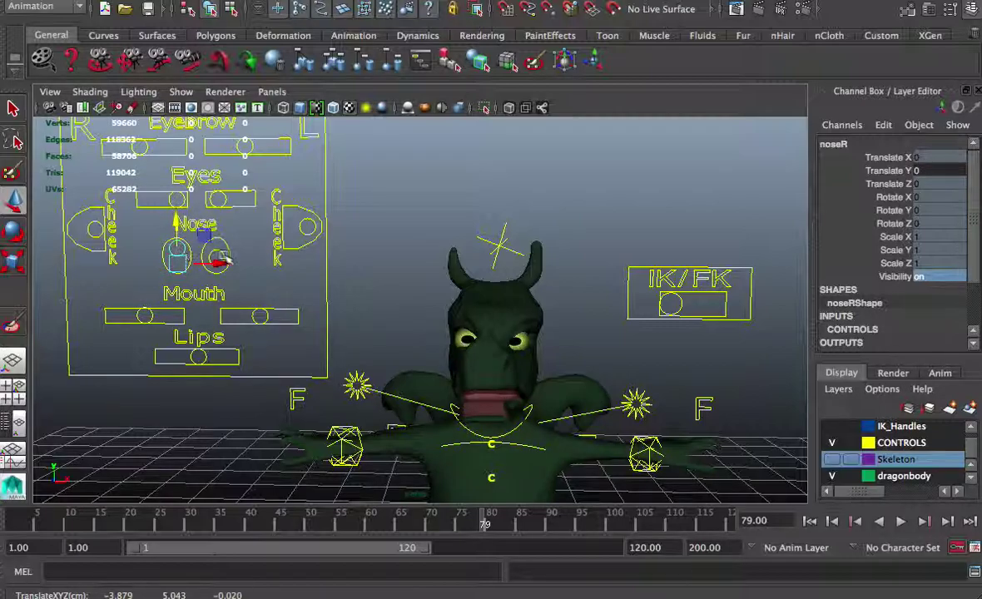
left_click(504, 244)
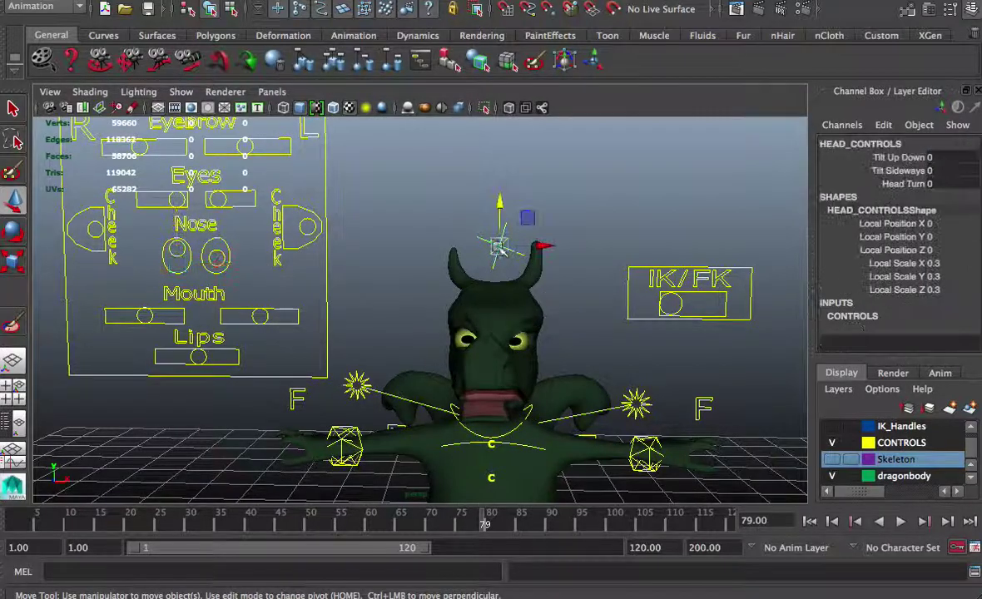
left_click(907, 183)
middle_click_drag(609, 206, 678, 193)
- Test raising the right nose control with the head turned, and return its Translate Y to 0
left_click(178, 249)
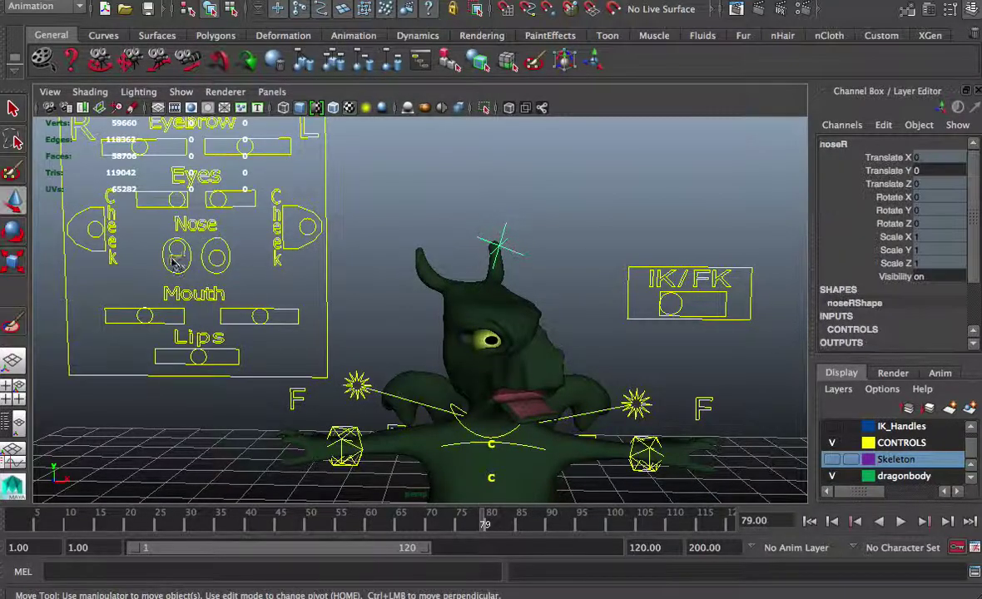
scroll(183, 231, "up", 3)
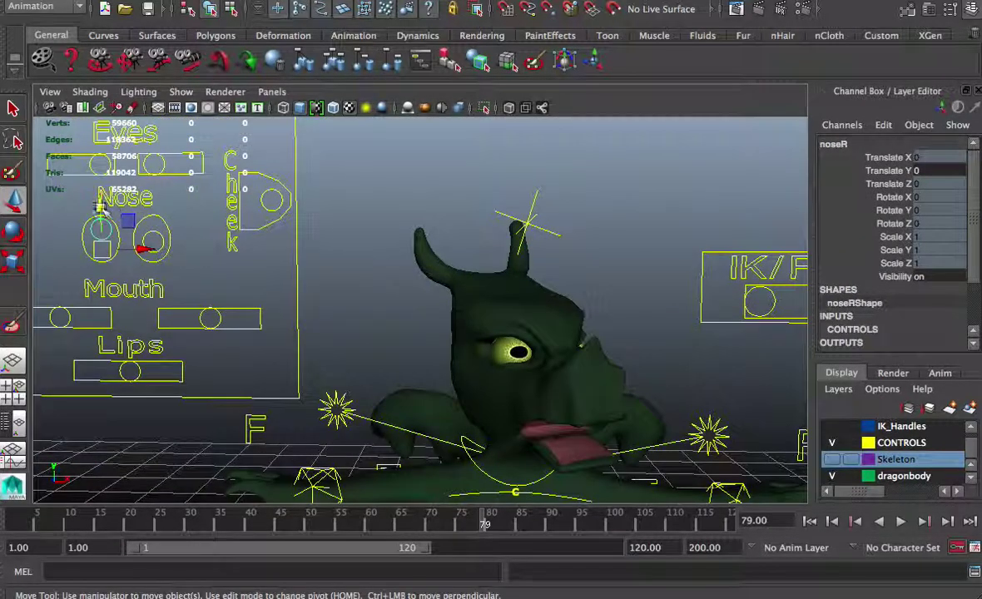
mouse_move(99, 203)
left_mouse_down()
mouse_move(110, 207)
mouse_move(109, 194)
mouse_move(112, 206)
left_mouse_up()
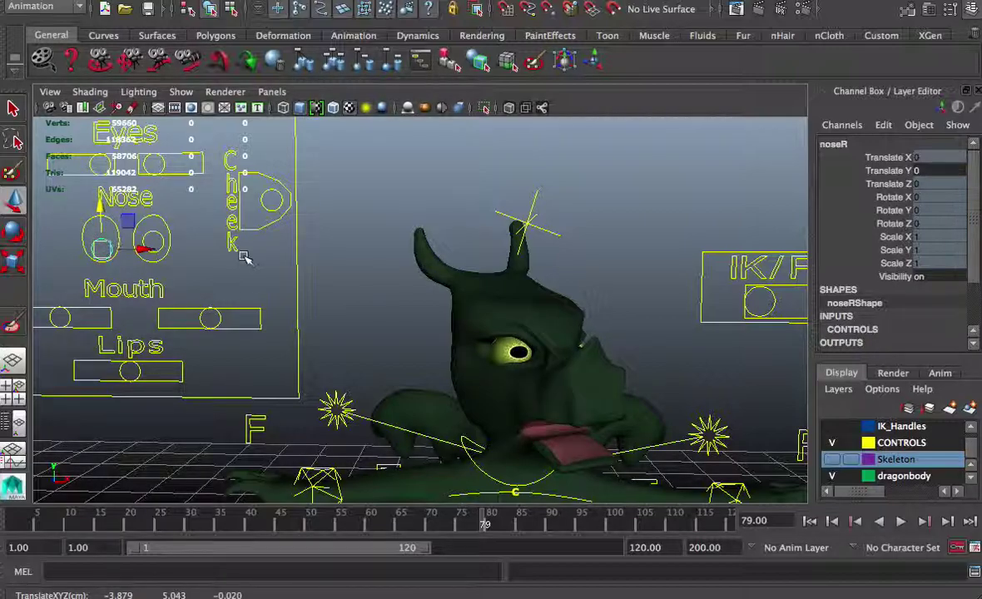
- Set the head control's Head Turn back to 0
left_click(158, 234)
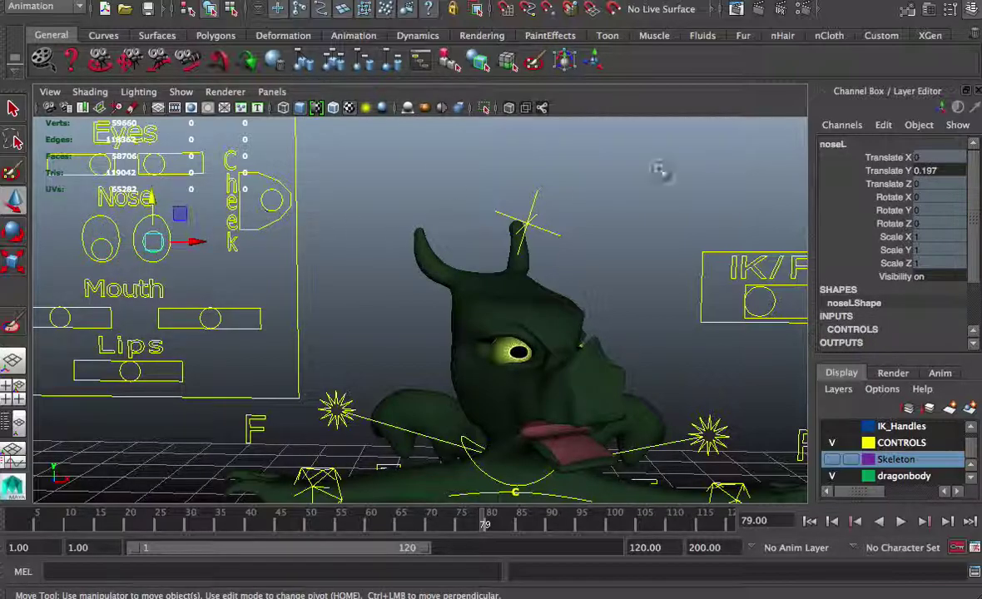
left_click(536, 200)
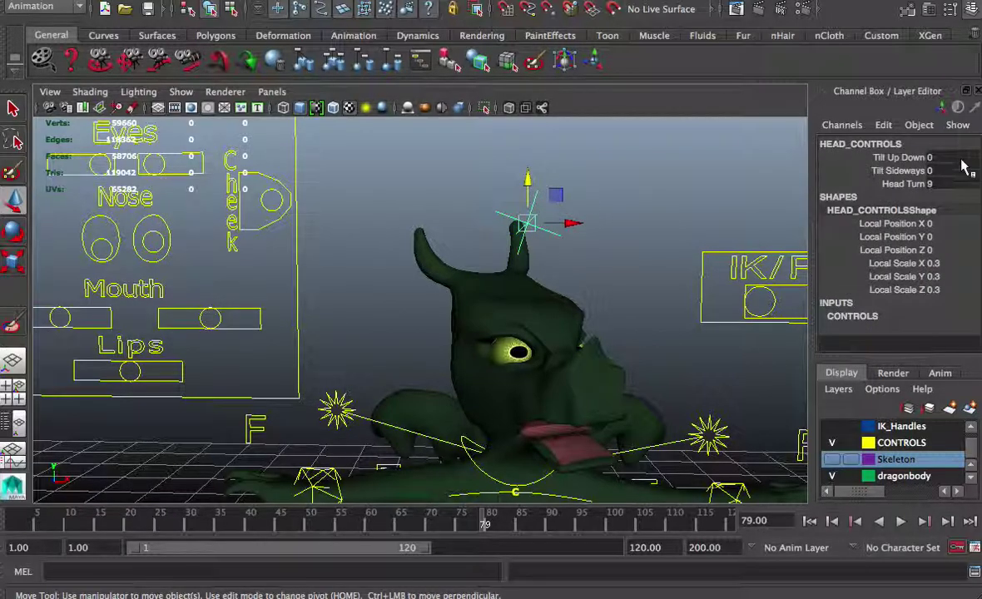
type("0")
key("Return")
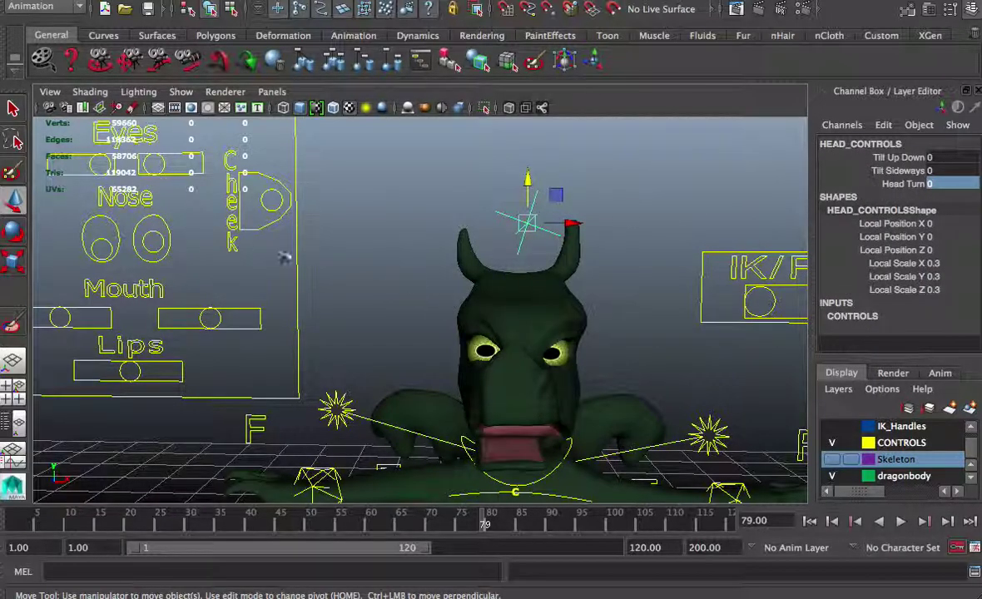
- Test the left nose control up and down, ending with its Translate Y at 0
left_click(161, 239)
left_click(151, 218)
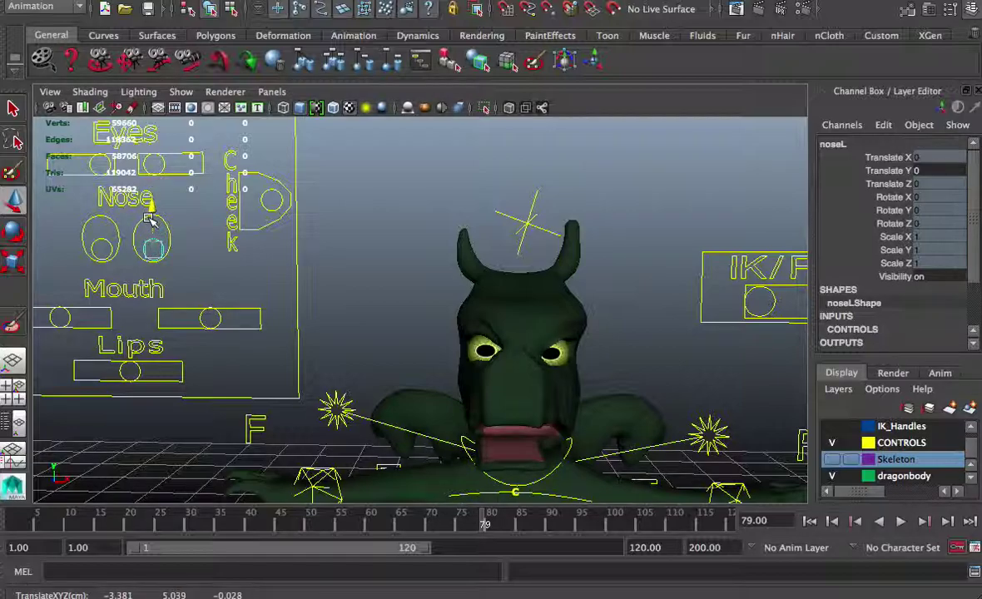
mouse_move(152, 208)
left_mouse_down()
mouse_move(143, 158)
mouse_move(154, 171)
mouse_move(142, 212)
left_mouse_up()
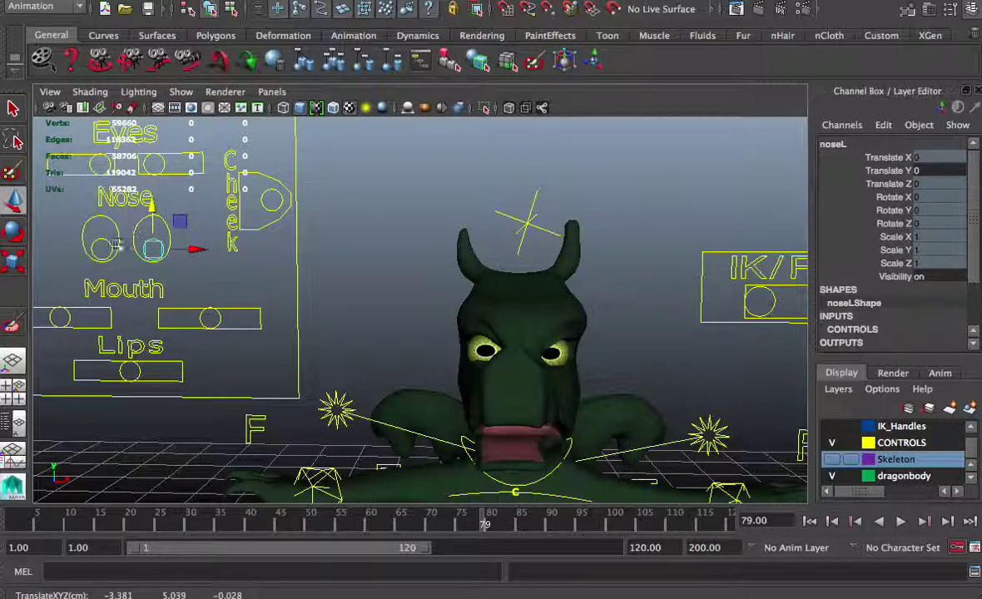
- Widen the mouth into a smile by sliding the left mouth control to 1 and the right one to -1
left_click(217, 317)
left_click_drag(248, 319, 321, 331)
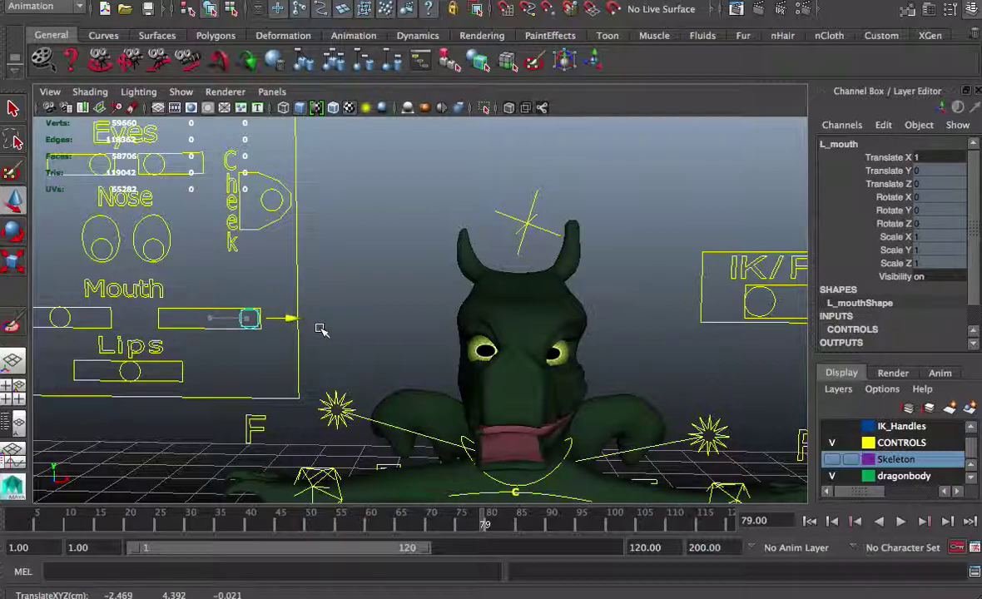
left_click(64, 319)
left_click_drag(104, 319, 46, 324)
- Test the left and right Eyes sliders with the smiling face, returning each to its start position
left_click_drag(213, 333, 220, 275, "alt")
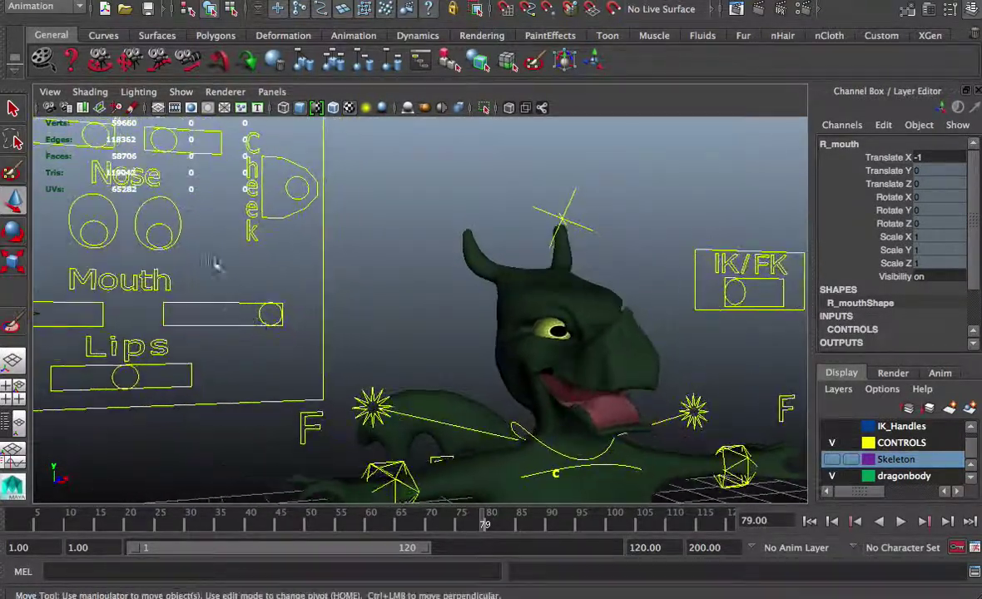
left_click_drag(209, 143, 229, 145)
mouse_move(233, 183)
left_mouse_down("alt")
mouse_move(190, 188)
mouse_move(177, 163)
mouse_move(230, 168)
left_mouse_up("alt")
left_click(173, 161)
left_click(173, 169)
left_click_drag(194, 172, 170, 185)
left_click(117, 173)
left_click_drag(114, 164, 165, 179)
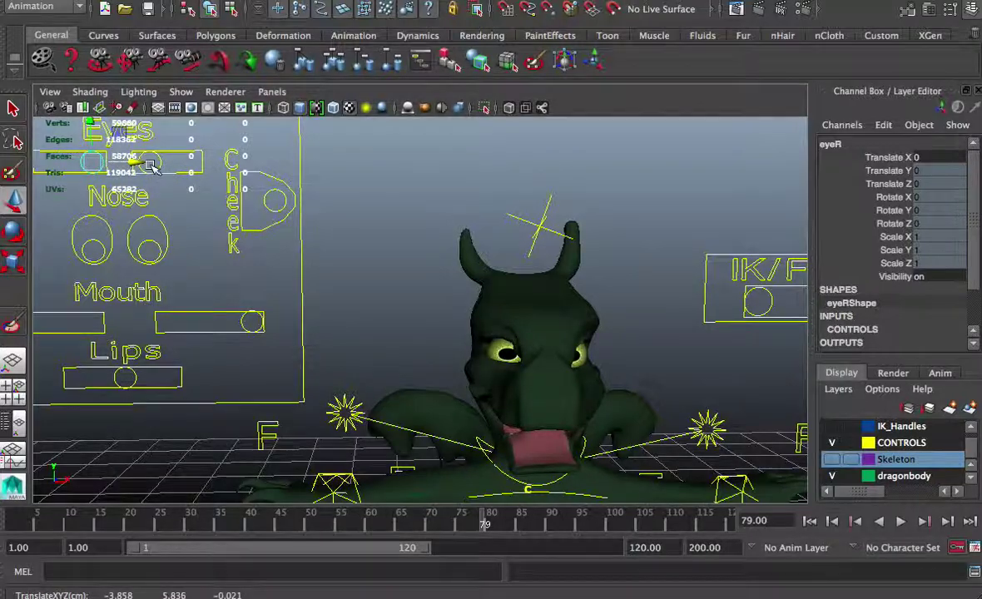
- Slide the left eyebrow control outward and set the right eyebrow control's Translate X to 0
scroll(150, 166, "down", 3)
left_click(255, 146)
left_click_drag(276, 145, 346, 146)
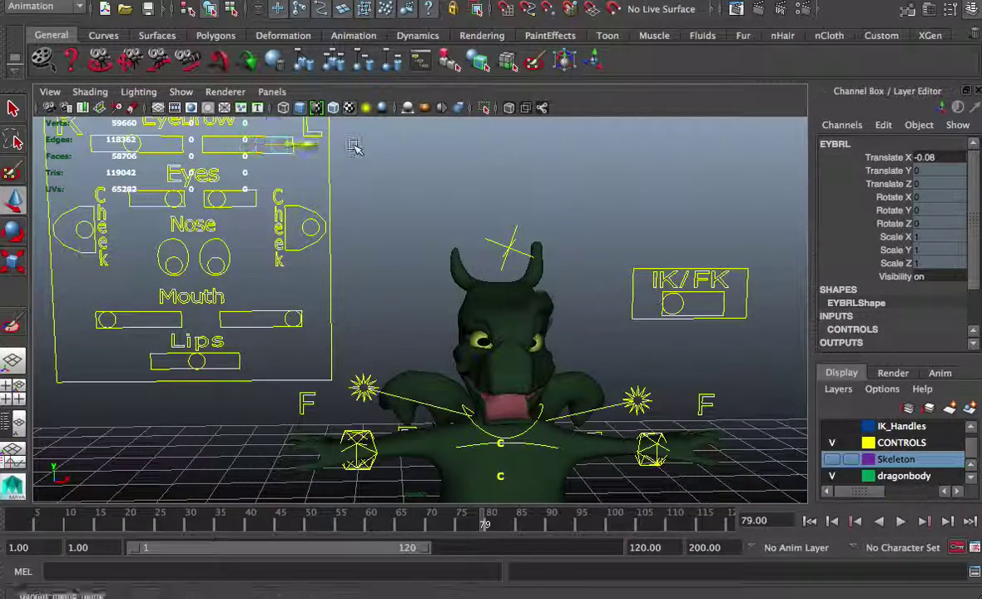
left_click(137, 145)
left_click_drag(171, 145, 252, 164)
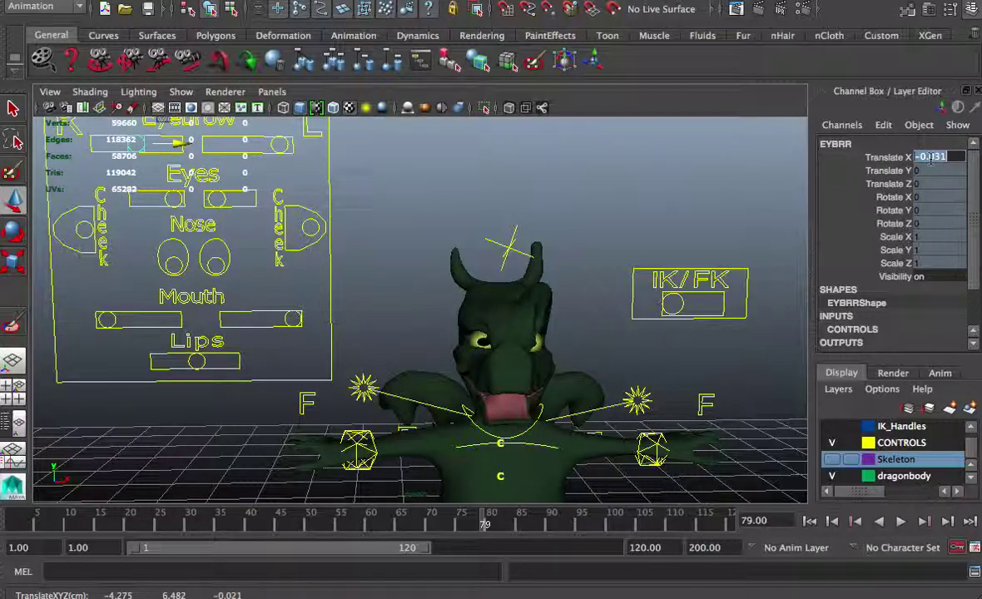
type("0")
key("Return")
- Show the Skeleton layer and select the mouth control around the lower jaw
left_click(833, 459)
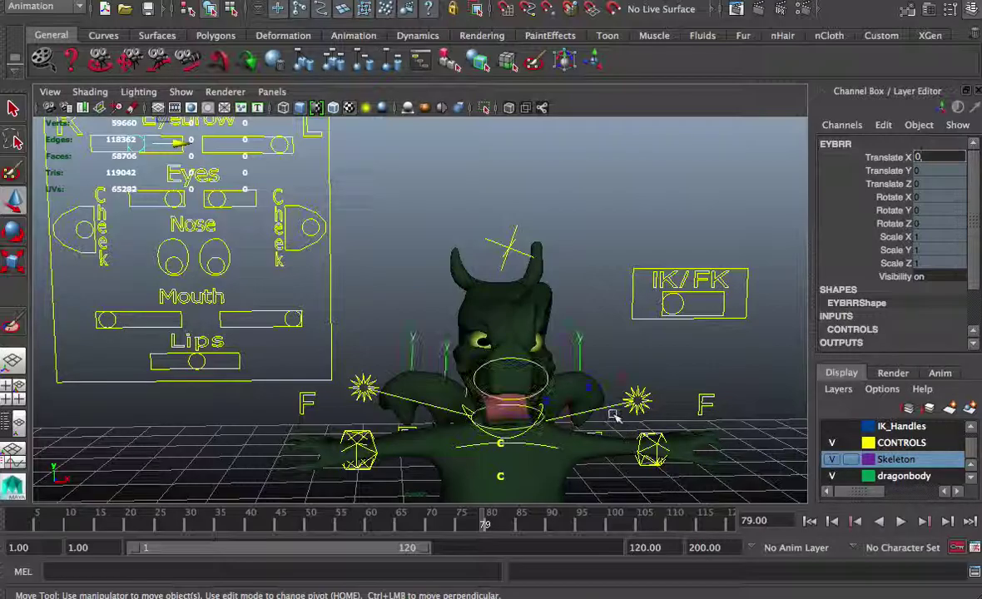
left_click_drag(616, 412, 561, 404, "alt")
mouse_move(450, 393)
left_mouse_down("alt")
mouse_move(491, 399)
mouse_move(460, 372)
mouse_move(463, 396)
left_mouse_up("alt")
left_click(495, 399)
- Raise the upper mouth control around the snout to open the dragon's mouth wider
left_click_drag(464, 394, 445, 362, "alt")
scroll(443, 363, "up", 5)
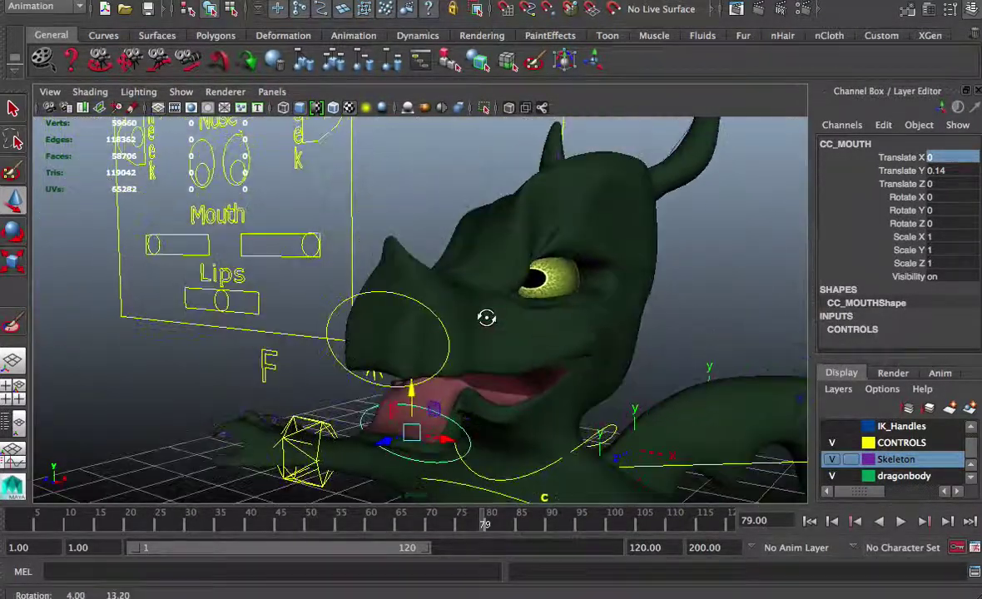
left_click(433, 315)
left_click_drag(387, 305, 381, 255)
- Raise the right and left Nose controls on the face panel to Translate Y of about 0.202 and 0.311
left_click(214, 159)
left_click_drag(204, 148, 232, 164)
left_click(239, 148)
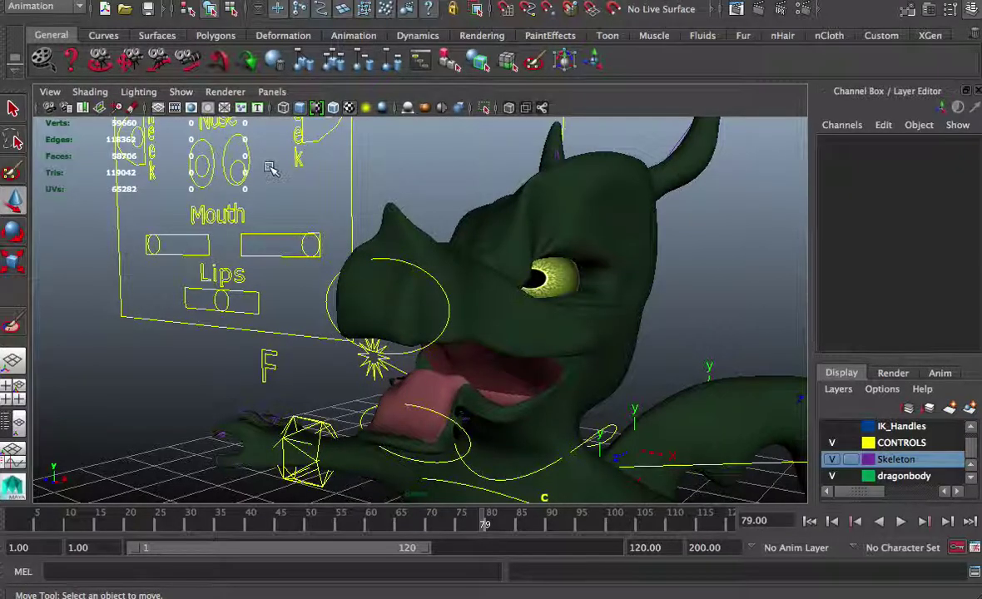
left_click(238, 162)
left_click_drag(238, 160, 243, 127)
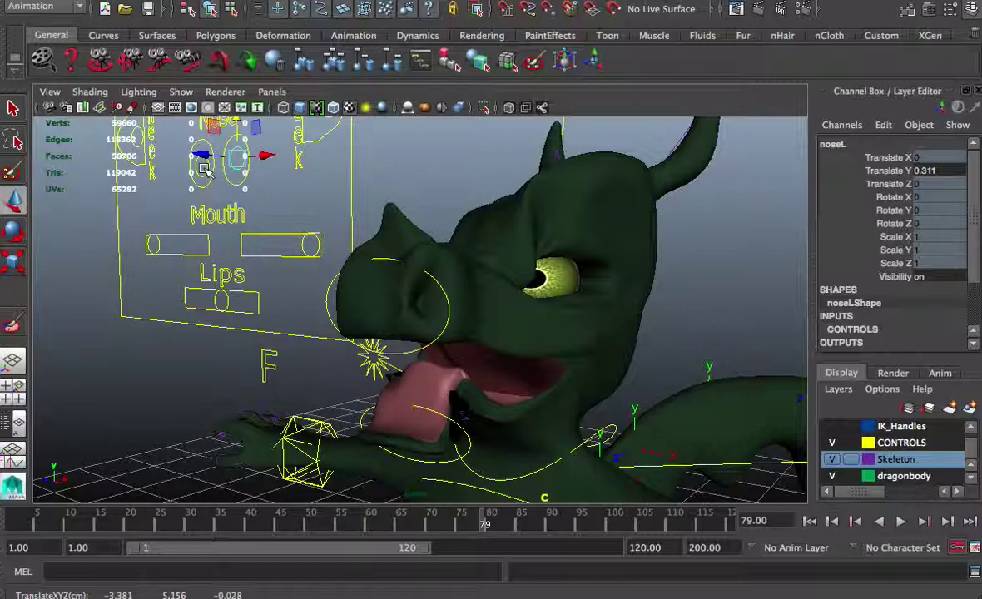
- Set the left eyebrow control's Translate X to 0
left_click_drag(259, 186, 336, 156, "alt")
left_click(283, 127)
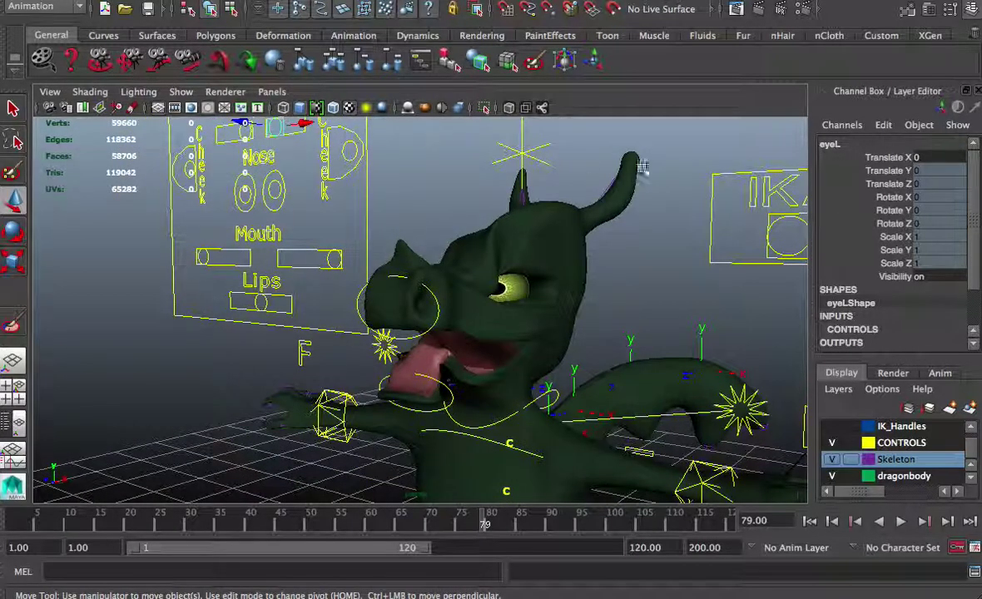
left_click_drag(275, 176, 292, 192, "alt")
middle_click_drag(290, 174, 285, 249, "alt")
left_click(295, 161)
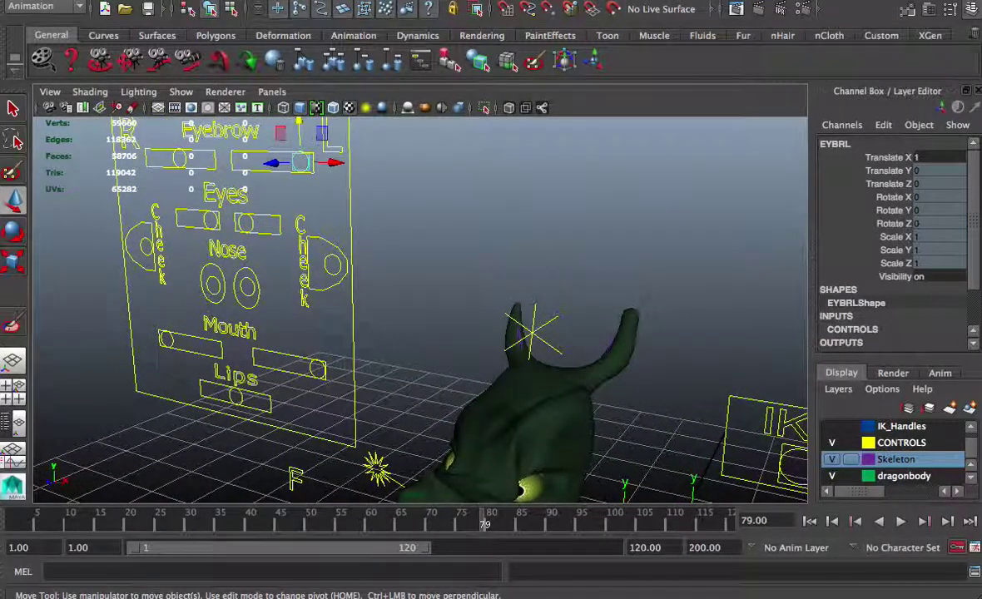
key("Return")
- Raise the lower jaw's mouth control to a Translate Y of about 0.555 to close the mouth
scroll(559, 348, "down", 4)
middle_click_drag(558, 348, 574, 282, "alt")
scroll(563, 308, "up", 8)
left_click_drag(564, 310, 572, 208, "alt")
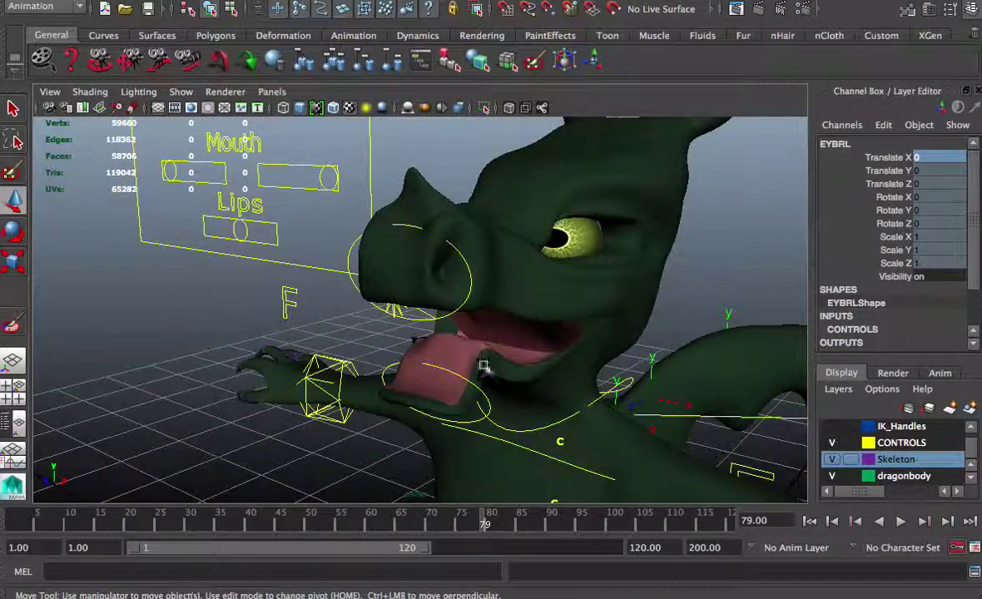
left_click(481, 393)
left_click_drag(434, 356, 273, 172)
- Set the left Nose control's Translate Y to 0
left_click(240, 136)
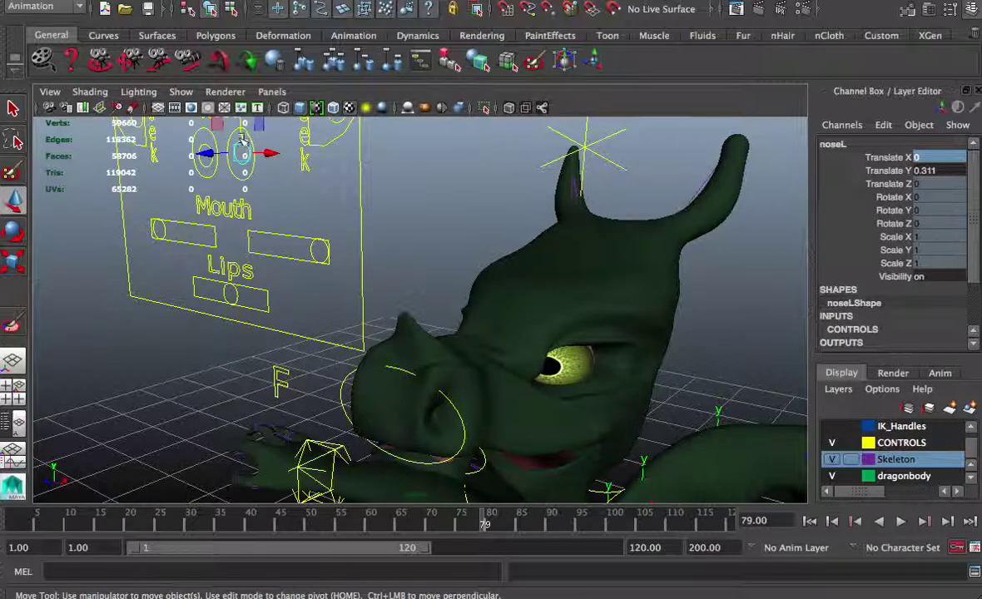
mouse_move(241, 135)
left_mouse_down()
mouse_move(246, 126)
mouse_move(244, 141)
left_mouse_up()
key("ctrl+z")
left_click_drag(314, 242, 366, 223, "alt")
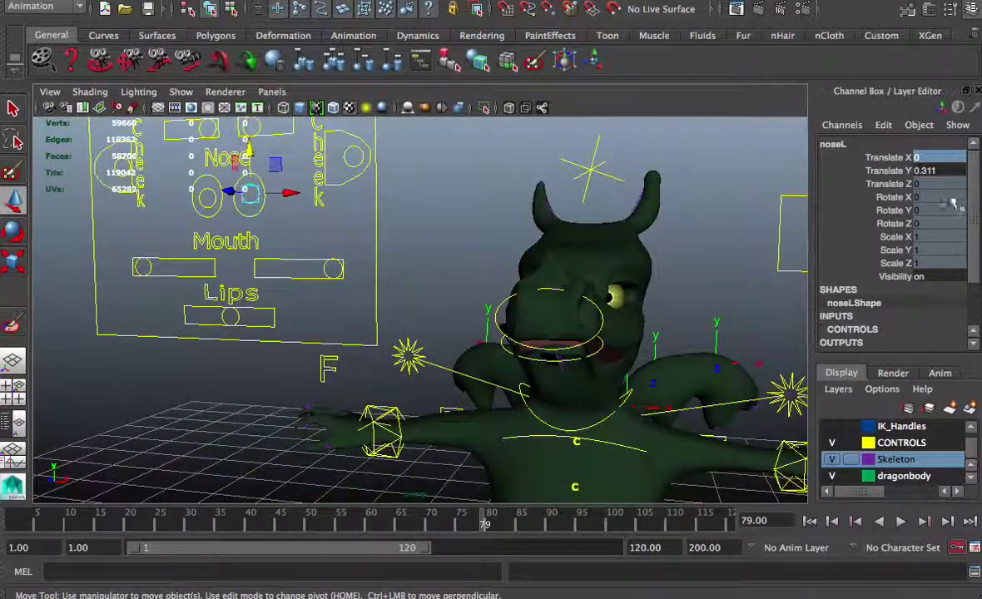
left_click(932, 172)
type("0")
key("Return")
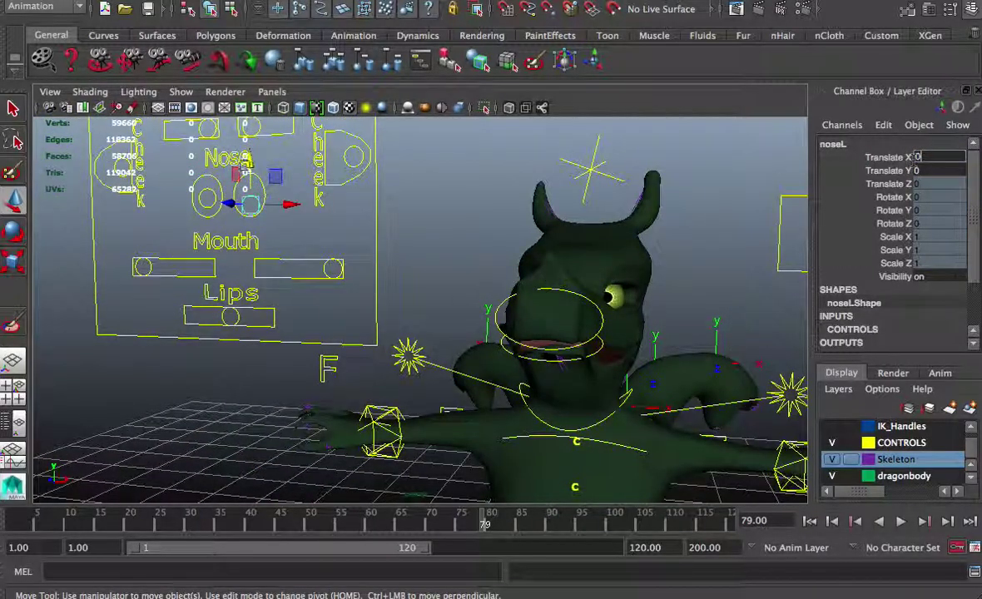
- Slide both Cheek controls outward to puff the cheeks, the right to about -0.447 and the left to 0.5 in Translate X
left_click(328, 195)
left_click_drag(357, 201, 340, 152, "alt")
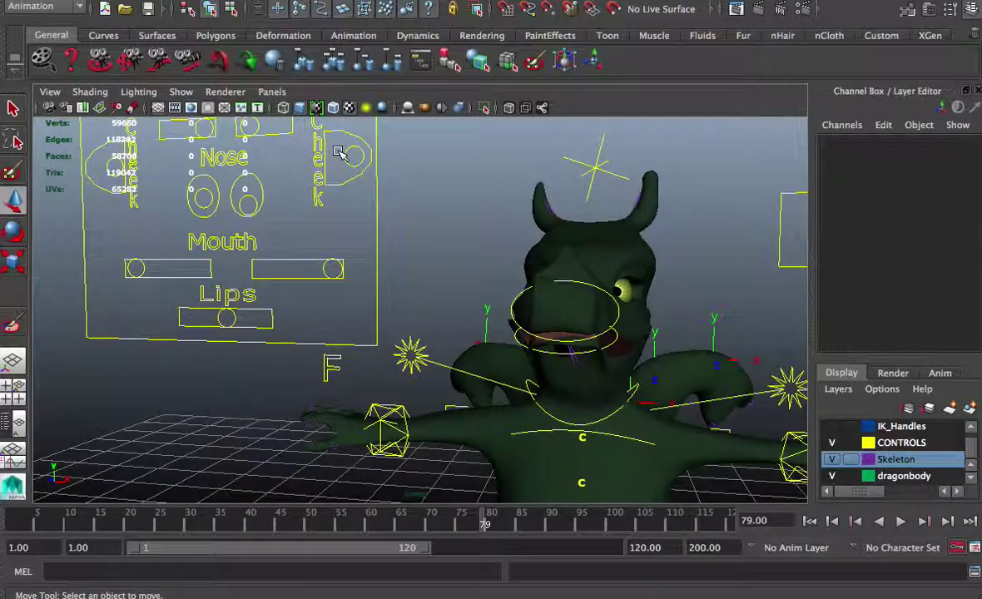
left_click(341, 157)
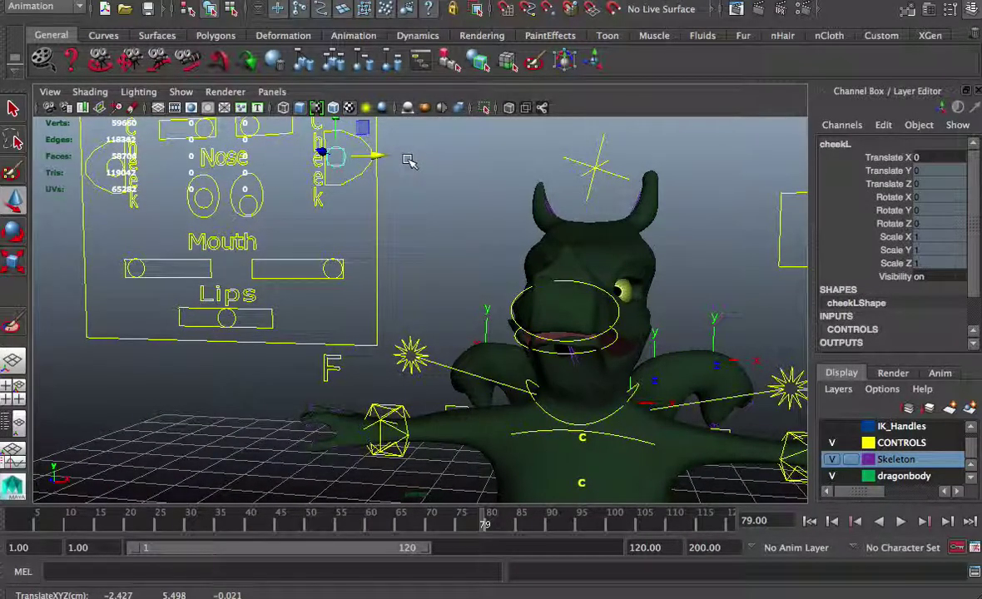
left_click_drag(376, 158, 131, 164)
left_click(111, 165)
mouse_move(152, 169)
left_mouse_down("alt")
mouse_move(167, 178)
mouse_move(162, 171)
left_mouse_up("alt")
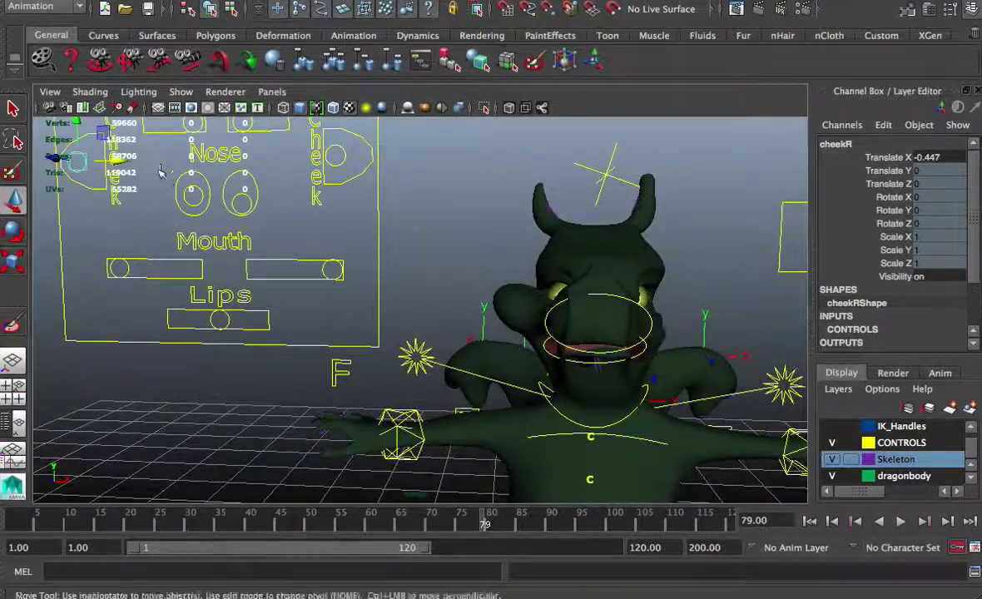
left_click(348, 154)
left_click_drag(372, 153, 419, 158)
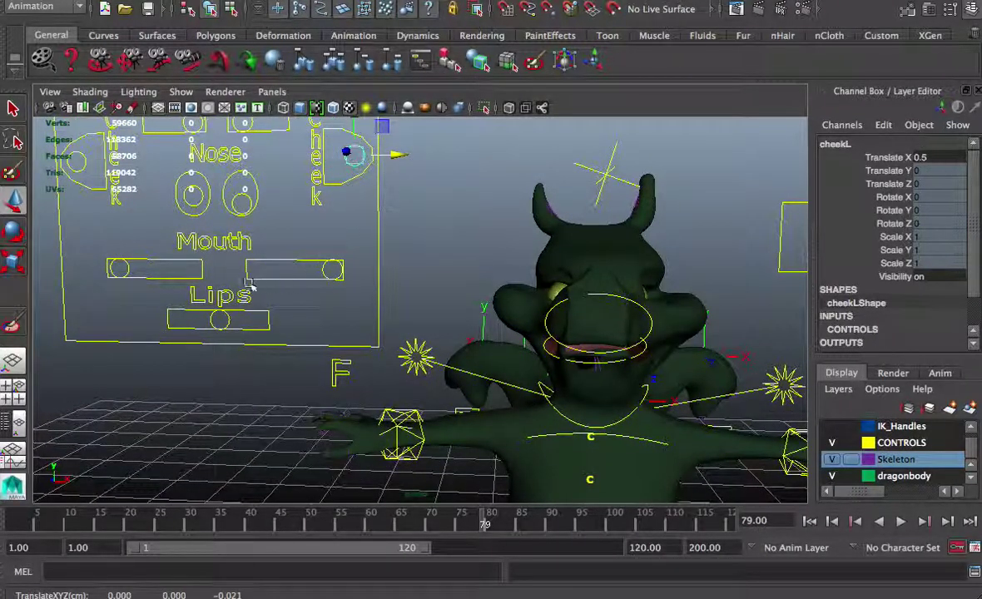
- Slide the Lips control to a Translate X of about -0.736 and lower the jaw's mouth control to open the mouth
left_click(229, 319)
left_click_drag(252, 320, 218, 324)
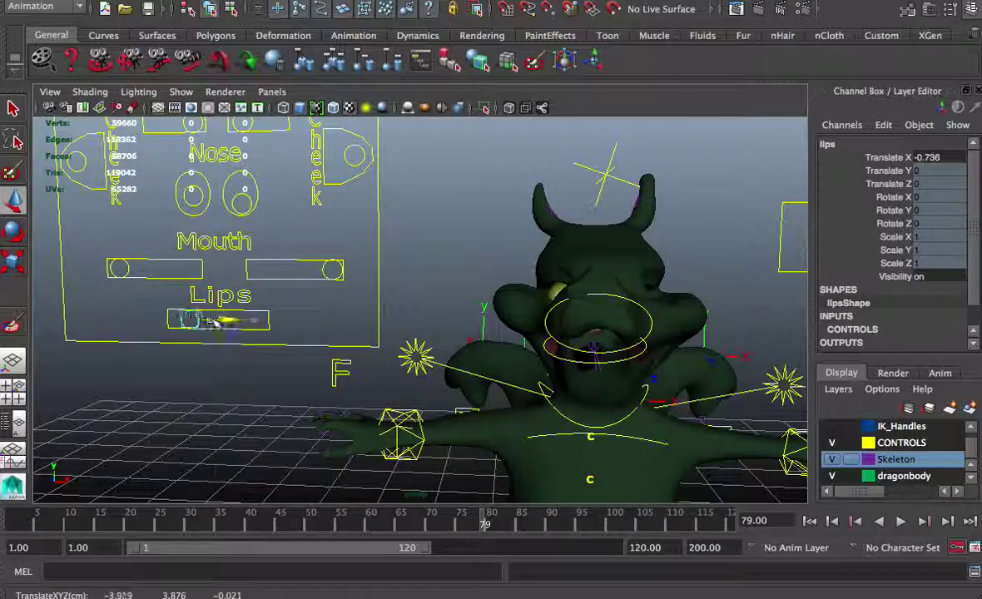
left_click_drag(328, 300, 329, 334, "alt")
left_click(412, 368)
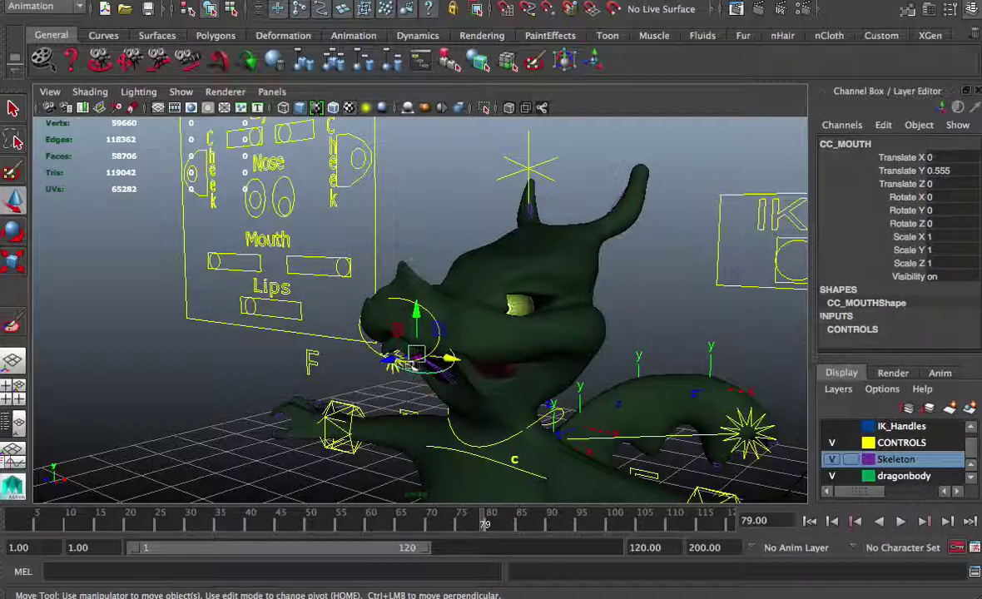
left_click_drag(416, 316, 360, 343)
- Slide the left and right Eyes controls outward to close both eyes, the left to a Translate X of about 0.864
left_click_drag(353, 326, 379, 332, "alt")
scroll(375, 329, "down", 3)
left_click(310, 173)
left_click_drag(333, 170, 282, 173)
left_click(276, 176)
- Slide the left and right Cheek controls back inward to their start positions to deflate both cheeks
mouse_move(375, 191)
left_mouse_down("alt")
mouse_move(428, 196)
mouse_move(366, 193)
mouse_move(379, 191)
left_mouse_up("alt")
left_click(366, 191)
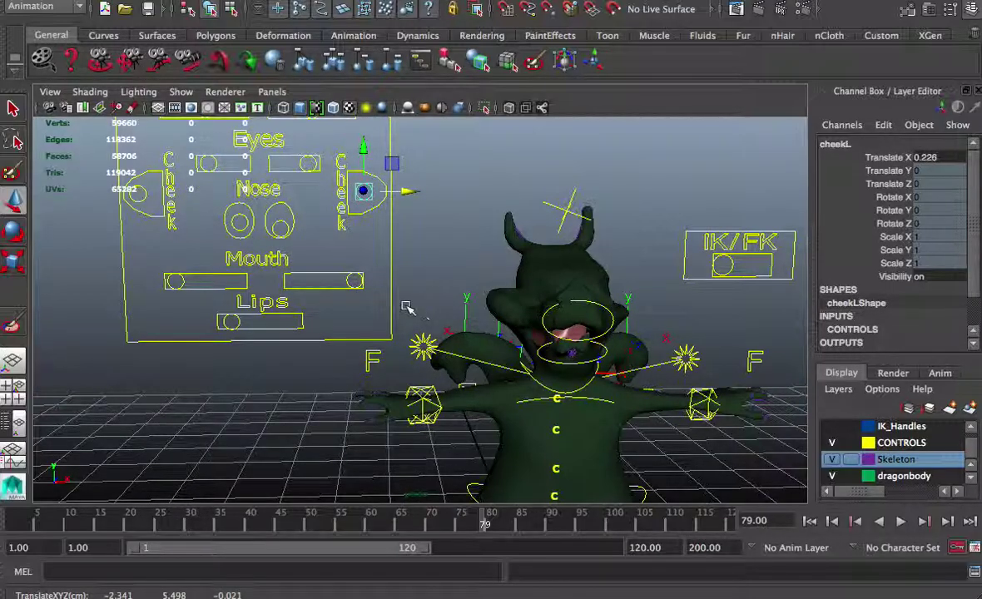
left_click_drag(509, 331, 489, 333, "alt")
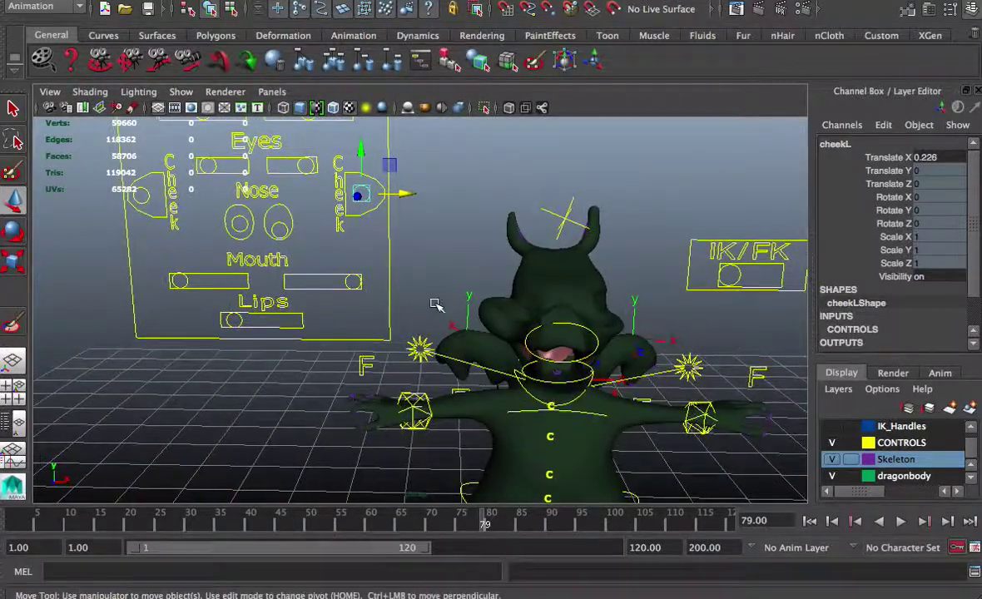
left_click(146, 194)
left_click_drag(193, 193, 215, 195)
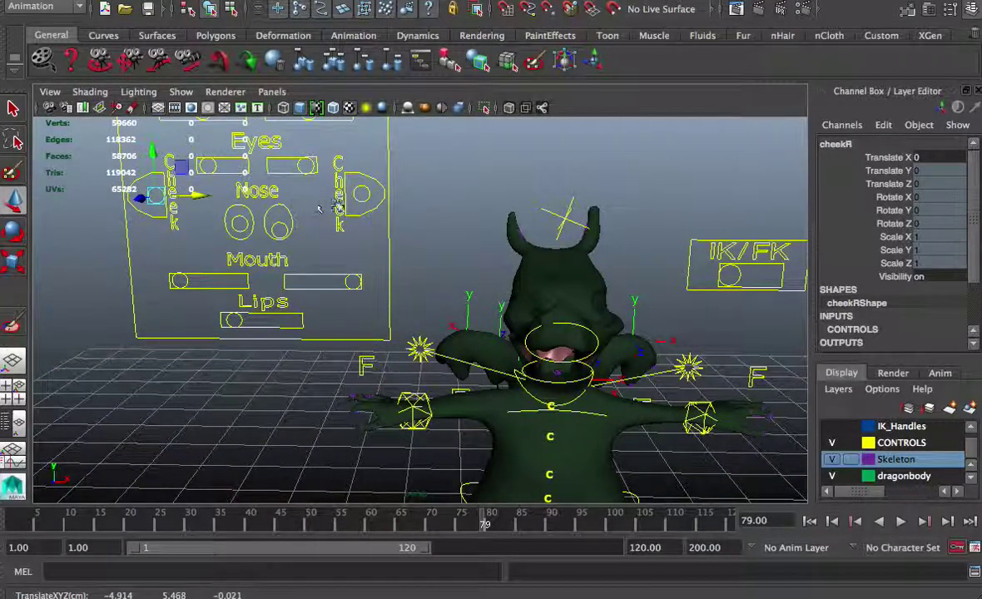
left_click(362, 195)
left_click_drag(392, 194, 391, 195)
- Slide the left and right Eyes controls back inward to reopen both eyes
left_click(310, 167)
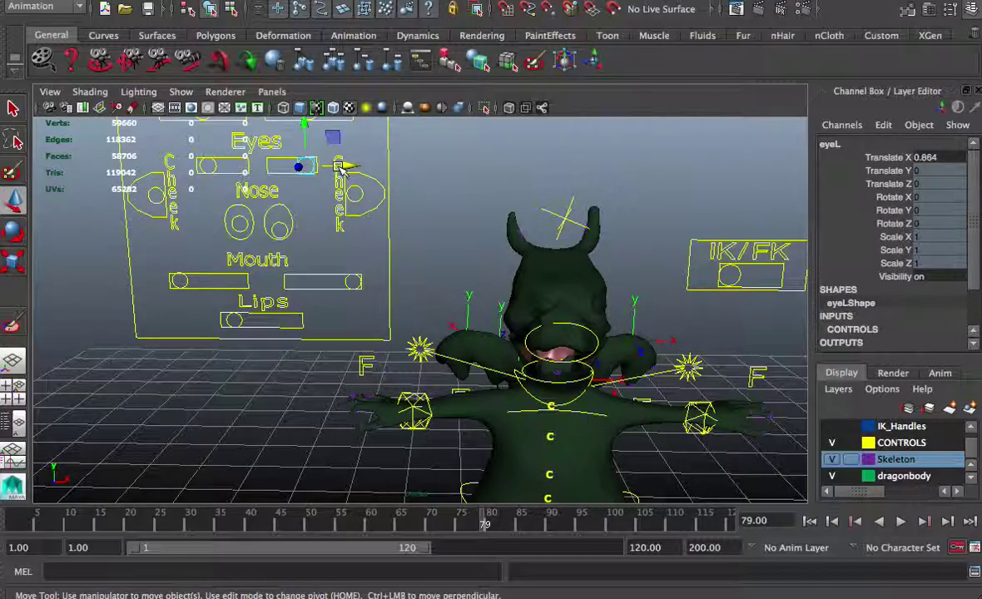
left_click_drag(341, 167, 213, 165)
left_click(278, 165)
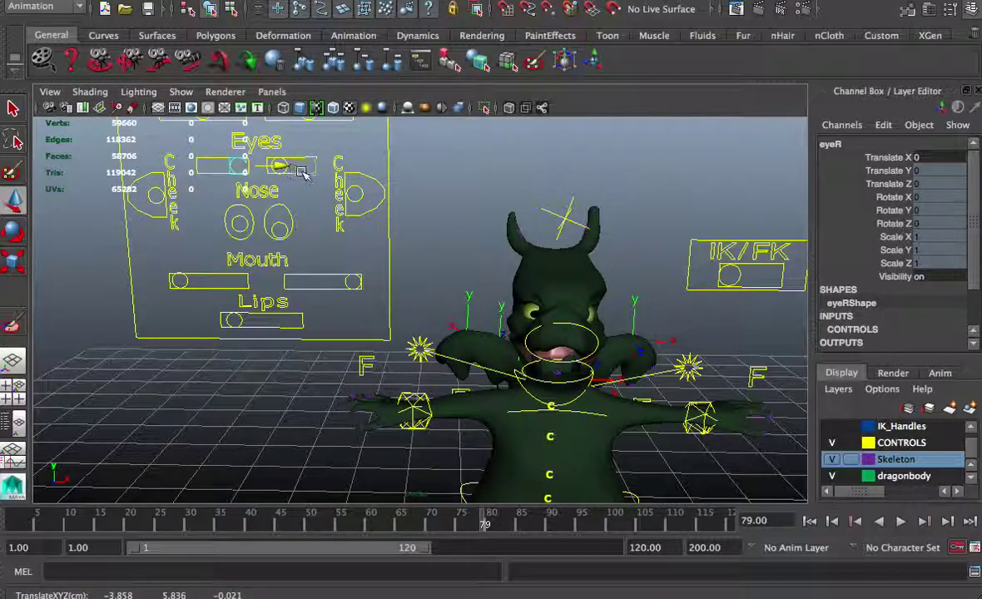
- Slide the Lips control the opposite way to a Translate X of about 0.994
left_click_drag(369, 270, 316, 287, "alt")
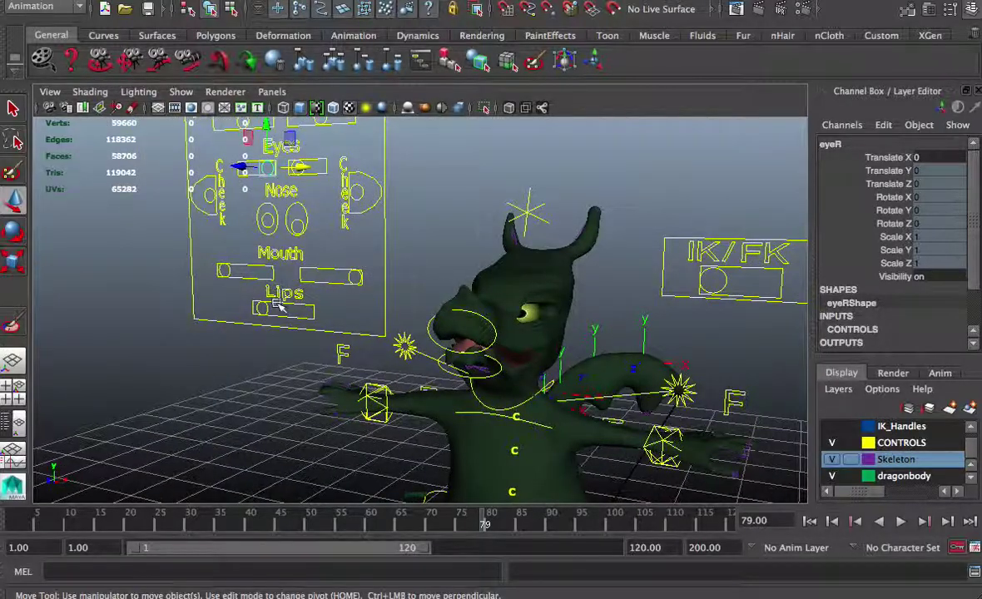
left_click(364, 310)
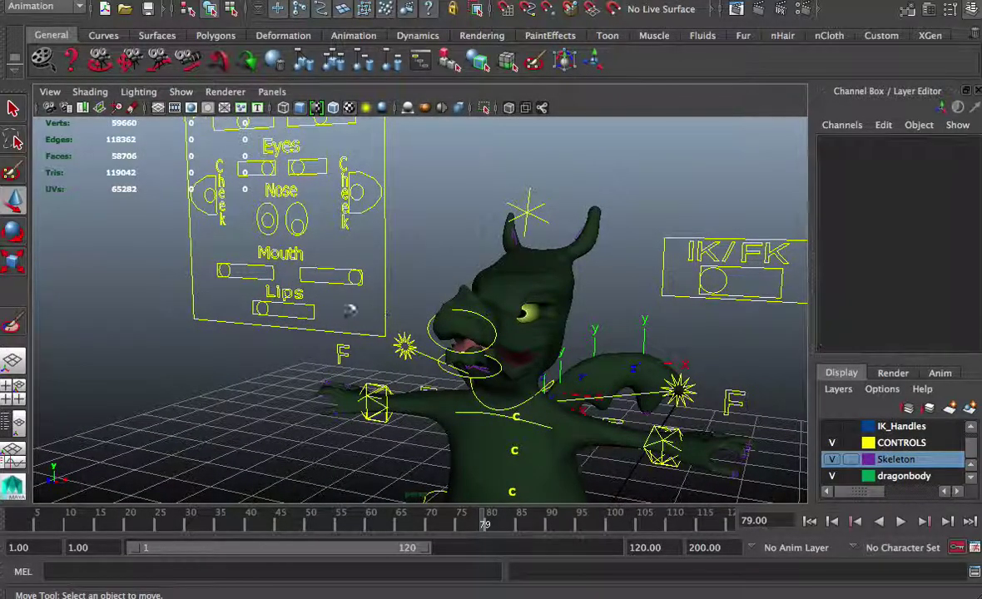
left_click(268, 310)
left_click_drag(273, 311, 363, 372)
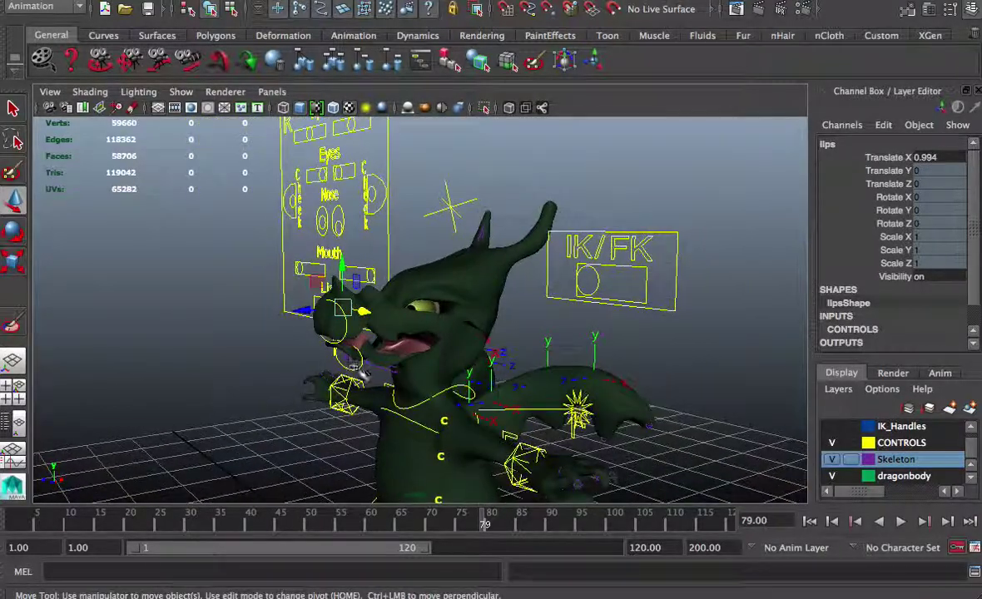
scroll(351, 341, "up", 8)
middle_click_drag(352, 338, 420, 247, "alt")
left_click_drag(421, 248, 288, 339, "alt")
left_click(241, 372)
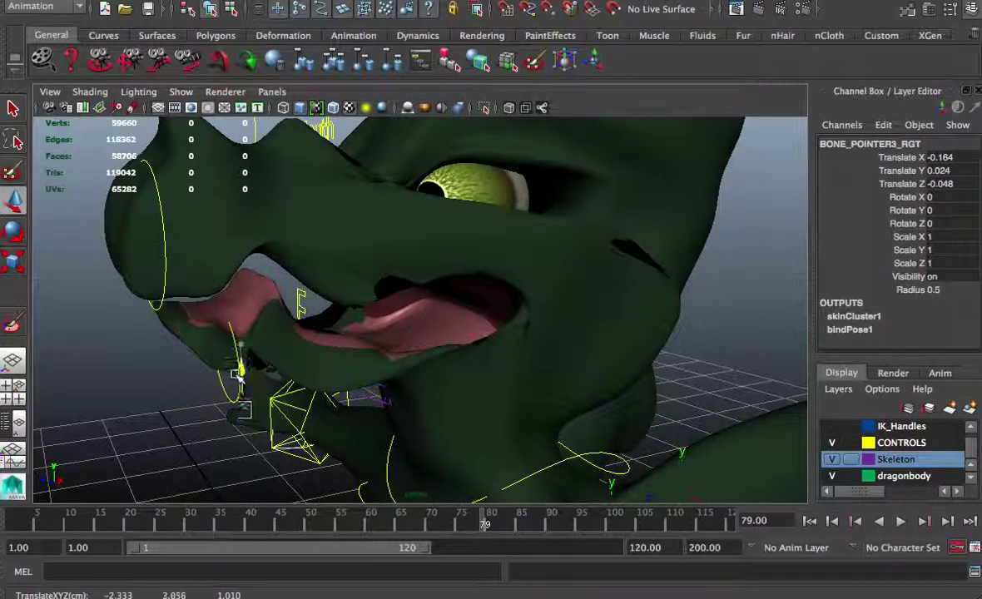
left_click_drag(233, 389, 249, 347, "alt")
key("ctrl+z")
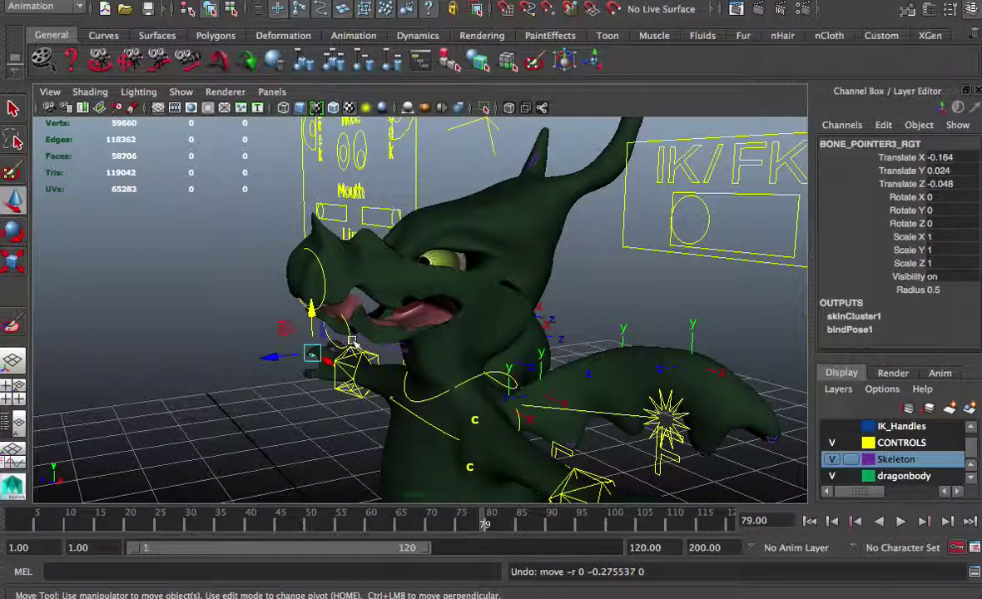
- Lower the jaw's mouth control to open the mouth wider and lower the snout control to a Translate Y of about -0.004
left_click(353, 334)
left_click_drag(339, 288, 320, 310)
left_click(324, 251)
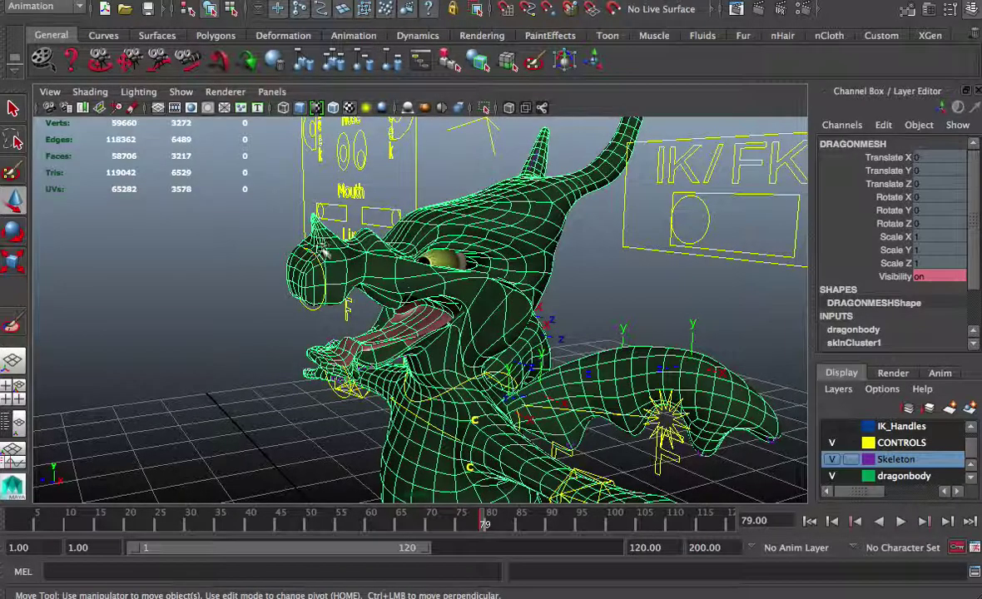
left_click(298, 336)
left_click(310, 281)
left_click_drag(308, 248, 491, 307)
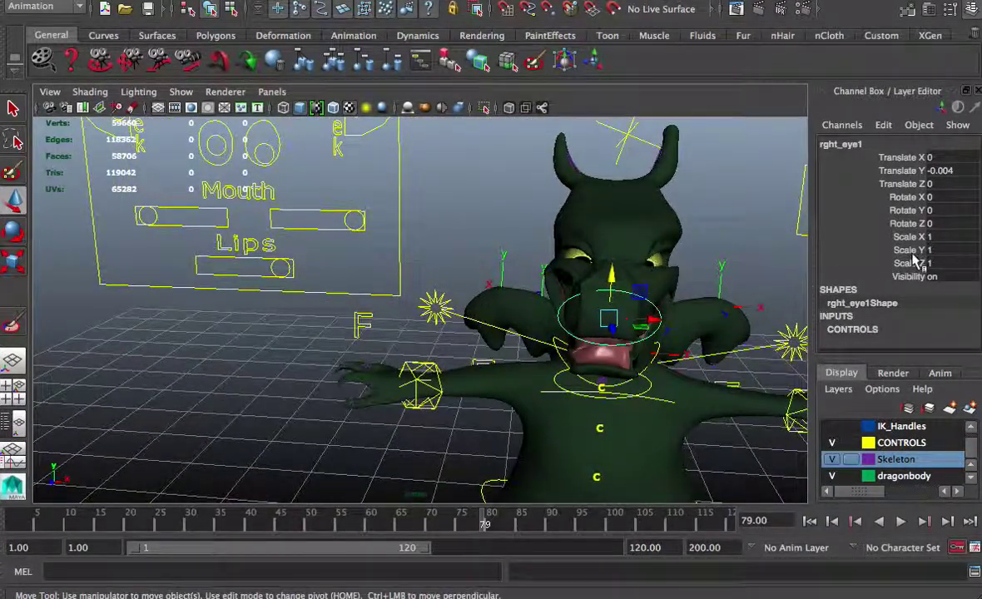
- Set the right Nose control's Translate Y to 0 and select the left Nose control
scroll(506, 219, "down", 4)
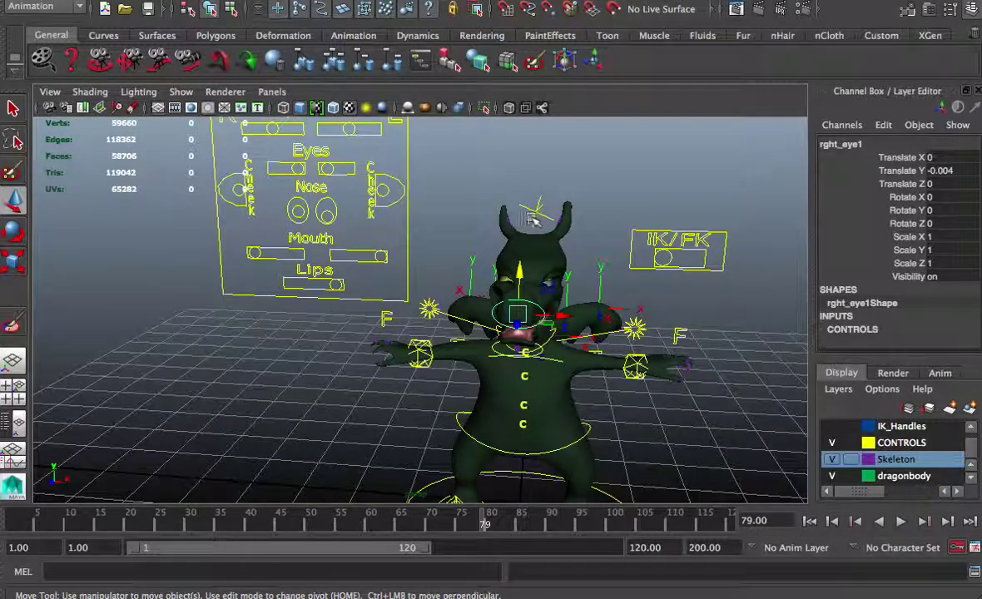
left_click_drag(533, 220, 538, 215, "alt")
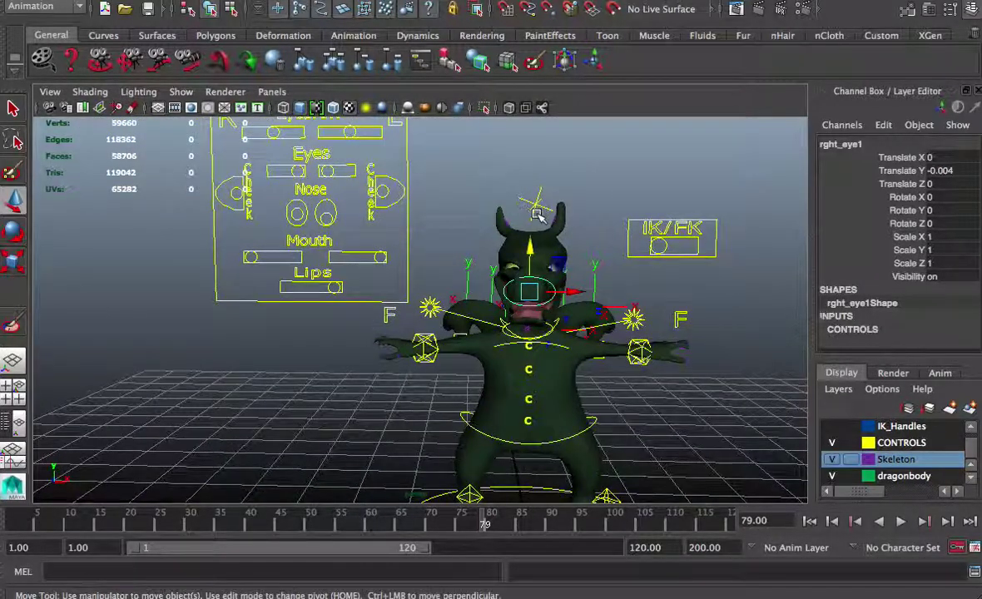
left_click(295, 211)
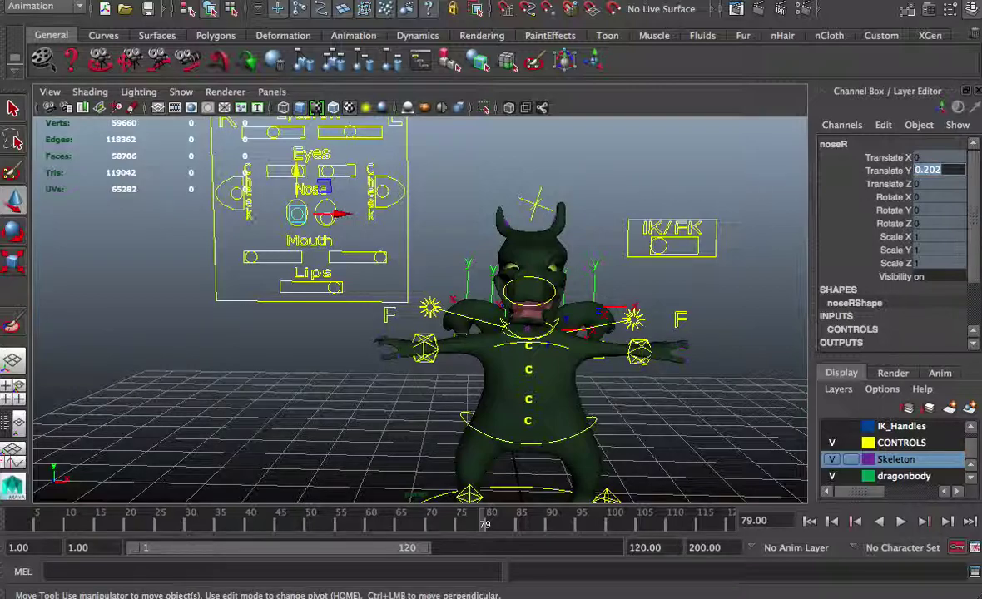
left_click(325, 215)
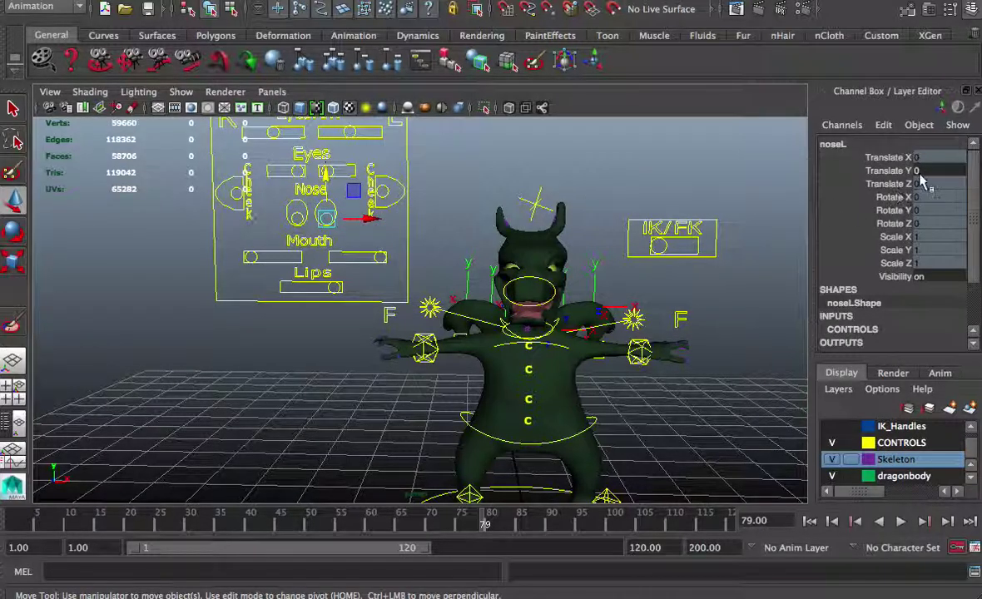
- Set Translate X to 0 for the Lips control and for the right and left Mouth controls
left_click(333, 289)
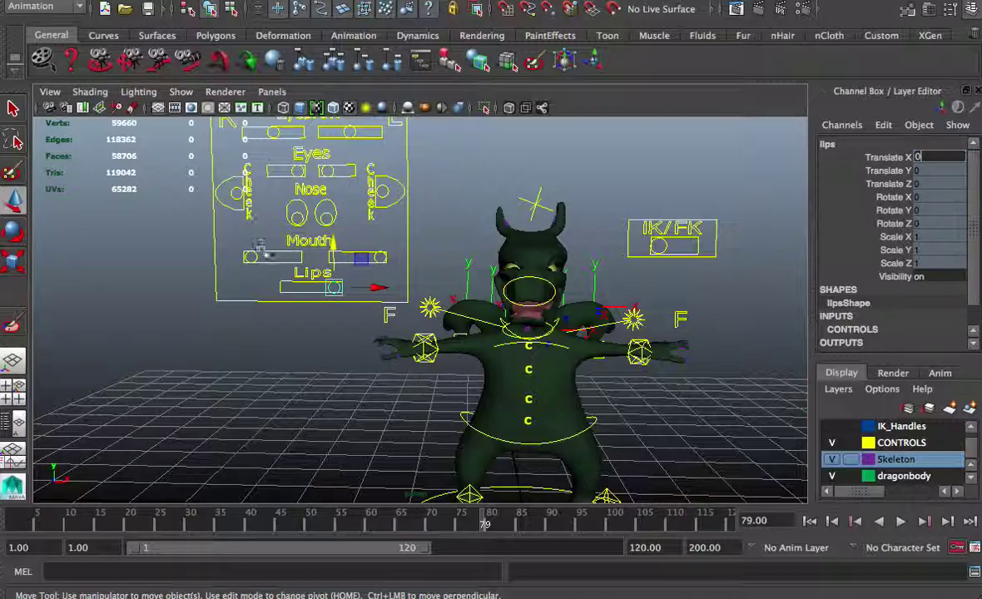
left_click_drag(258, 260, 251, 260)
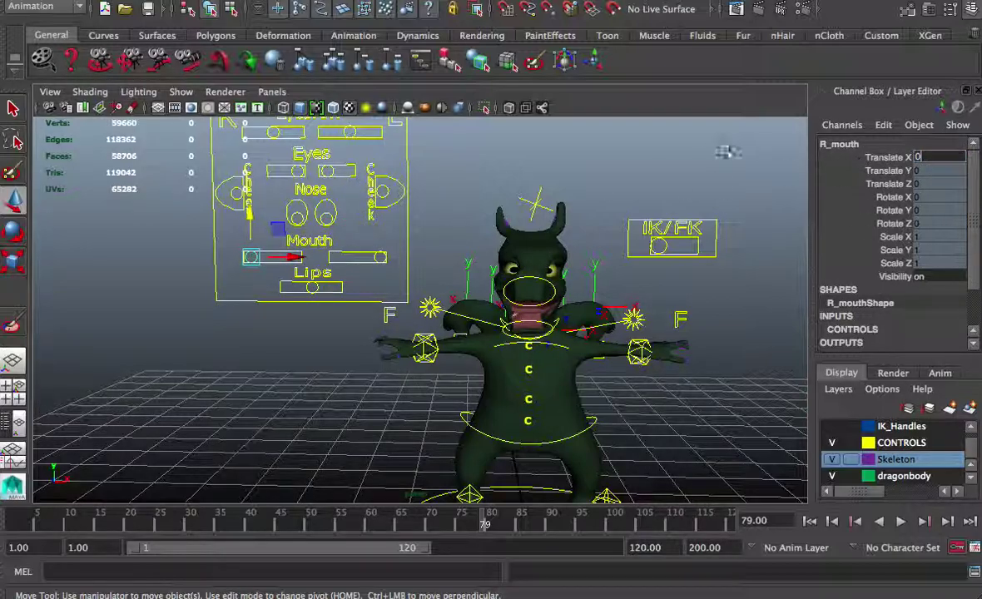
key("Return")
left_click(378, 260)
left_click(953, 158)
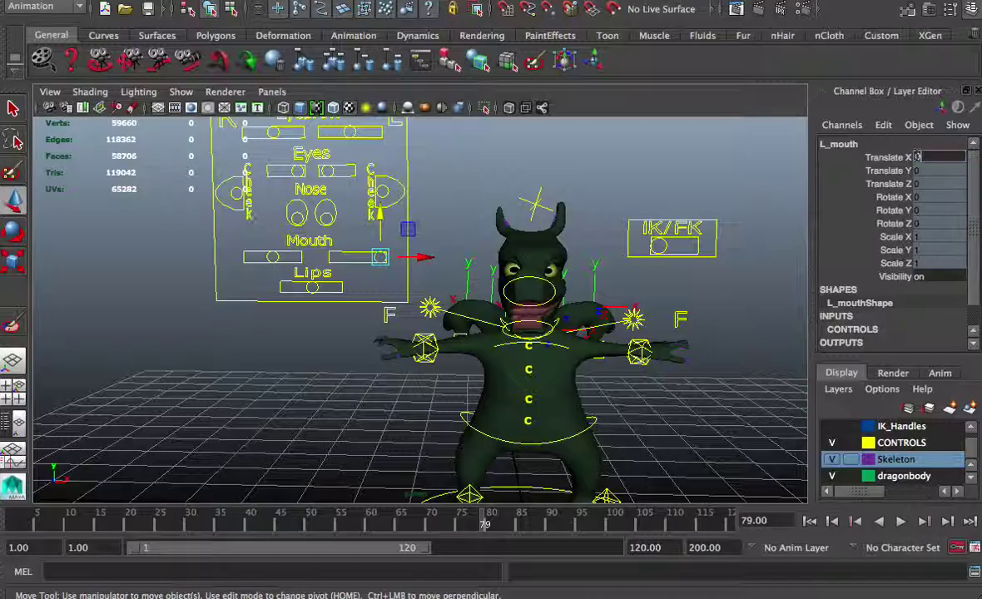
- Select the hip control and lower it to a Translate Y of about -0.389 to test the leg bend
scroll(331, 146, "down", 2)
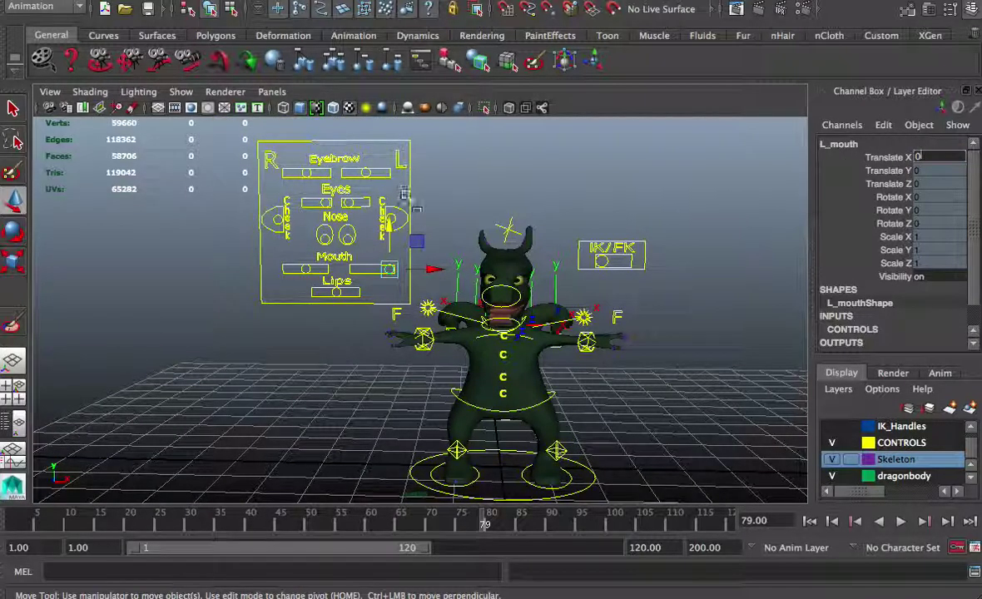
left_click_drag(404, 193, 403, 248, "alt")
scroll(549, 210, "up", 3)
left_click(574, 270)
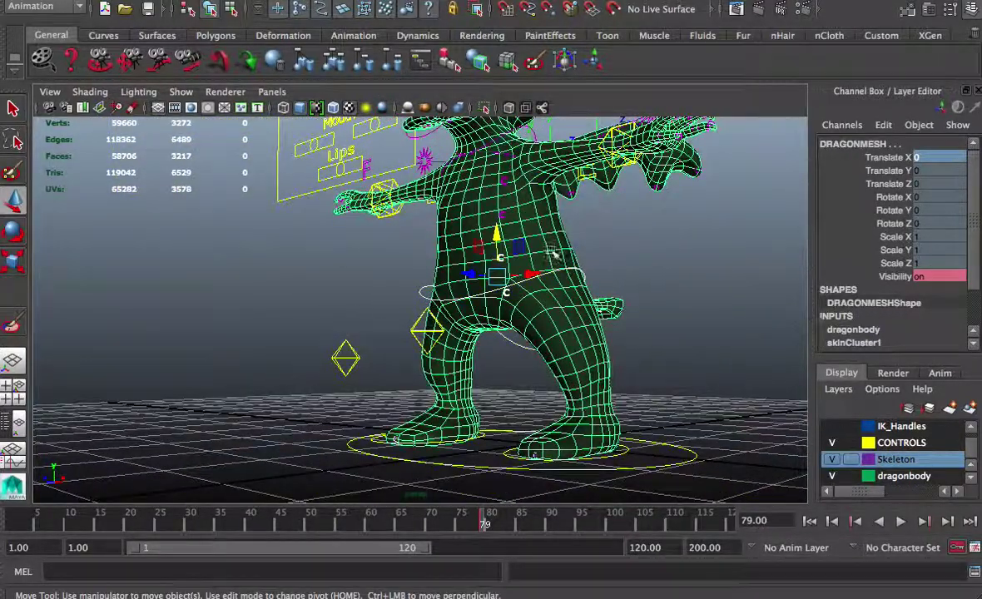
left_click(572, 266)
left_click_drag(501, 242, 504, 288)
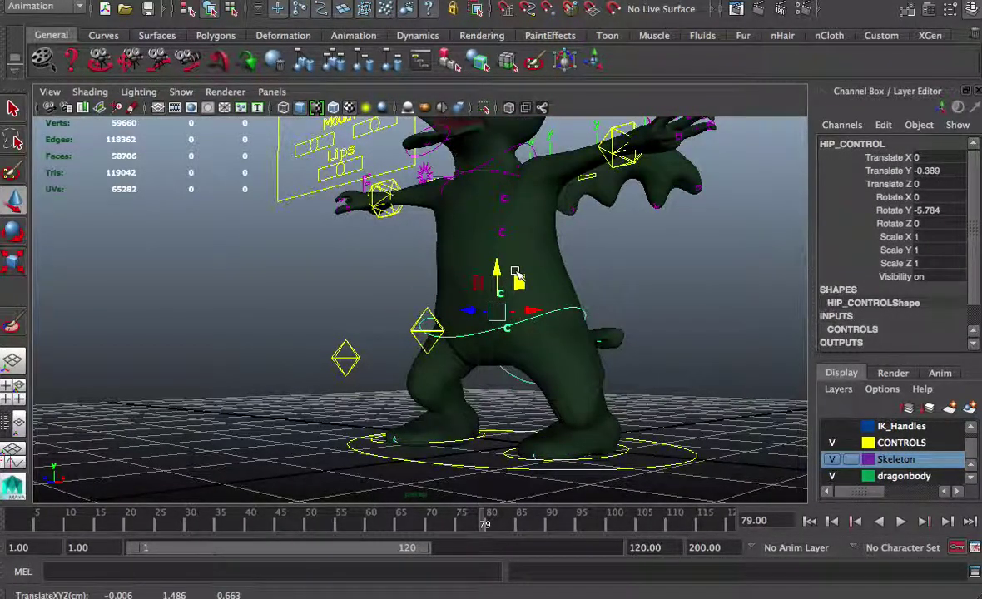
- Move the left foot control to test the leg, then undo, leaving the control at a Translate Y of about 0.115
left_click_drag(475, 314, 528, 328, "alt")
left_click_drag(542, 368, 465, 372, "alt")
left_click(511, 463)
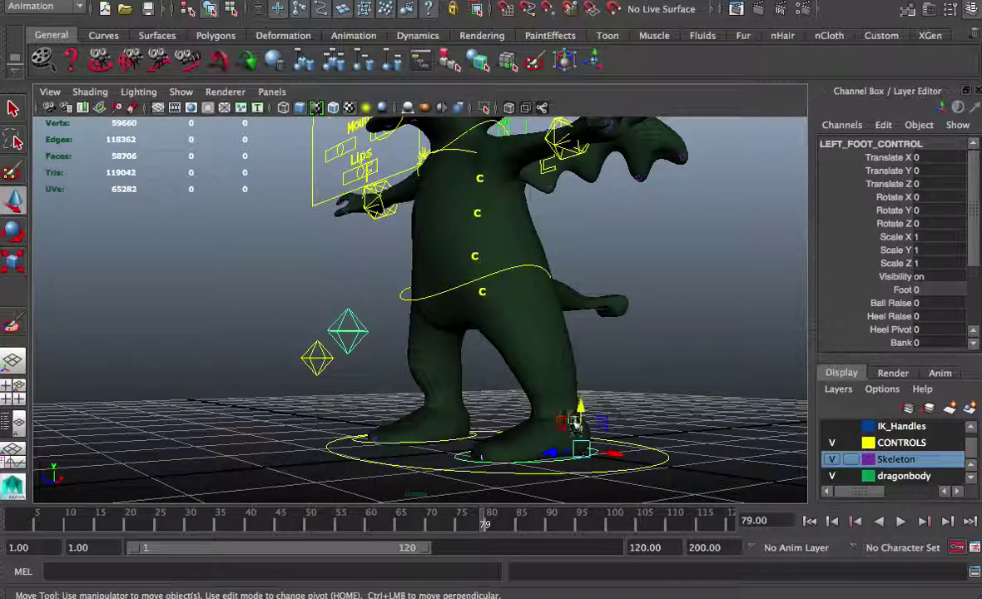
left_click(591, 403)
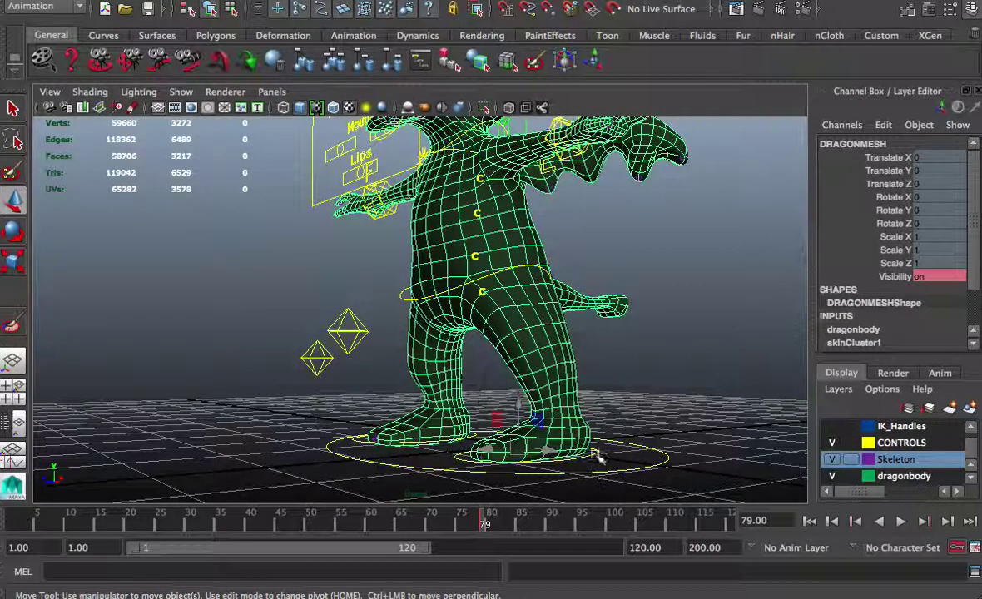
left_click(596, 457)
left_click_drag(581, 416, 553, 438)
key("ctrl+z")
left_click_drag(517, 330, 570, 334, "alt")
middle_click_drag(570, 335, 524, 423, "alt")
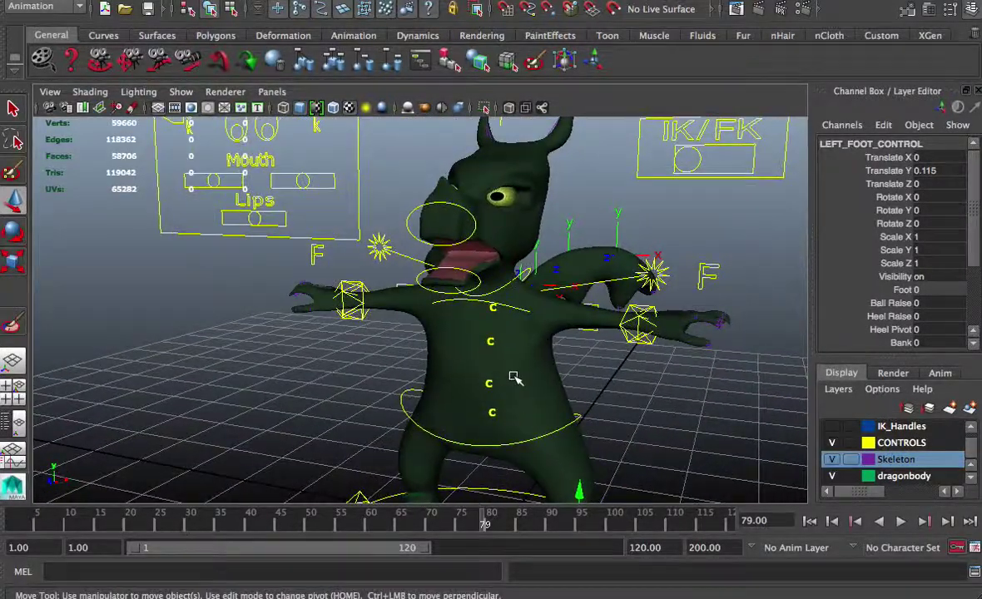
left_click_drag(513, 377, 539, 381, "alt")
scroll(549, 377, "down", 2)
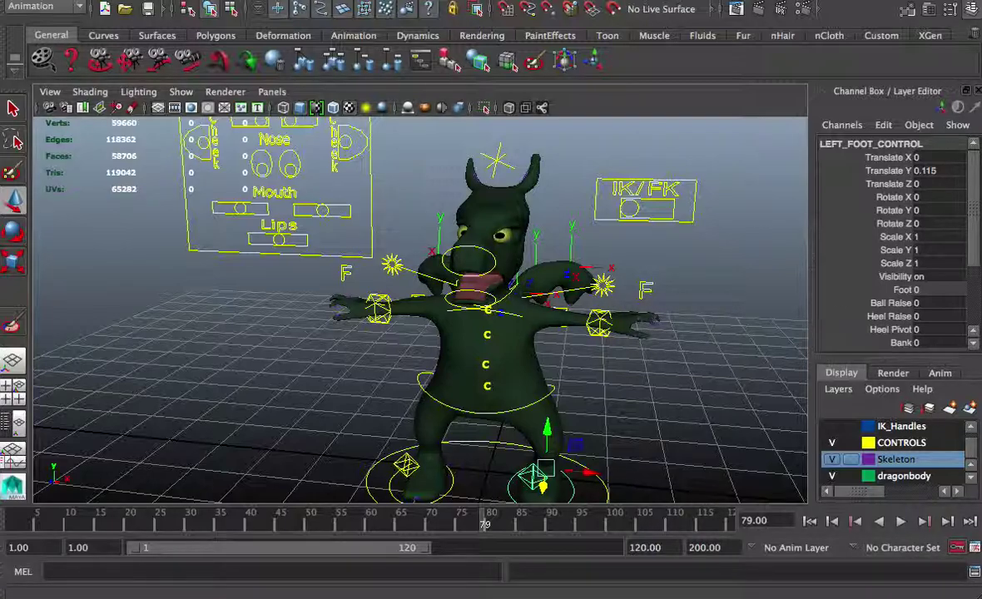
- Switch to QuickTime Player, show the Export Progress window and close it
mouse_move(518, 0)
left_mouse_down()
mouse_move(535, 188)
mouse_move(657, 156)
mouse_move(520, 6)
left_mouse_up()
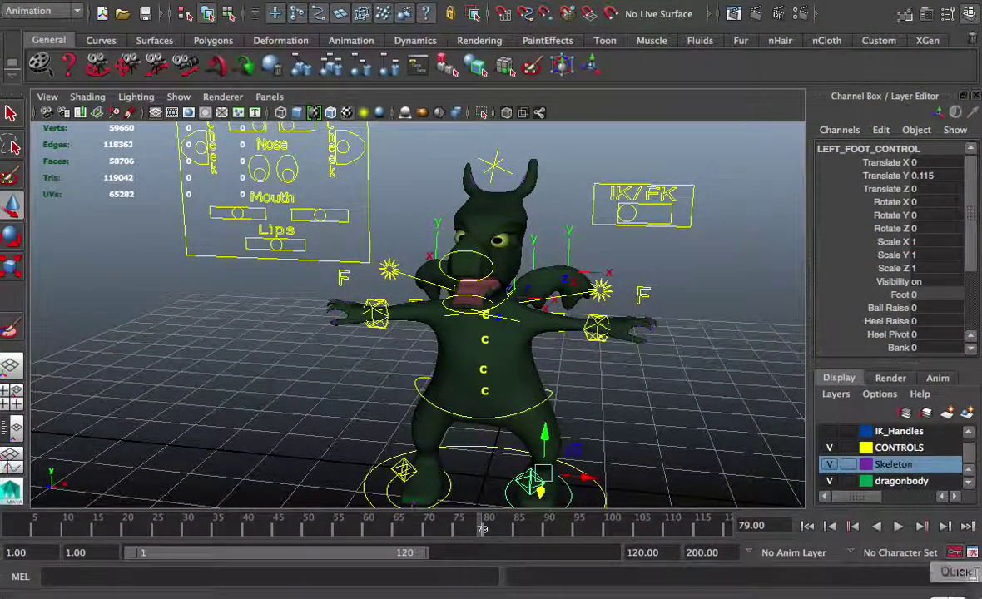
left_click(977, 594)
left_click(46, 2)
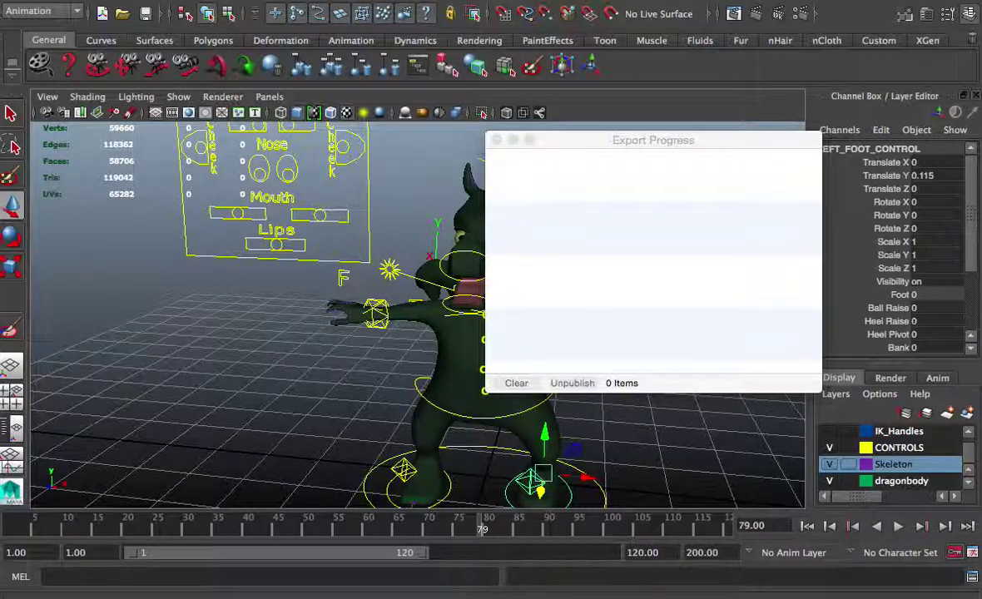
left_click(497, 140)
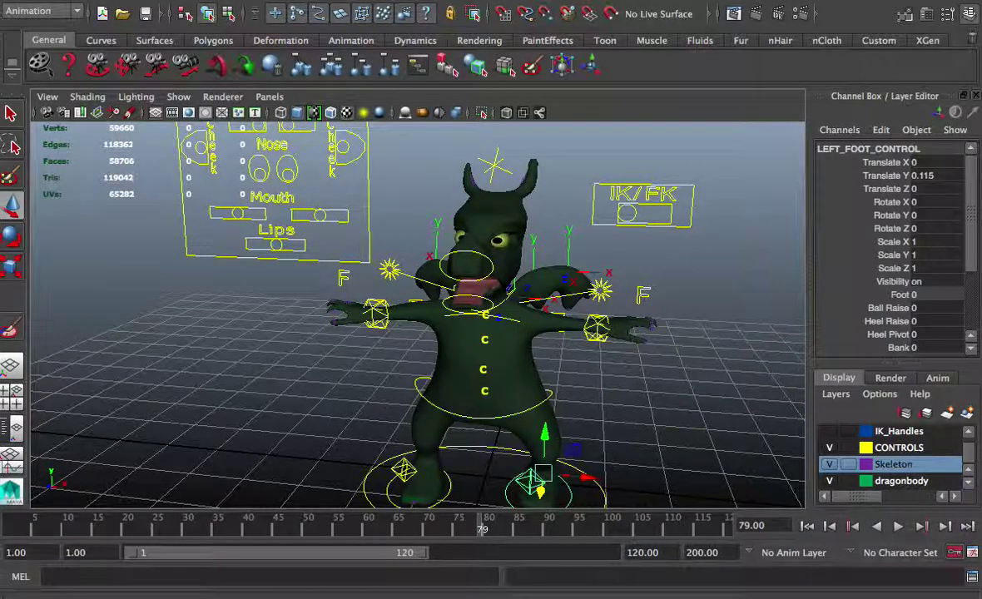
- Quit QuickTime Player to open the save dialog for the unsaved screen recording
left_click(163, 1)
mouse_move(125, 1)
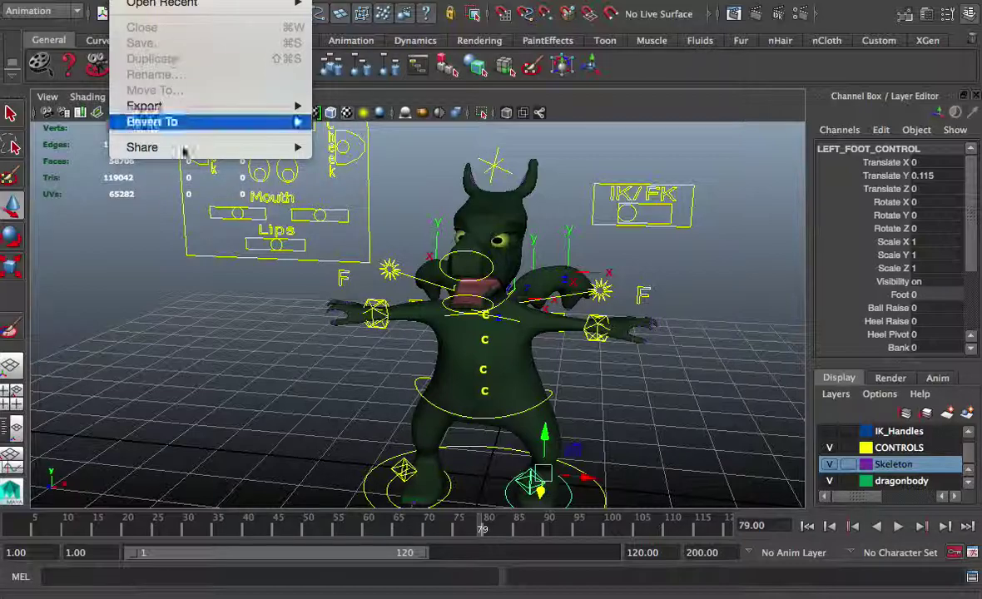
mouse_move(55, 0)
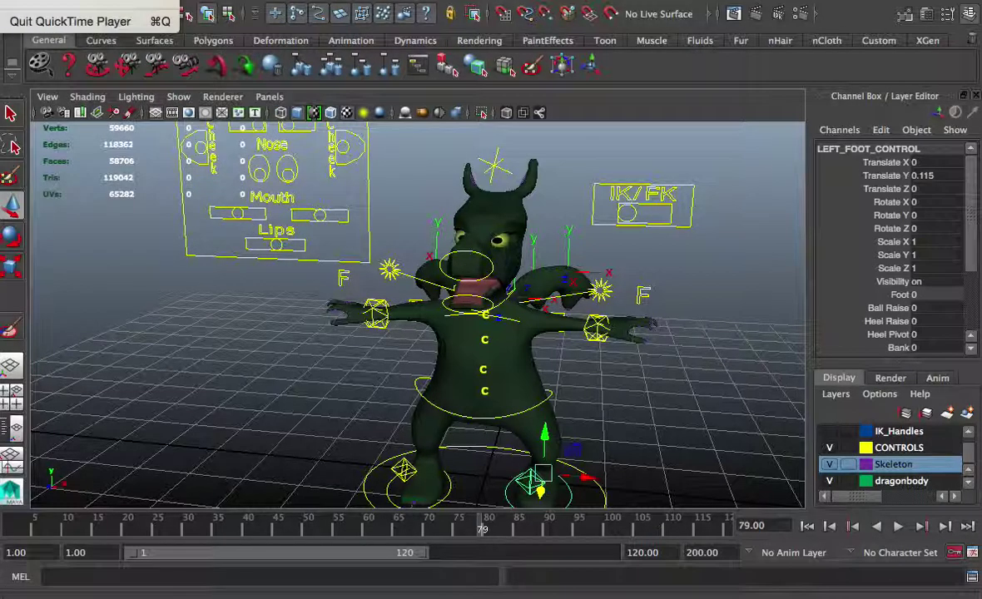
left_click(70, 21)
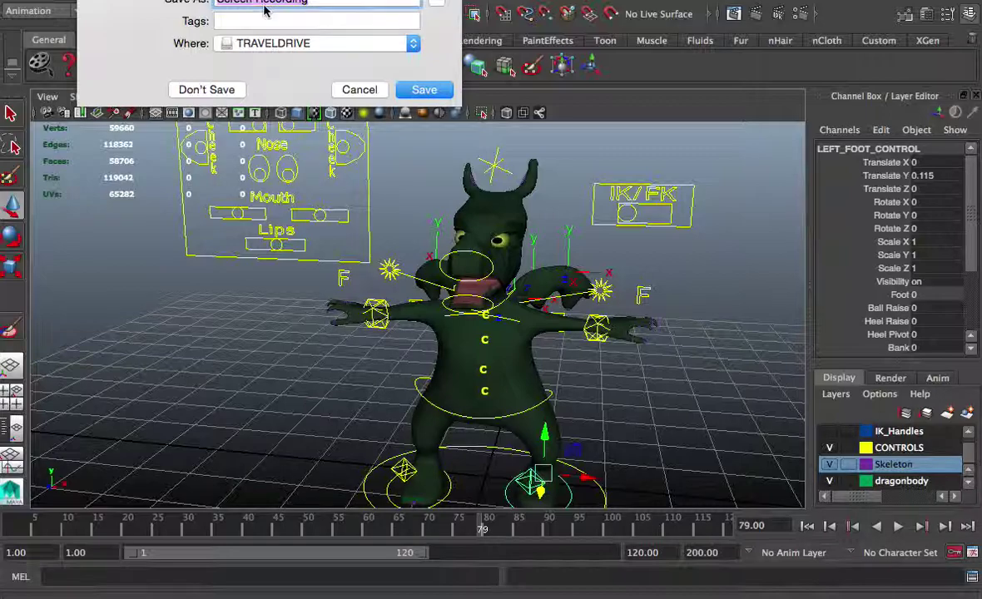
- Name the screen recording with the owner's surname followed by _Finalrecord and set its save location to Desktop
type("Silwa")
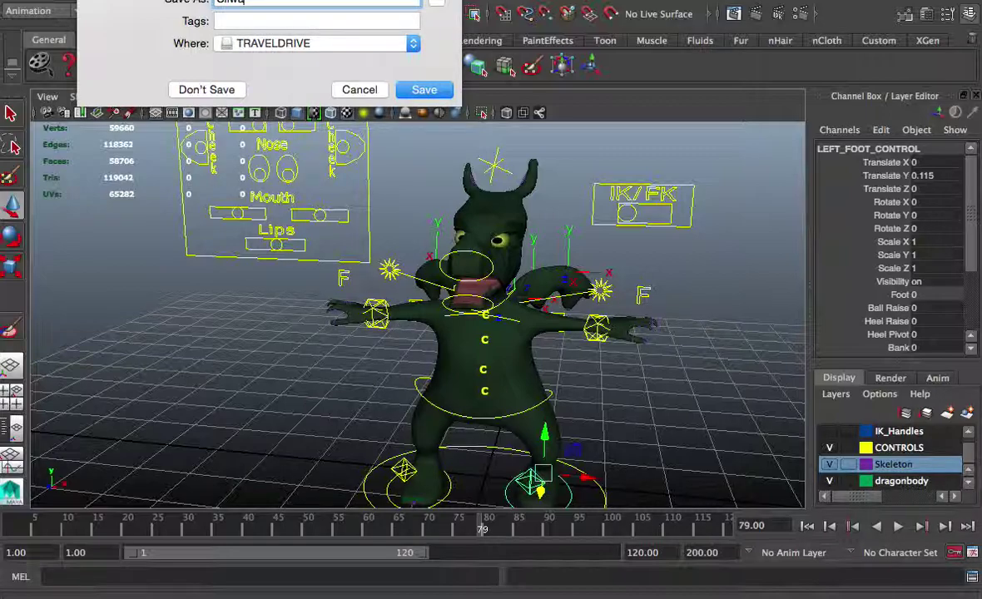
type("_Finalrecord")
left_click(296, 48)
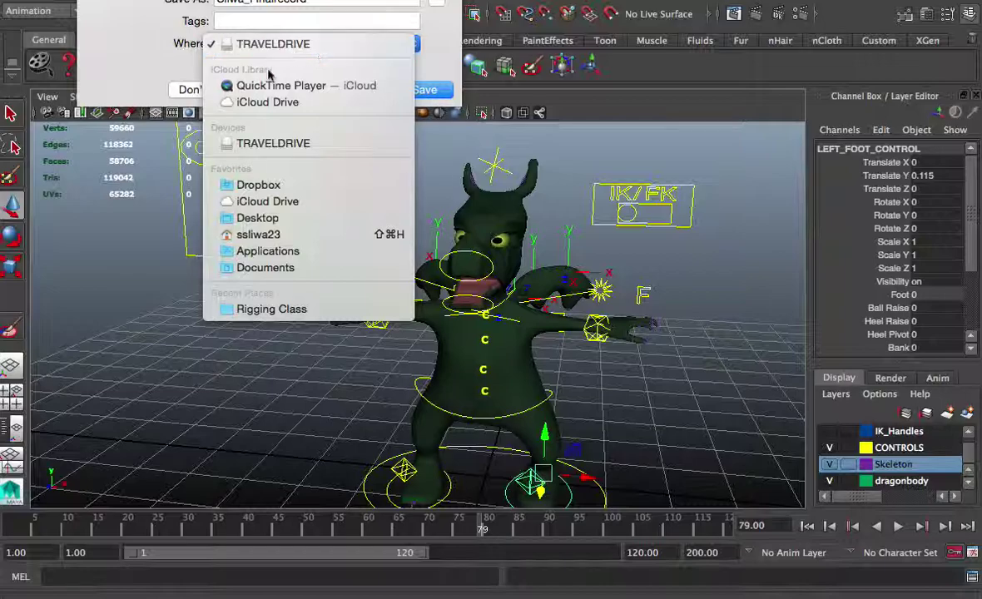
left_click(258, 218)
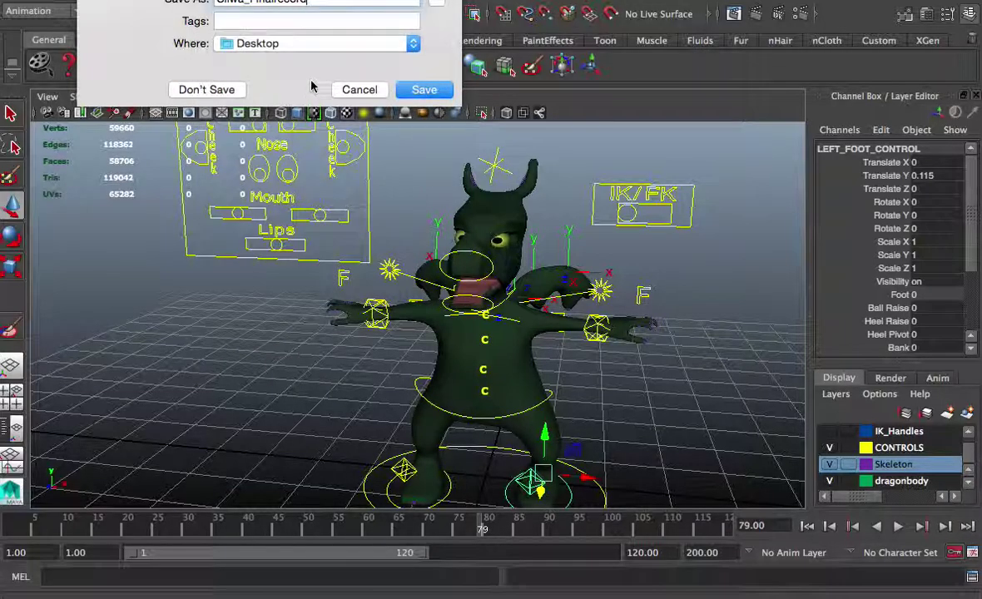